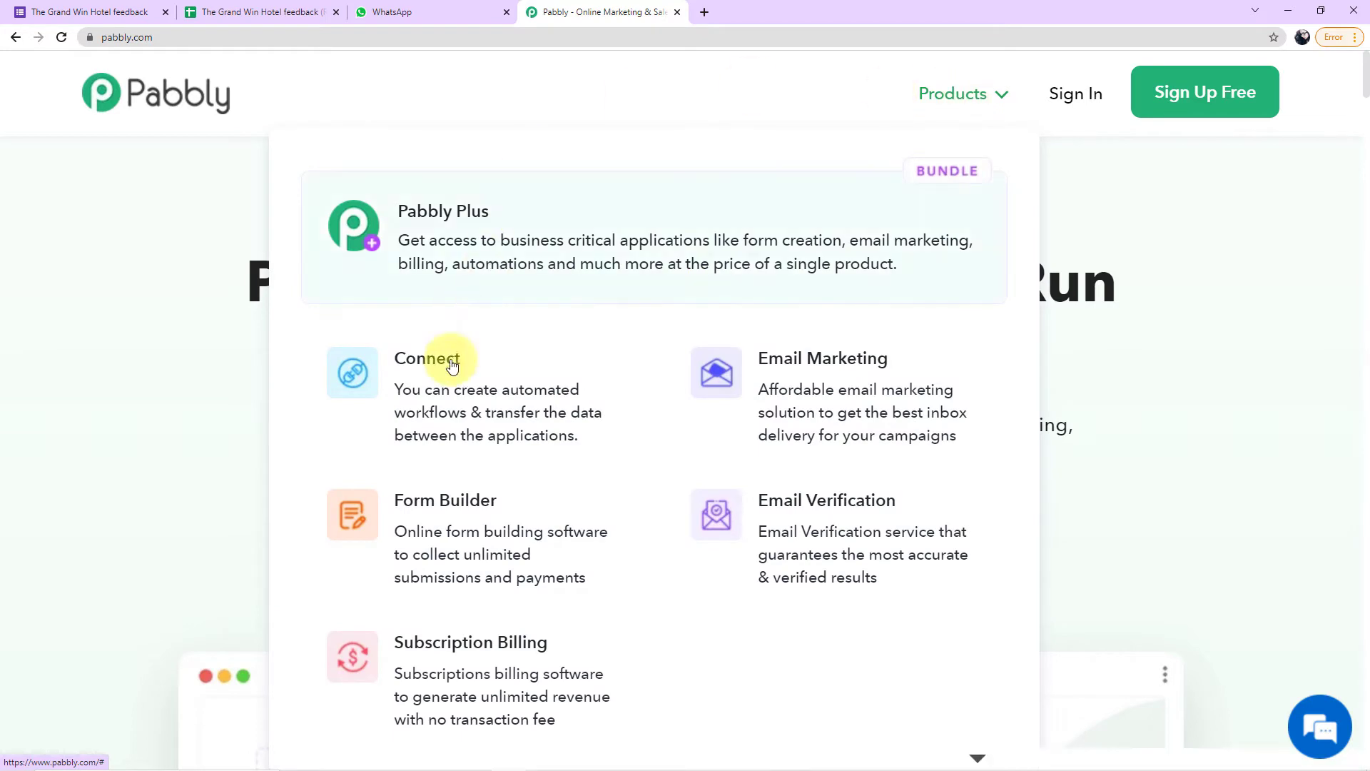
- Open Pabbly Connect from the Pabbly website and look over the existing workflows on its dashboard
left_click(433, 389)
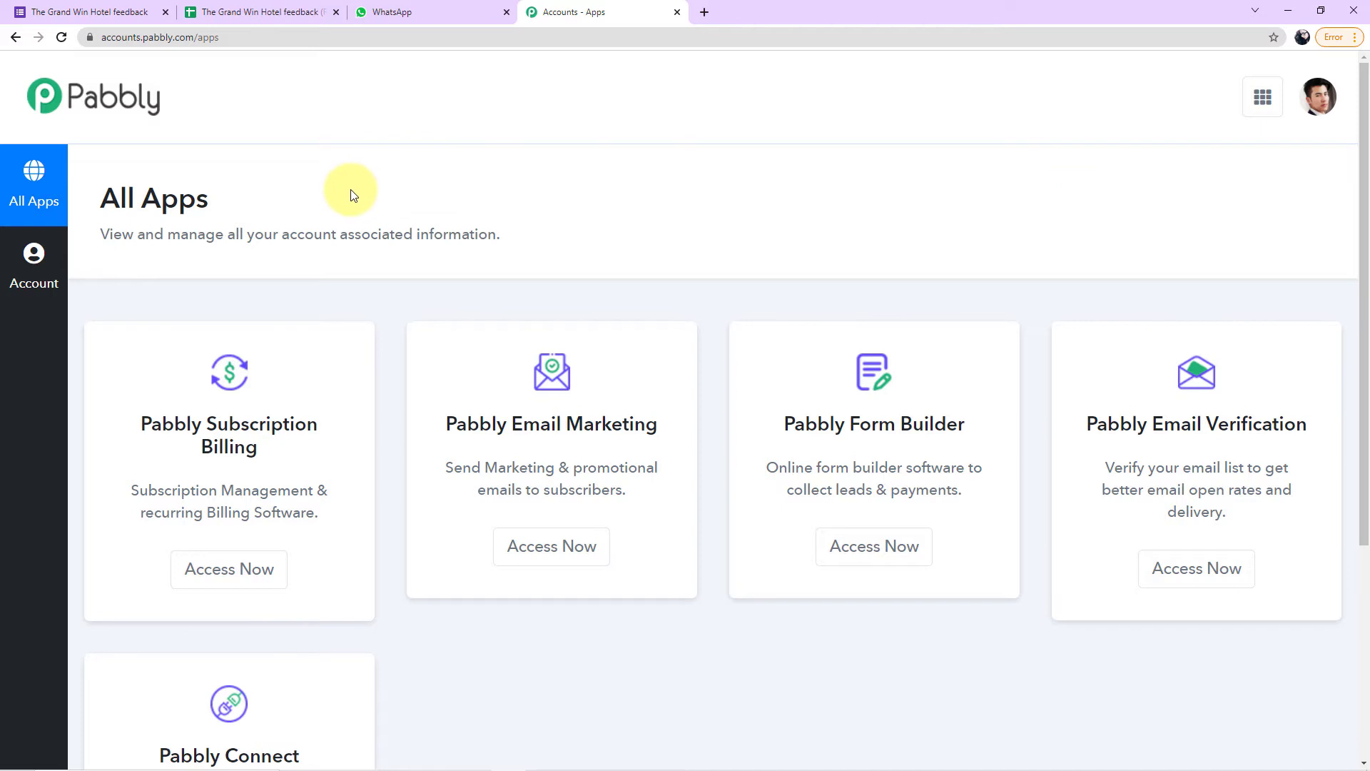
scroll(350, 196, "down", 4)
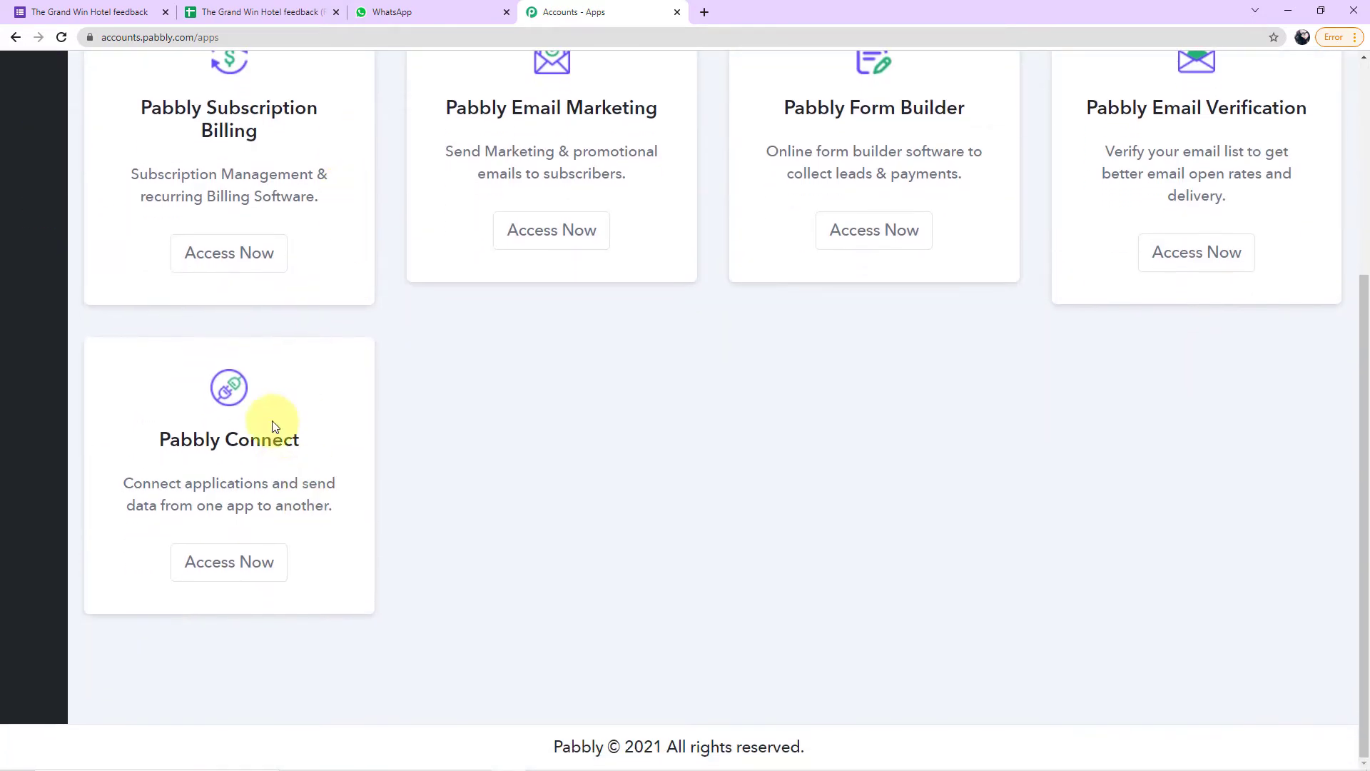
left_click(228, 567)
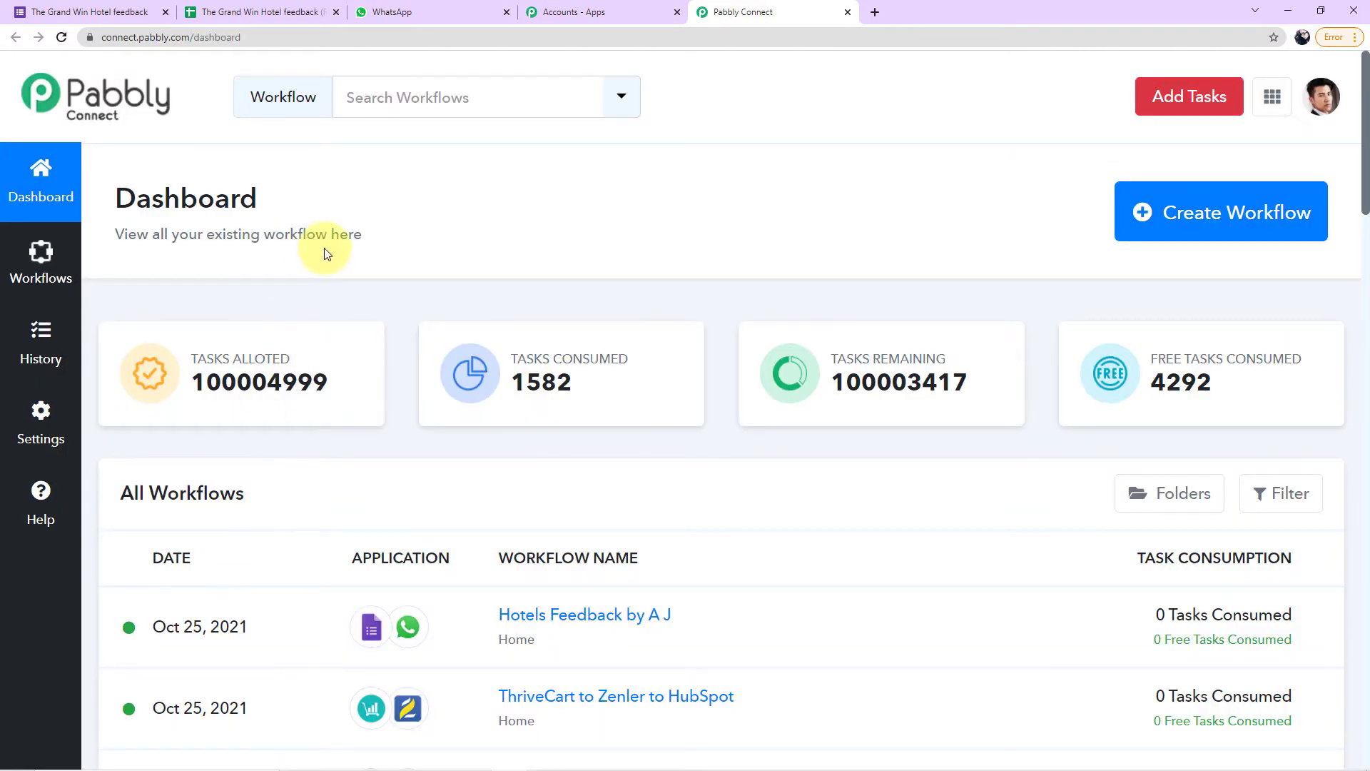
scroll(364, 261, "down", 5)
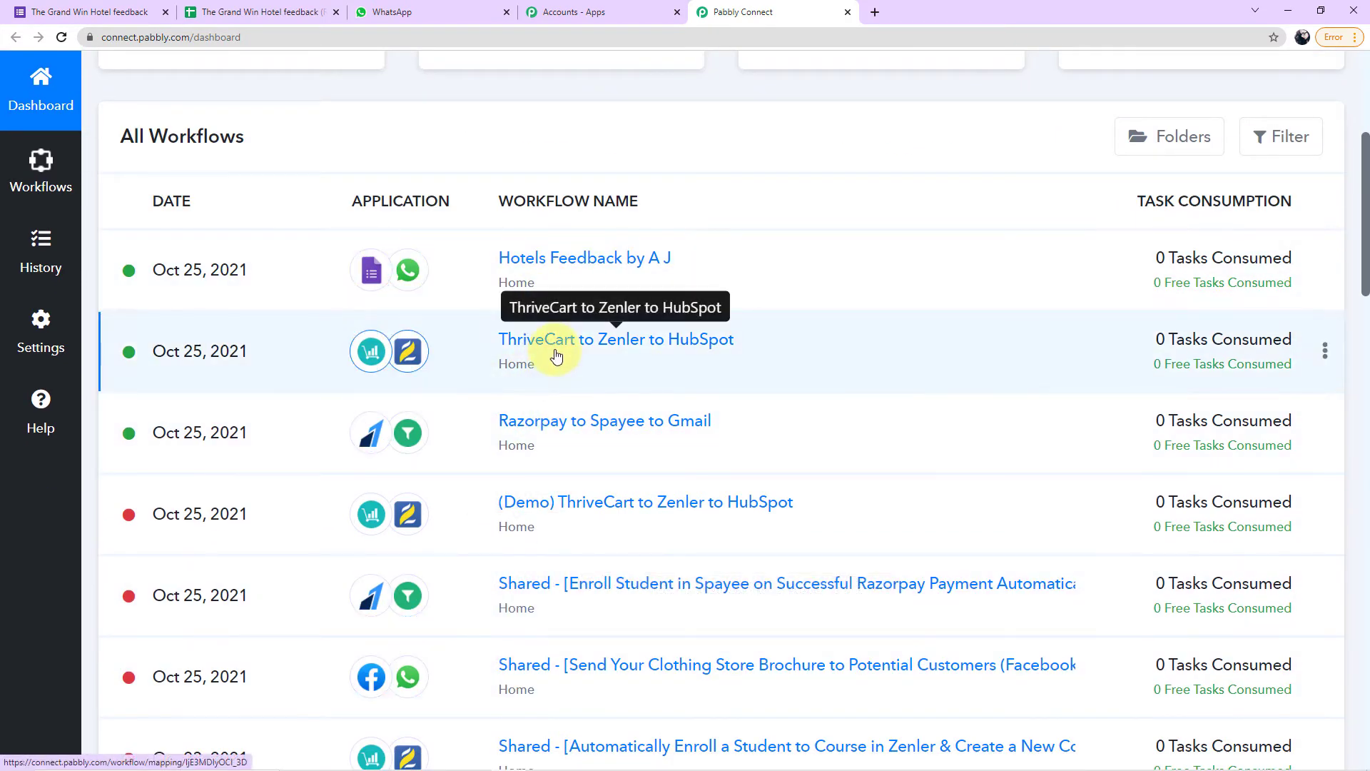
scroll(581, 453, "up", 5)
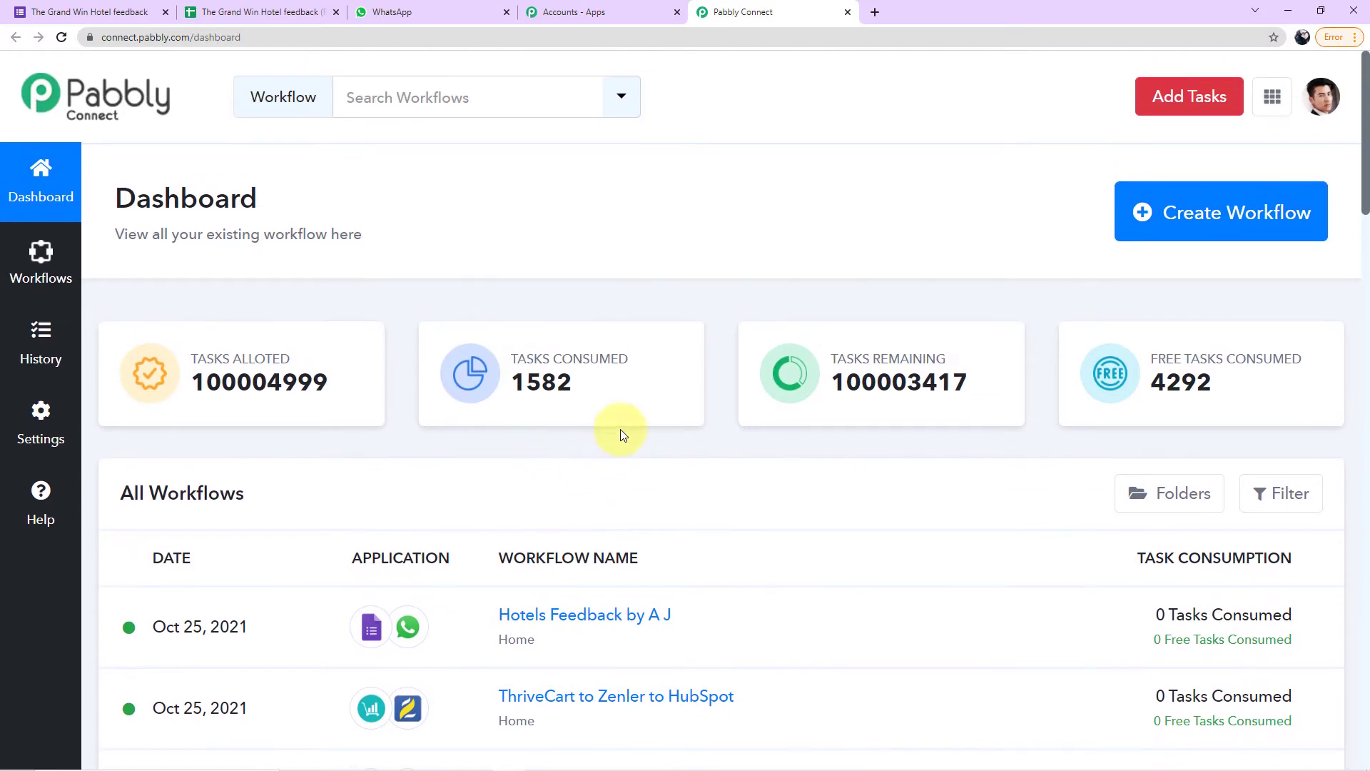
- Create a workflow named "On receiving Feedback send thank you on WhatsApp." and collapse its trigger section
left_click(1168, 227)
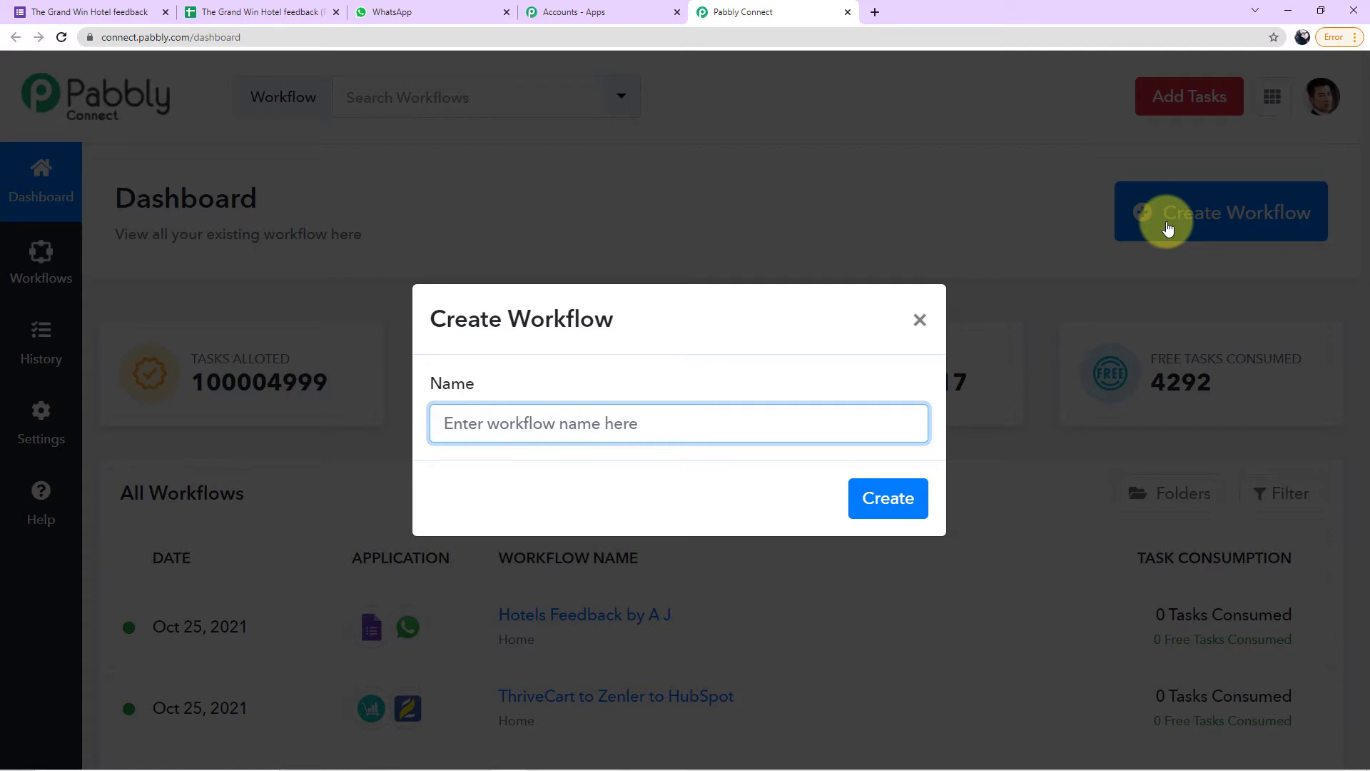
type("On receiving Feedback send thank you on WhatsApp.")
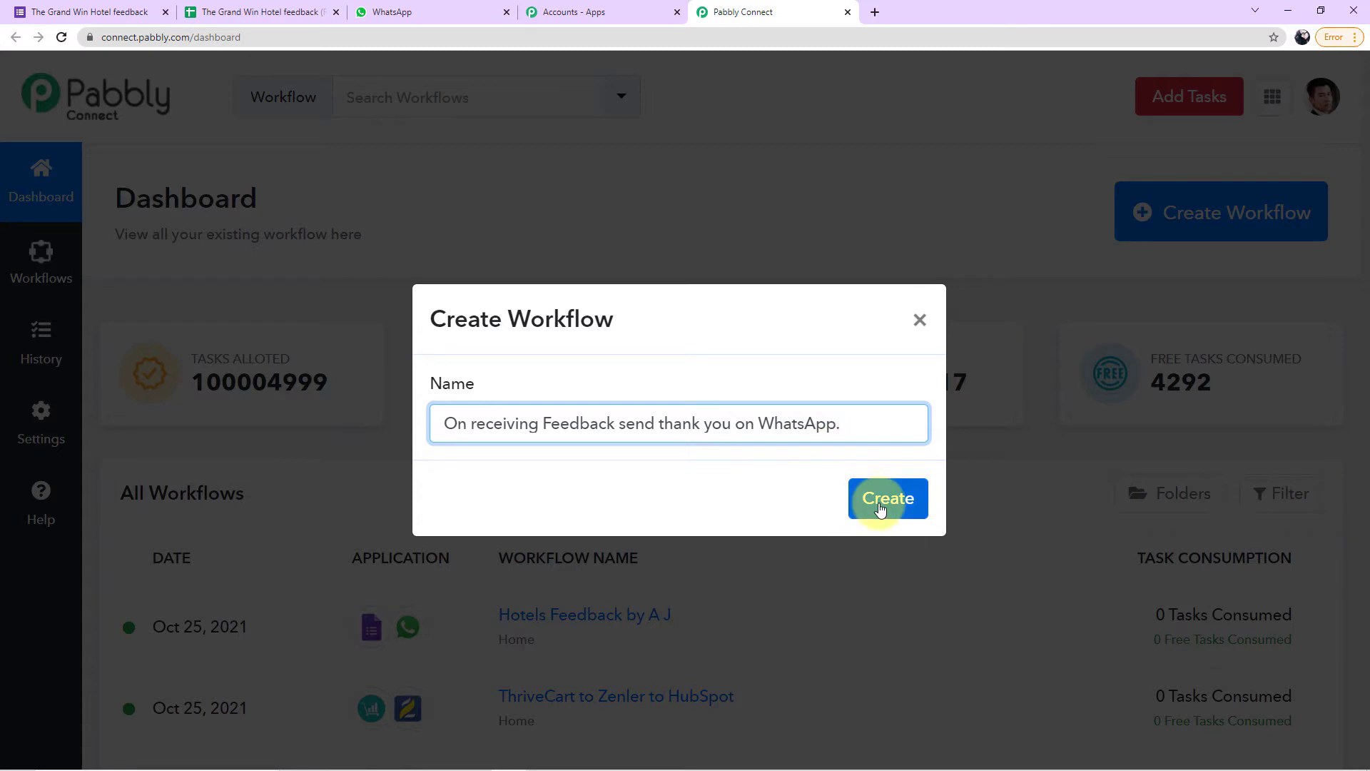
left_click(882, 505)
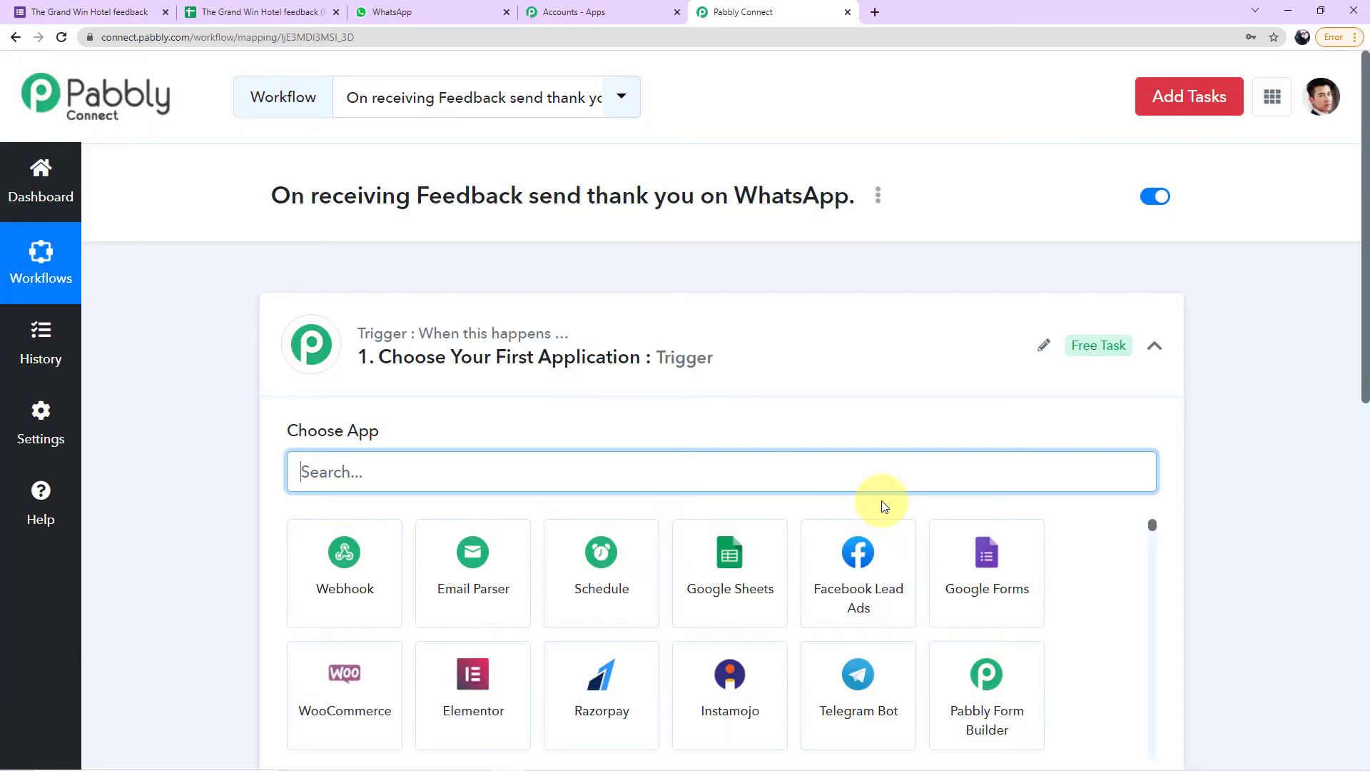
left_click(1154, 347)
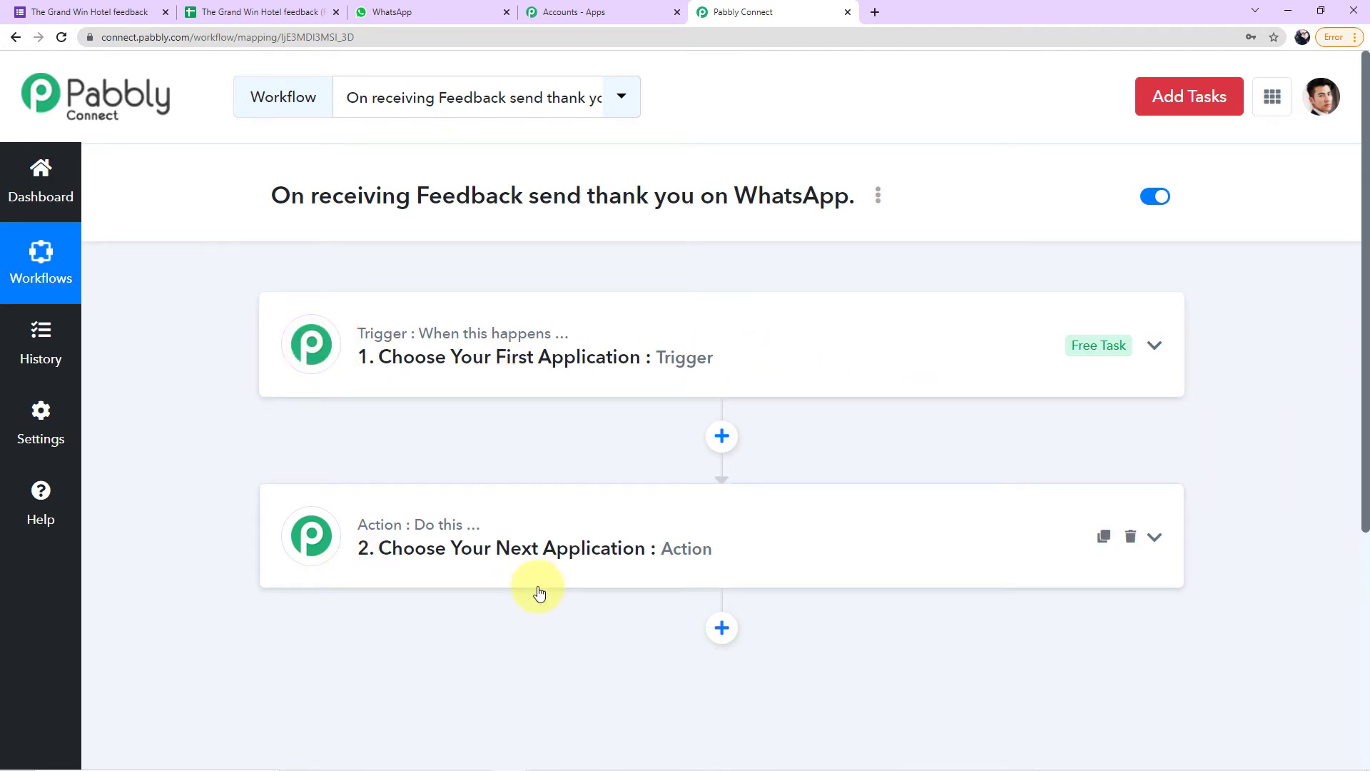
mouse_move(513, 348)
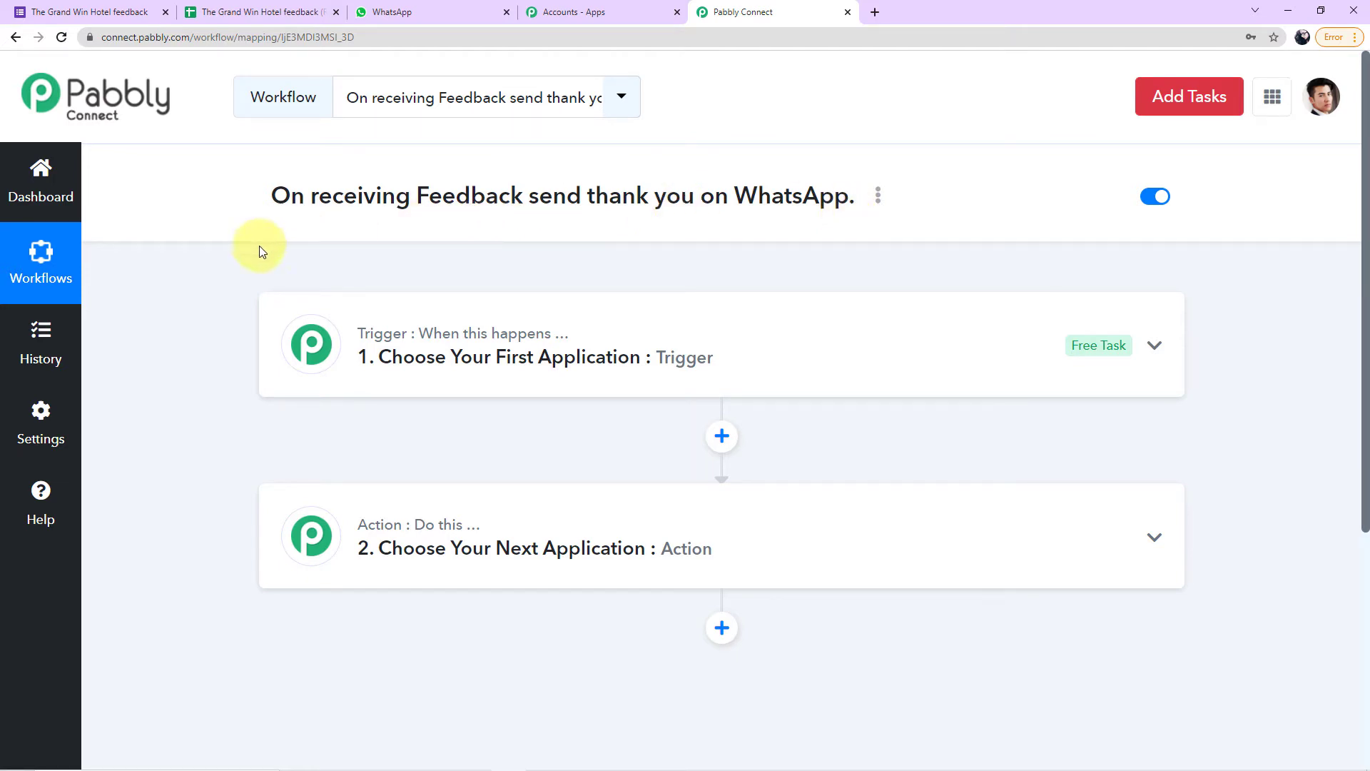
- Set the workflow's trigger app to Google Forms with the New Response in Spreadsheet event
left_click(426, 370)
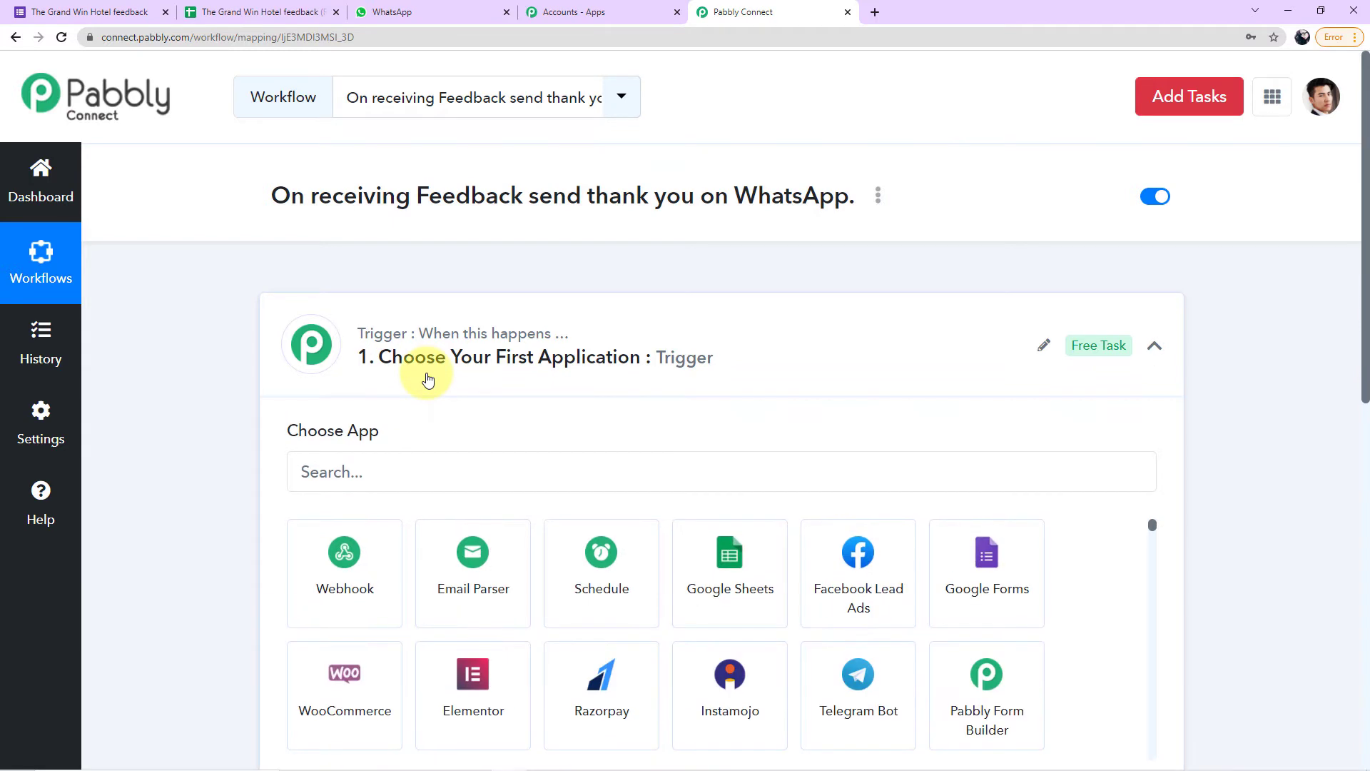
scroll(428, 379, "down", 3)
left_click(403, 266)
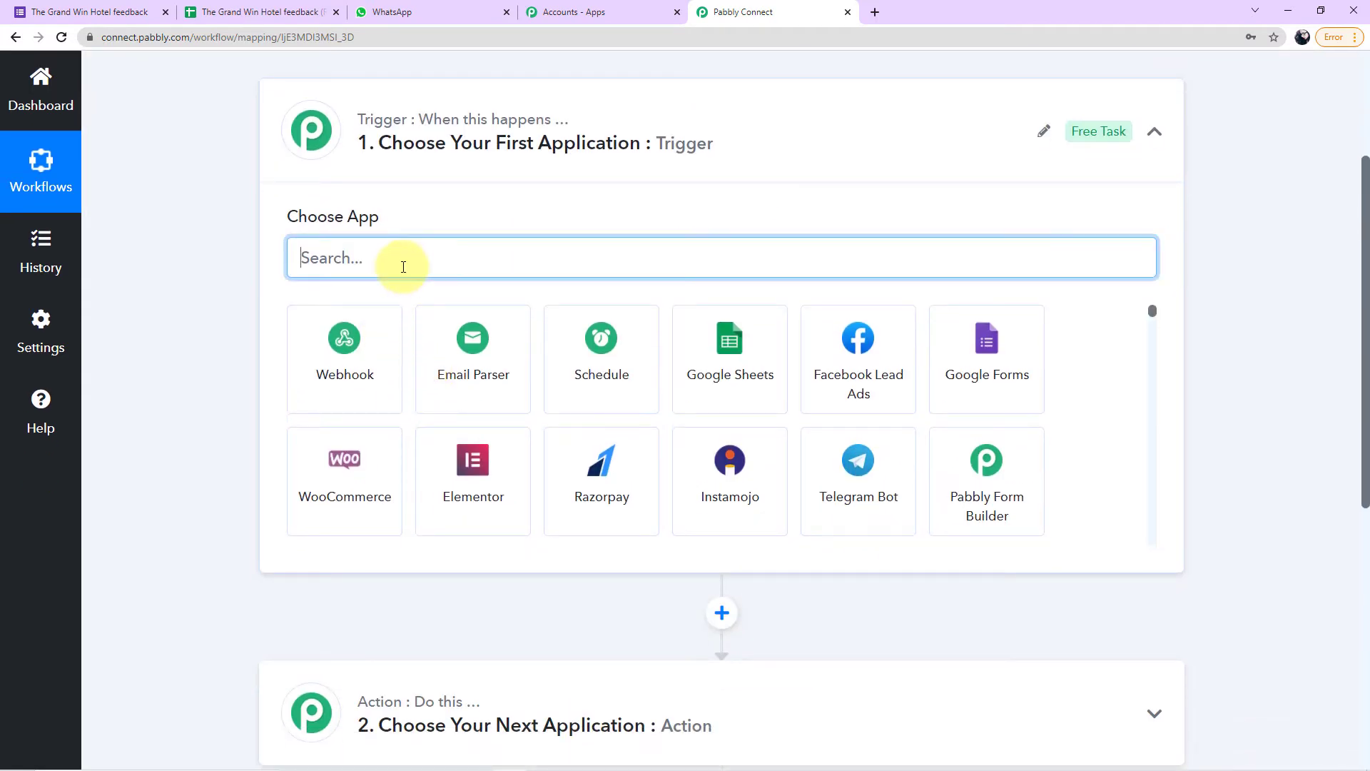
left_click(963, 377)
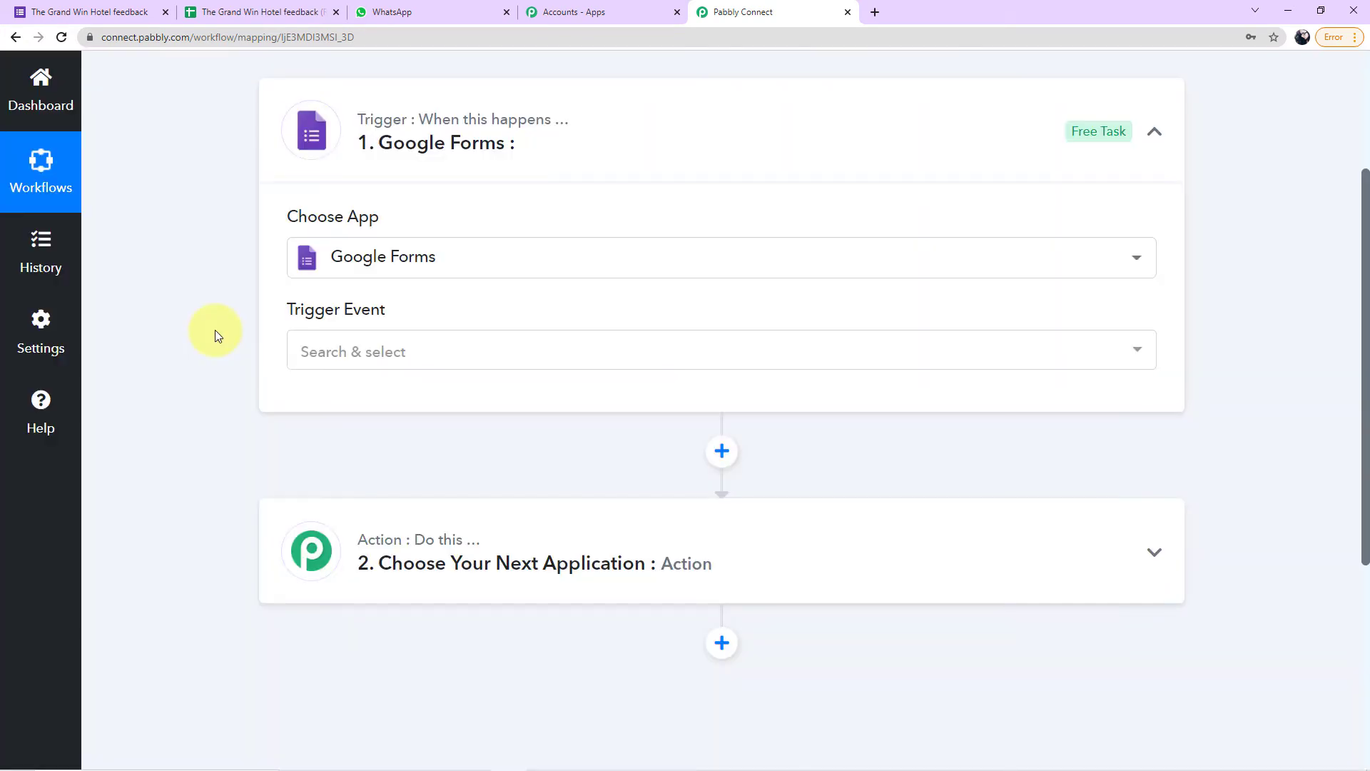
left_click(385, 365)
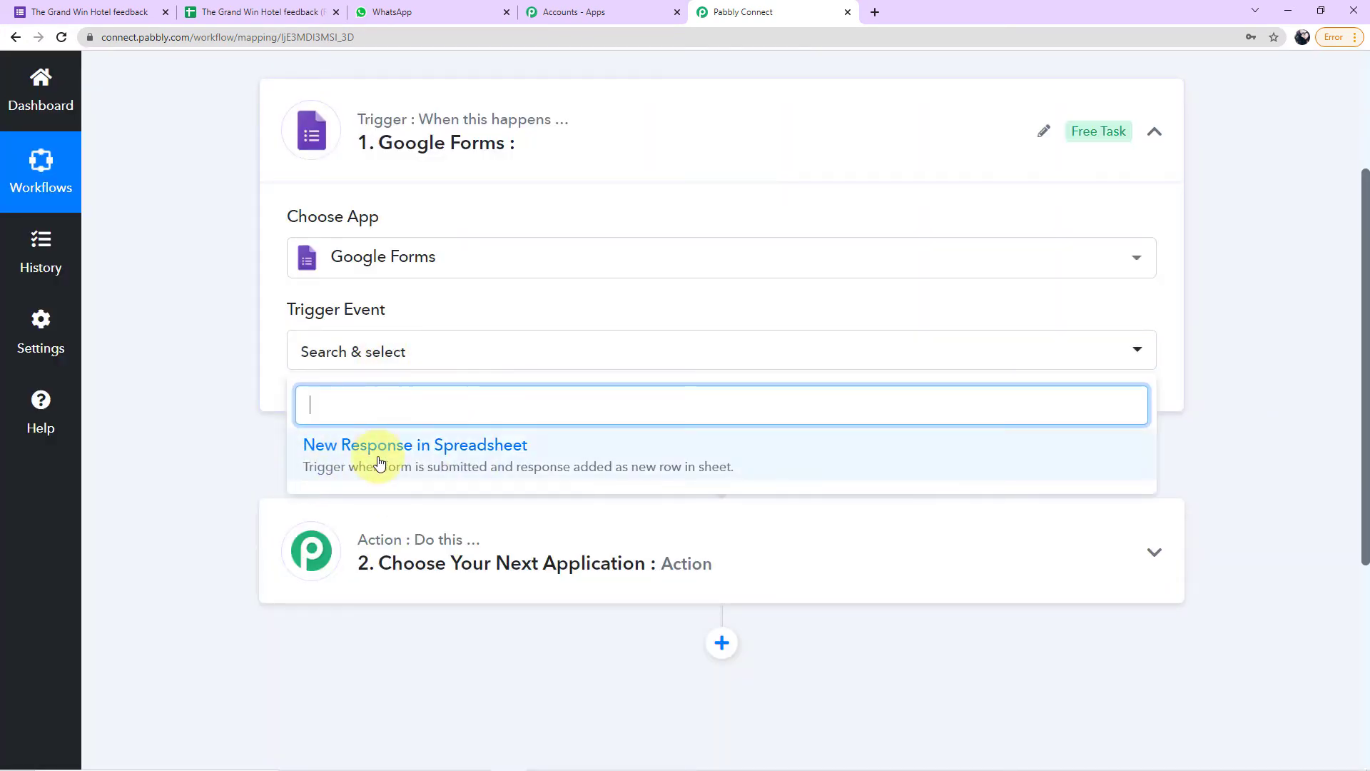
left_click(567, 467)
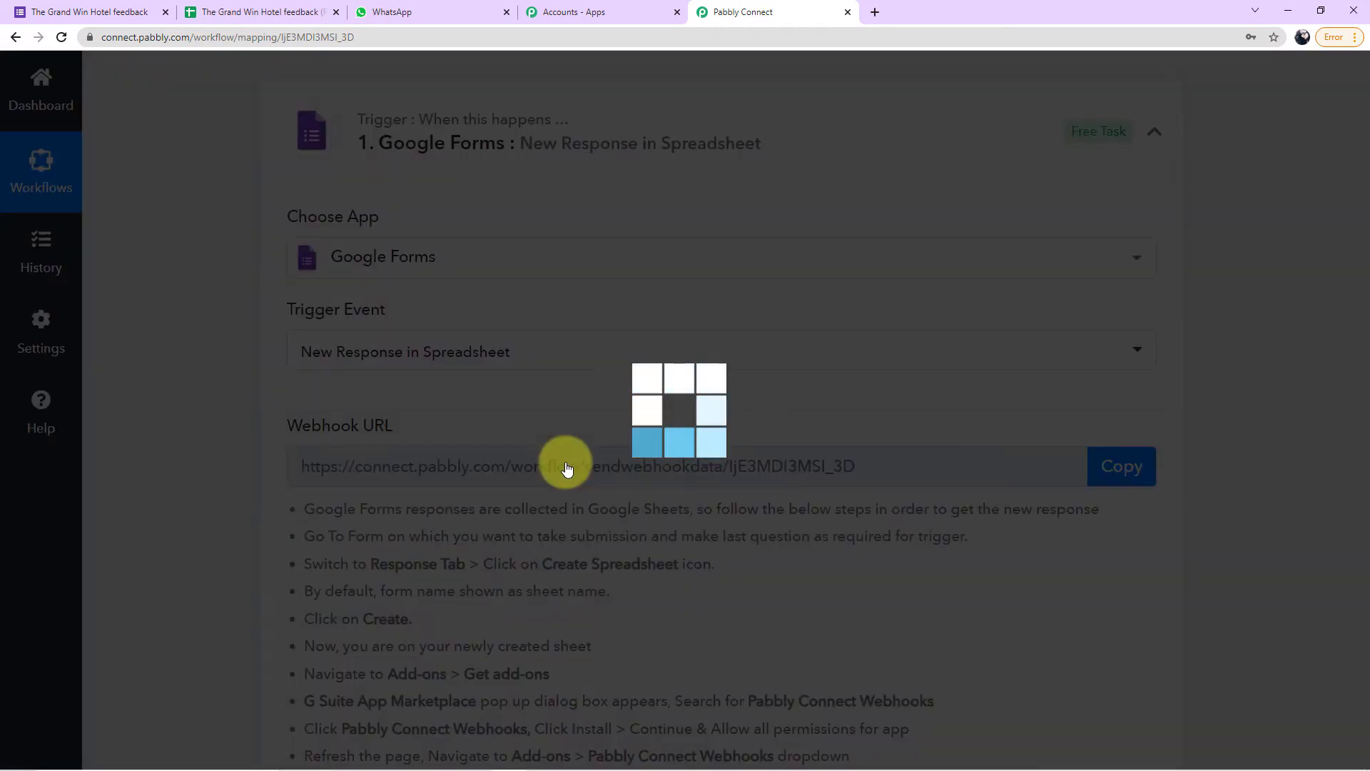
- Copy the trigger's webhook URL and switch to The Grand Win Hotel feedback (Responses) spreadsheet in Google Sheets
scroll(284, 505, "down", 3)
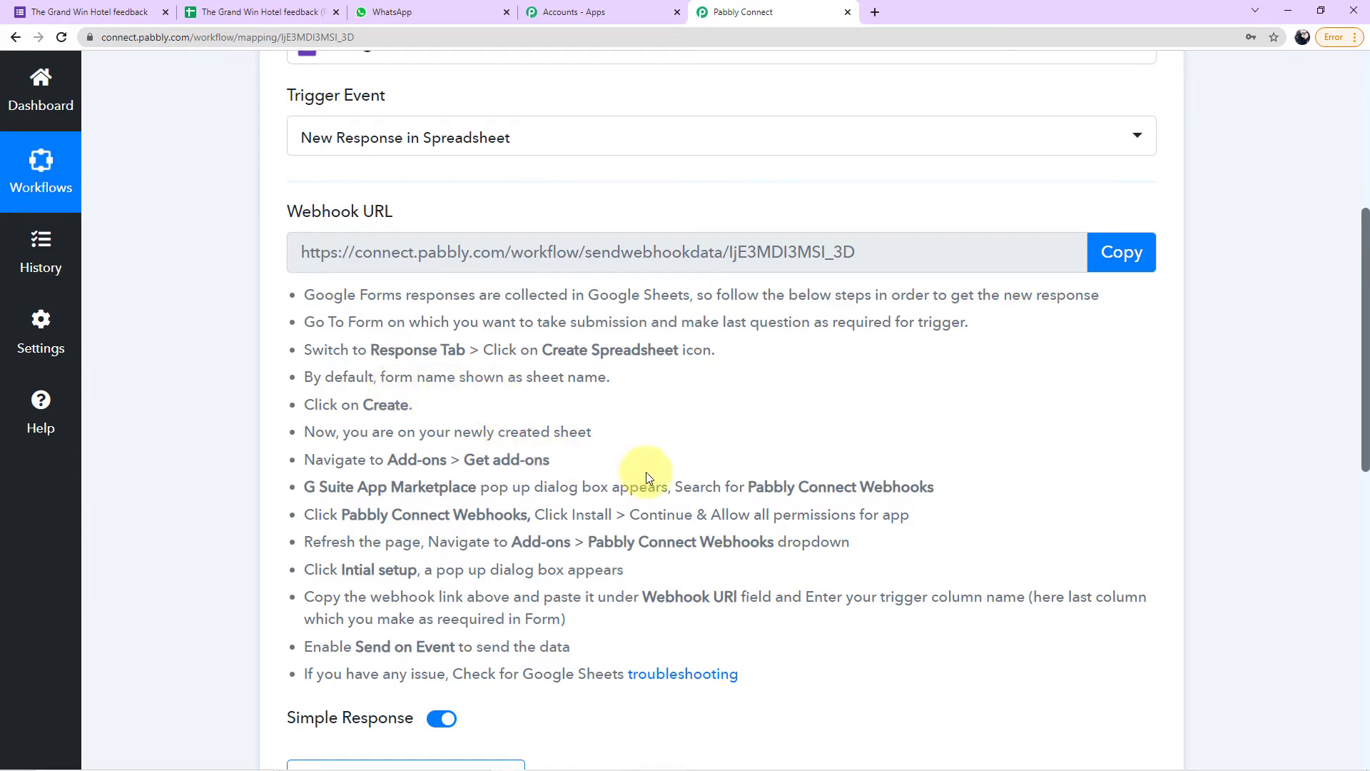
left_click(1119, 277)
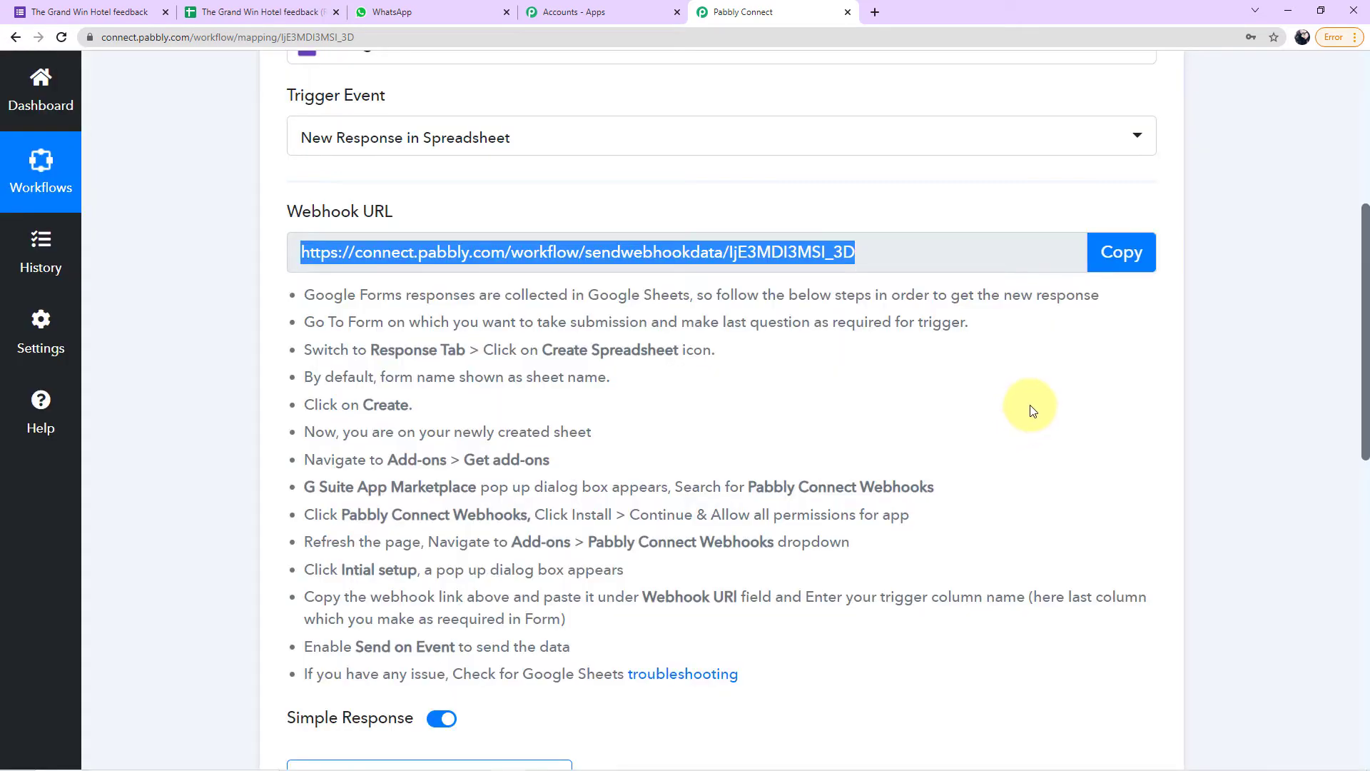
scroll(669, 510, "down", 2)
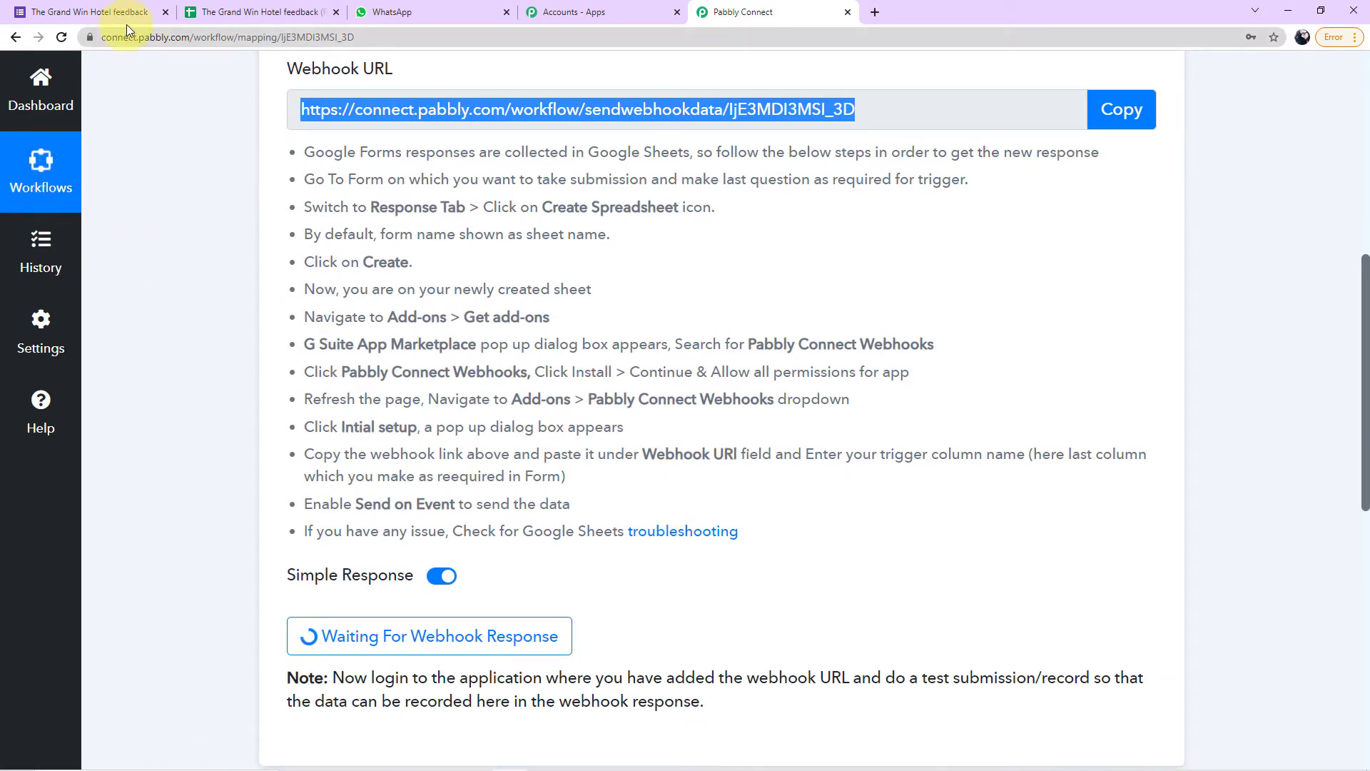
left_click(212, 15)
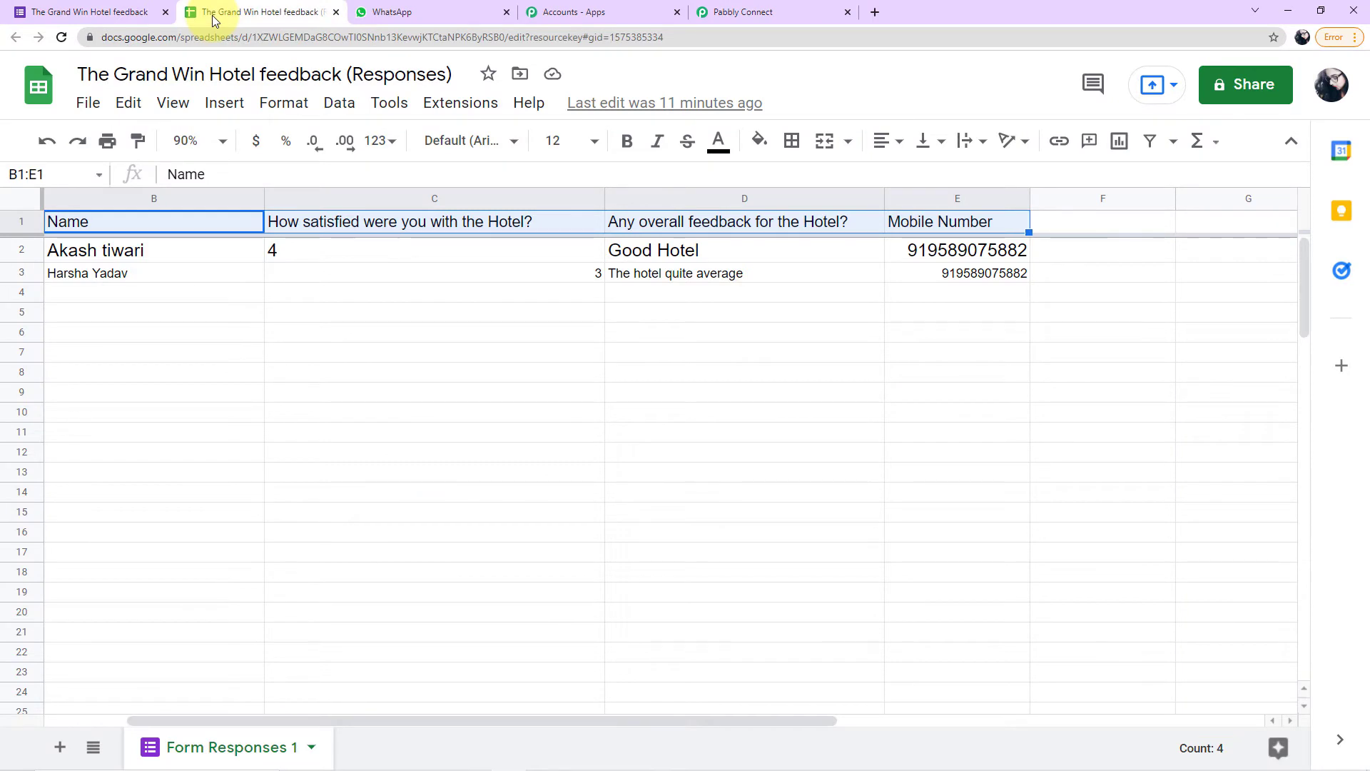
left_click(120, 23)
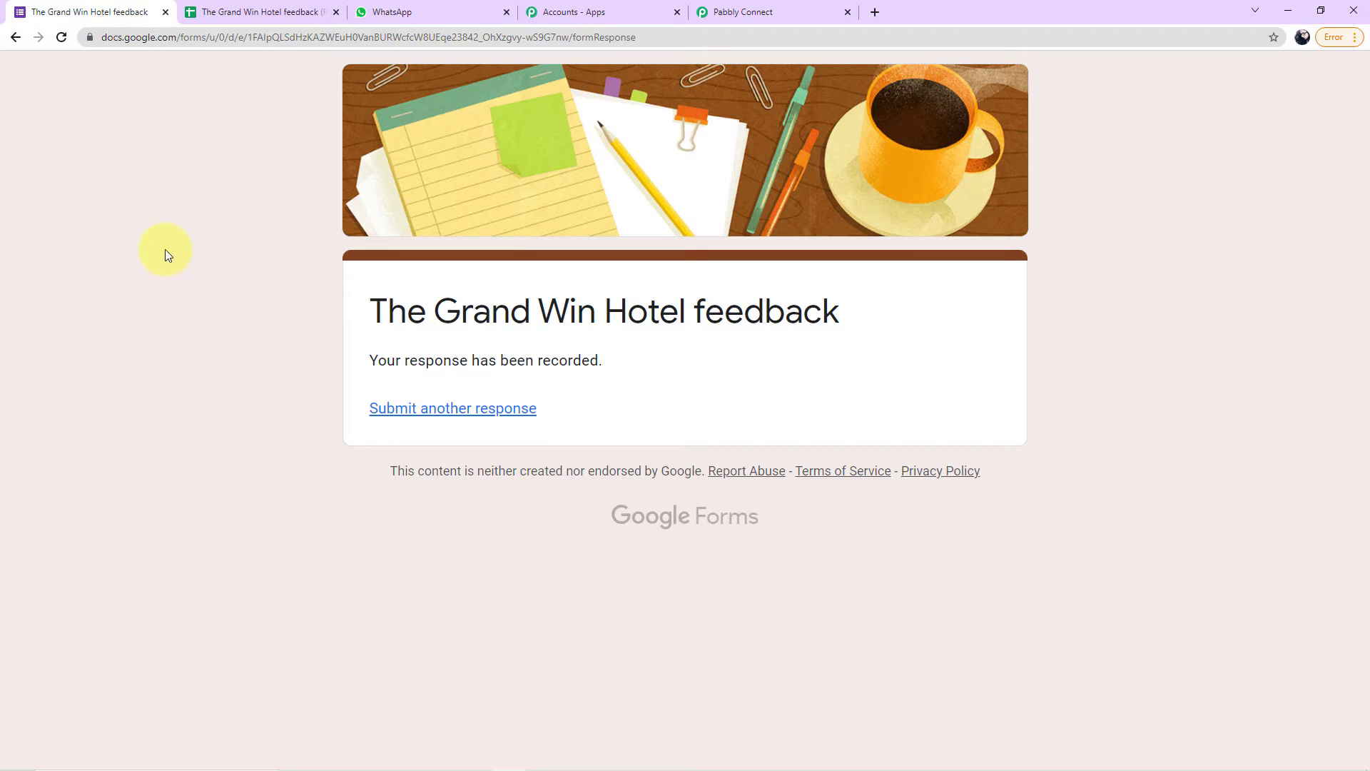
left_click(233, 17)
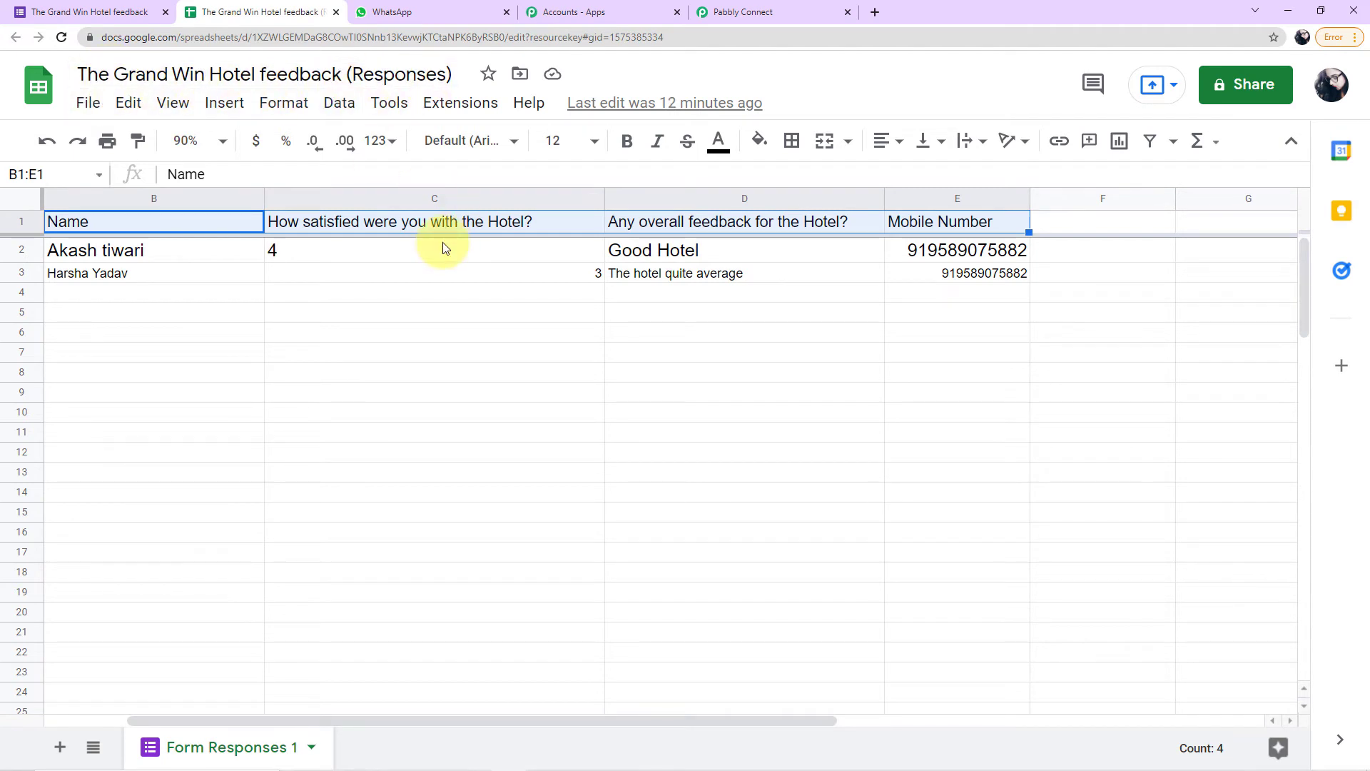
- Look up the Pabbly Connect Webhooks add-on in the Google Workspace Marketplace and reload the responses spreadsheet
left_click(449, 109)
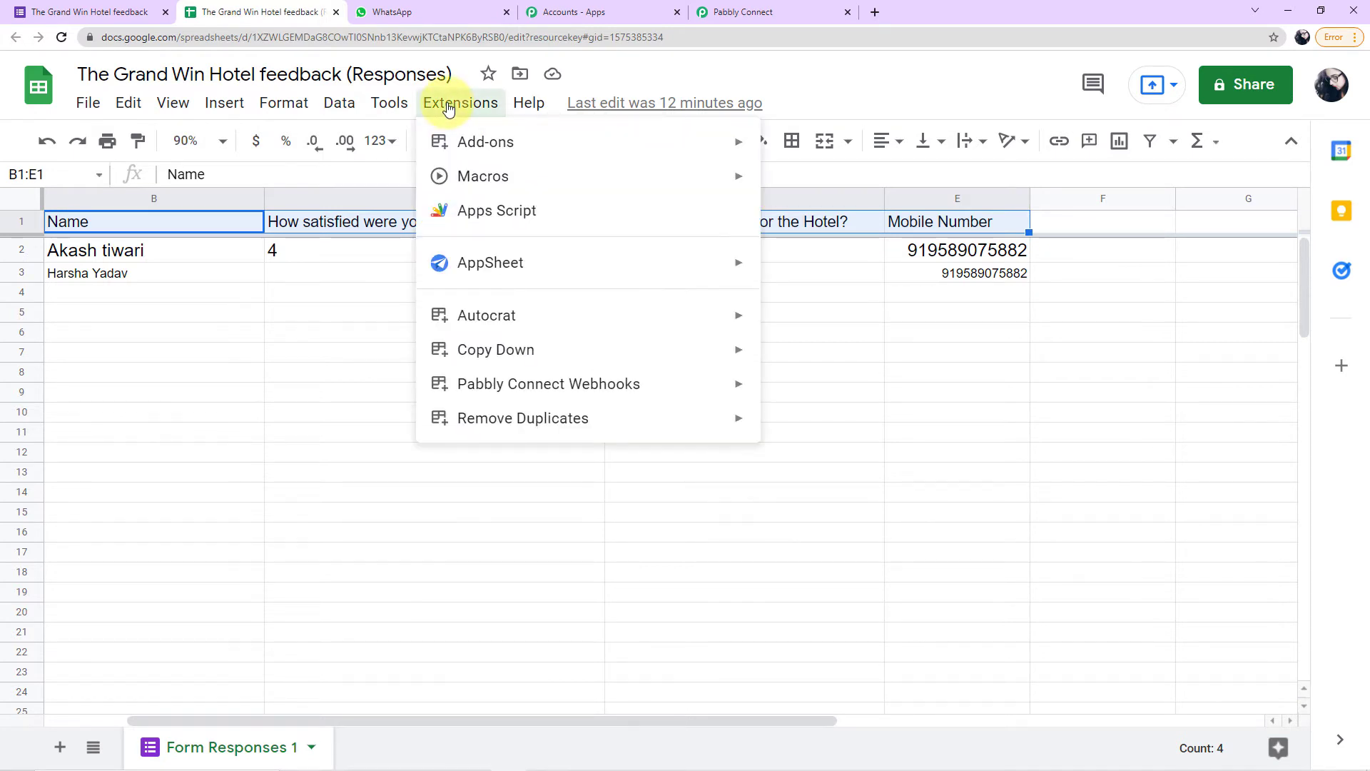
mouse_move(489, 150)
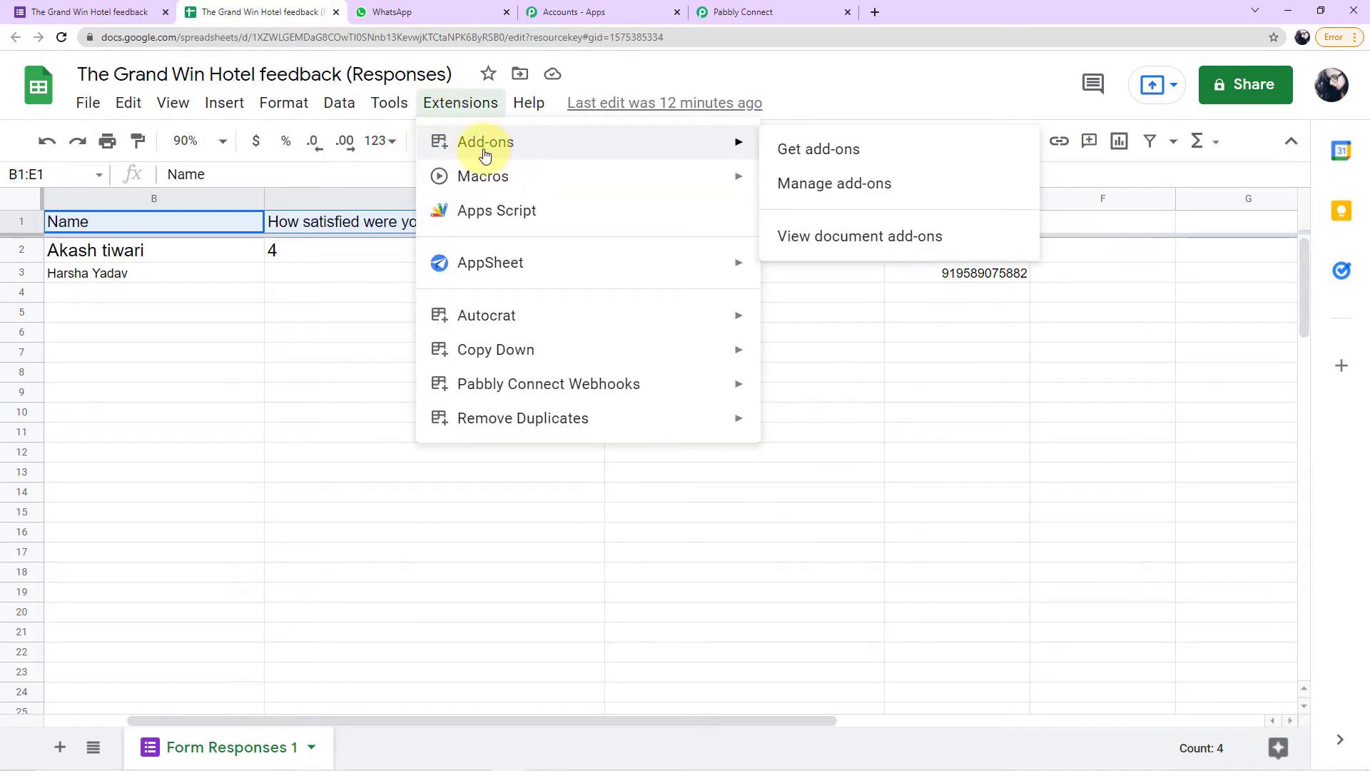
left_click(824, 152)
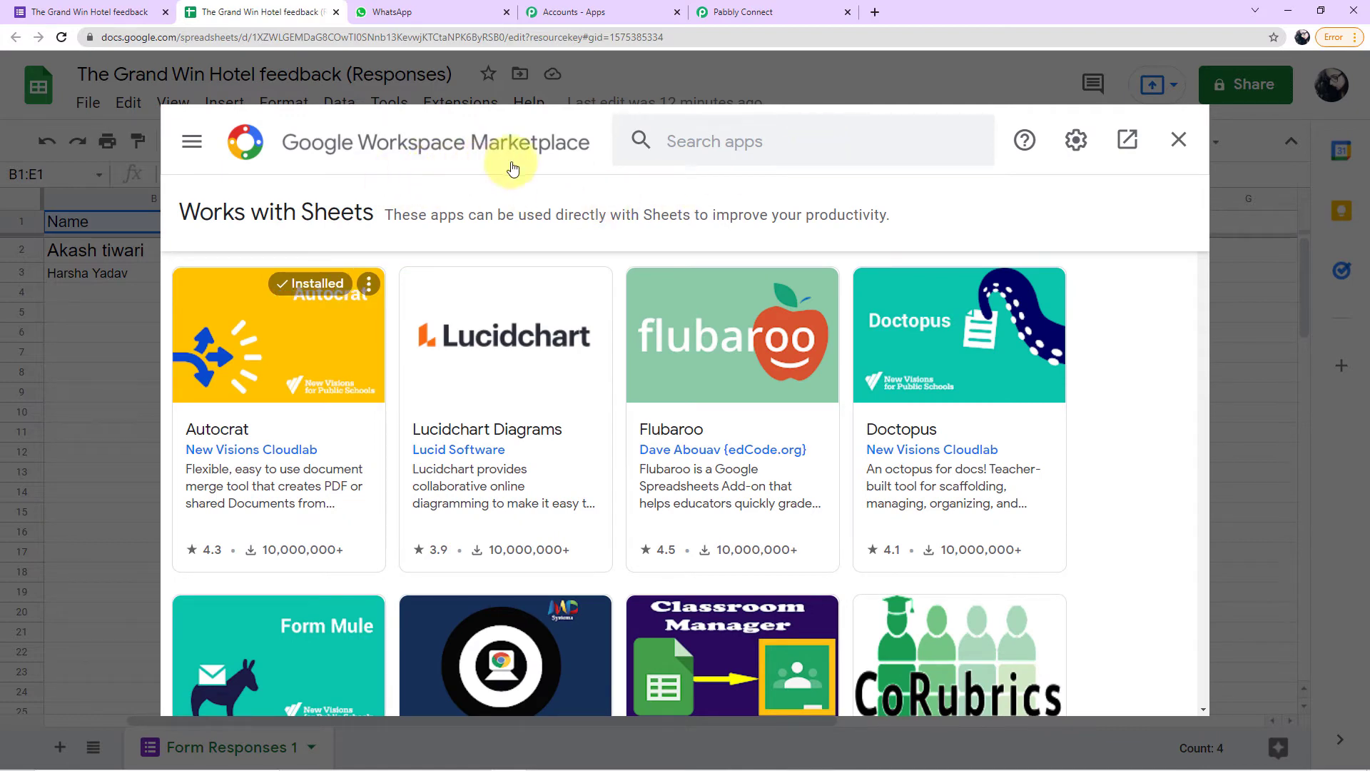
left_click(753, 145)
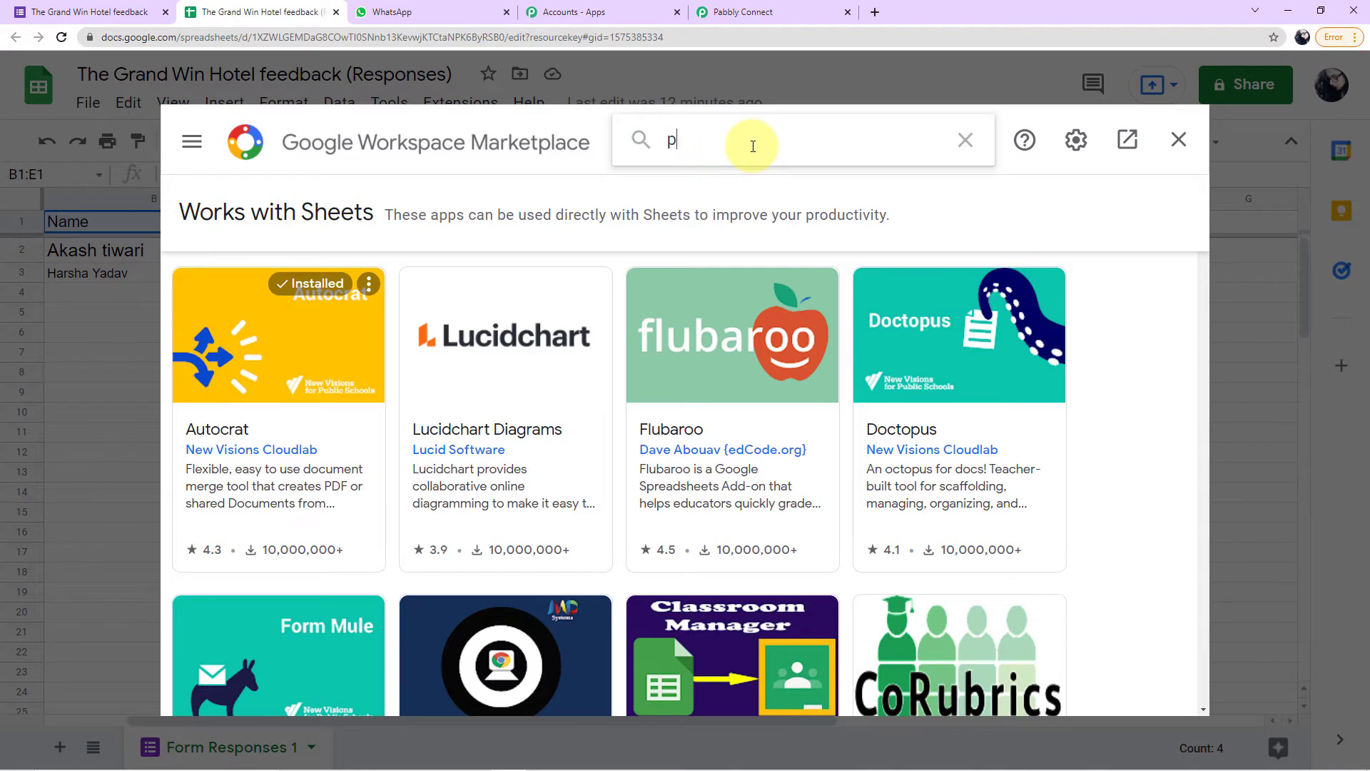
type("pabb")
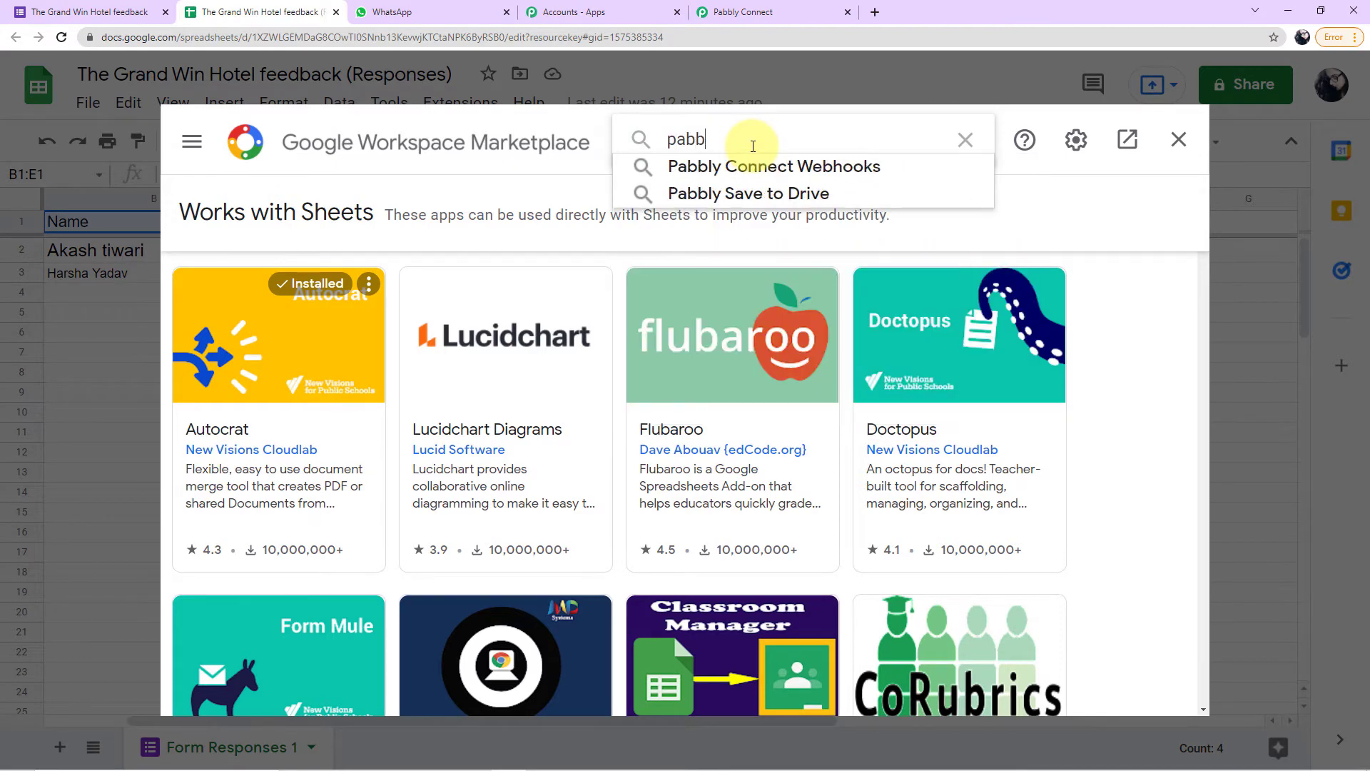
left_click(868, 167)
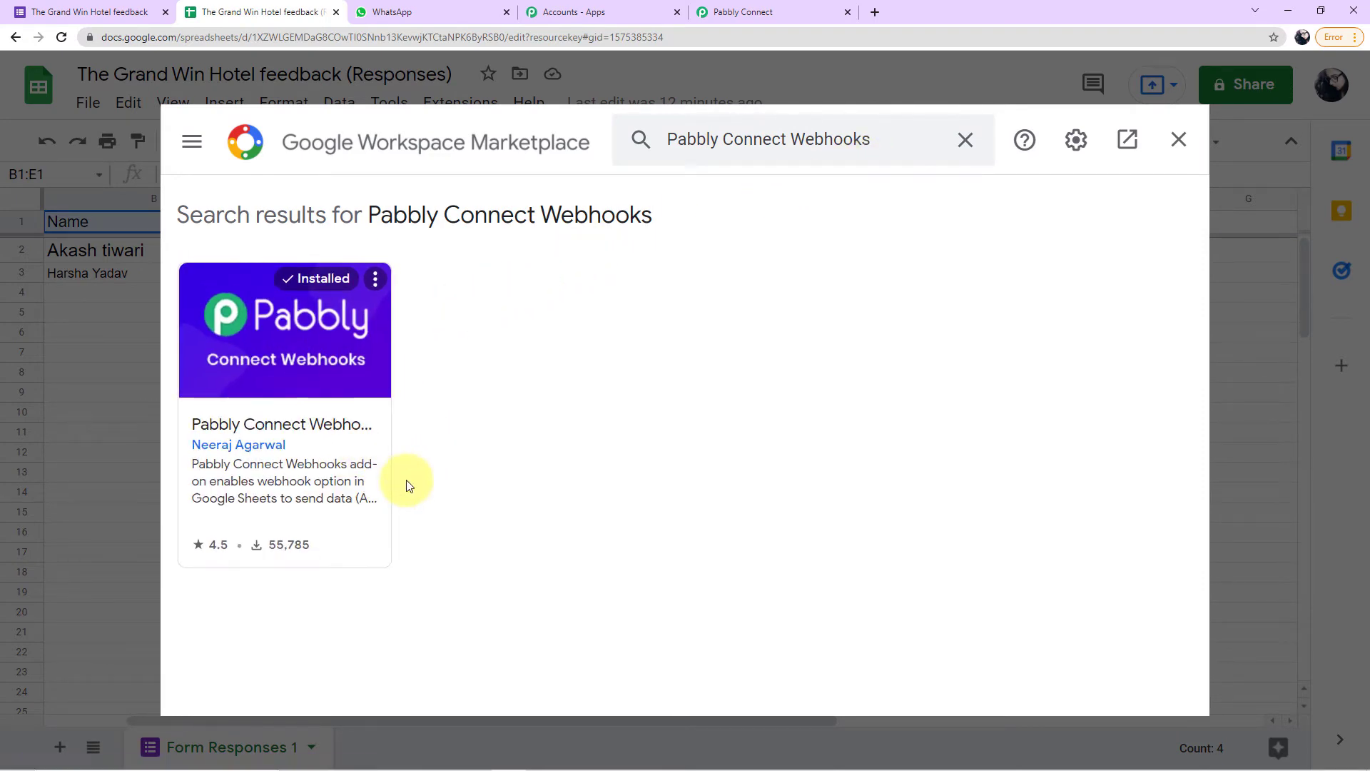
left_click(346, 409)
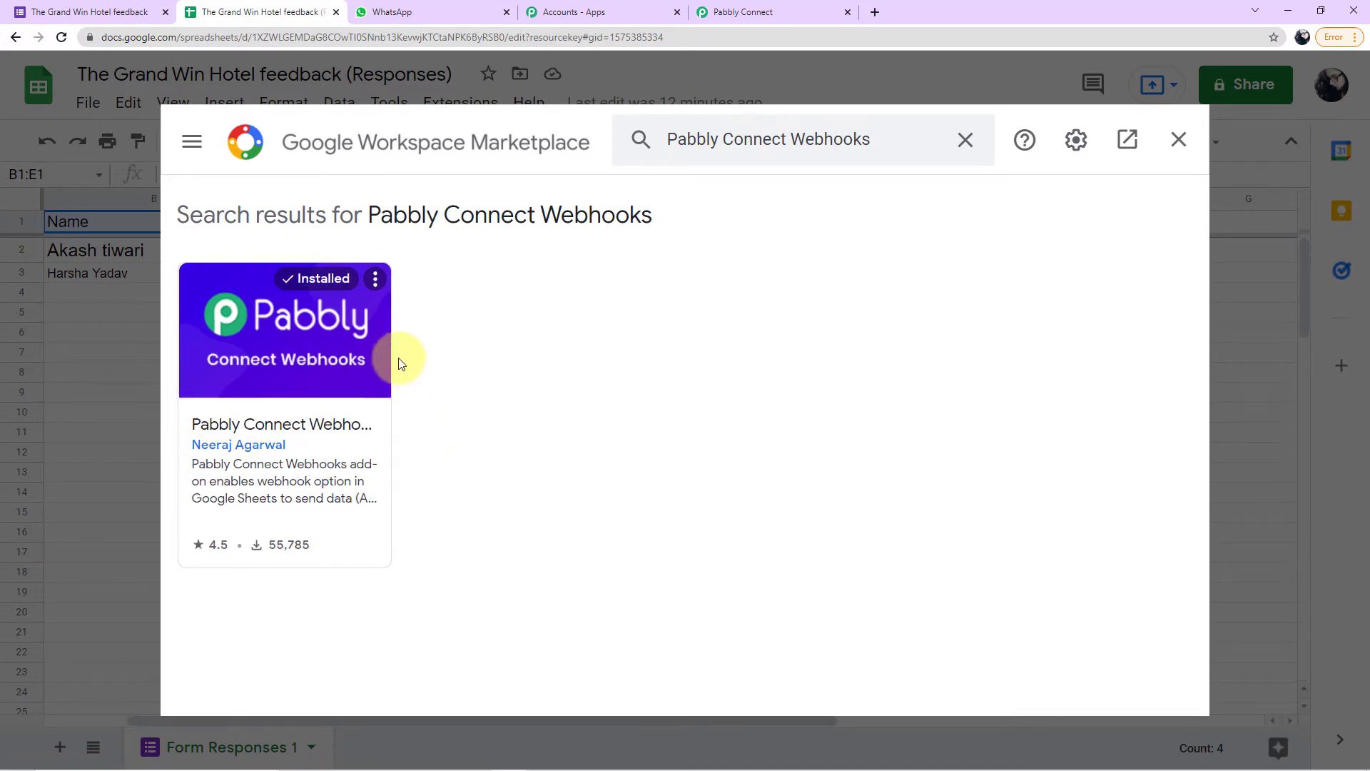
left_click(1178, 146)
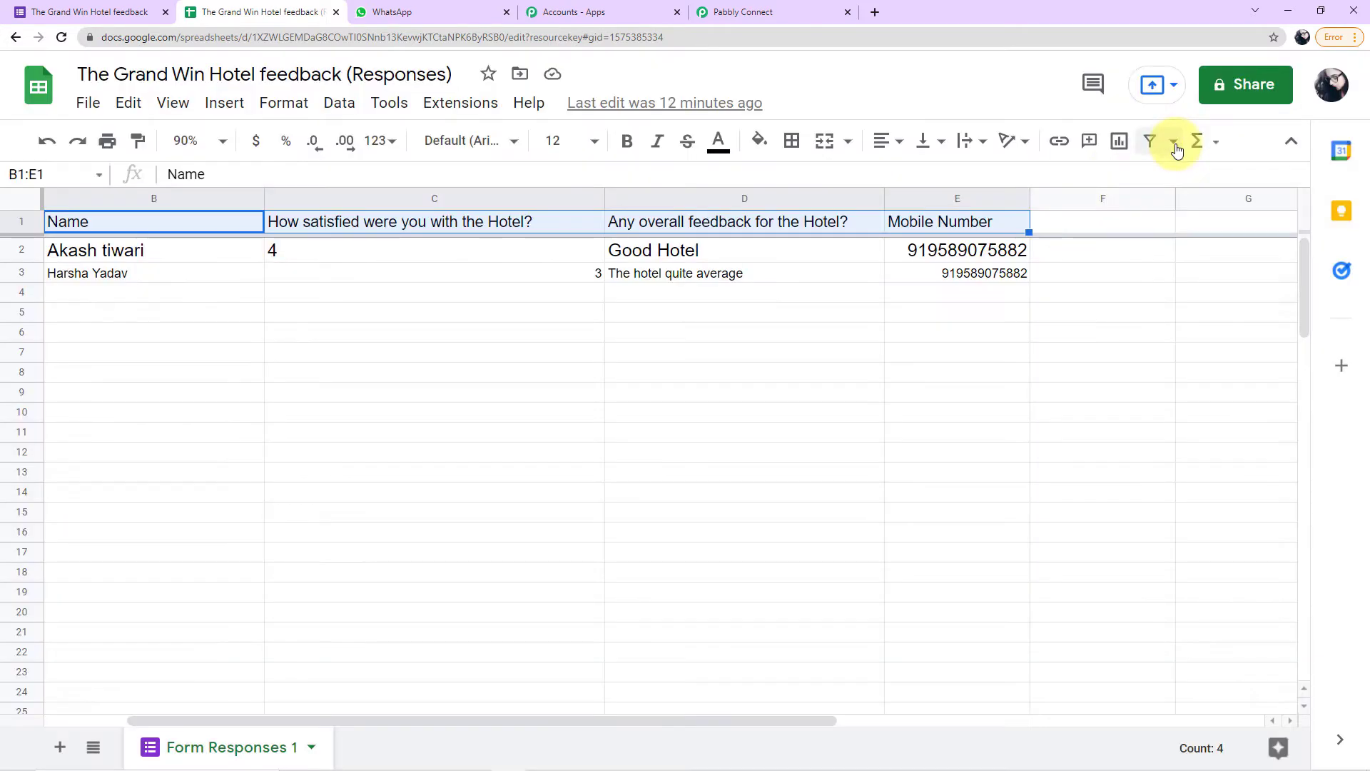
left_click(63, 40)
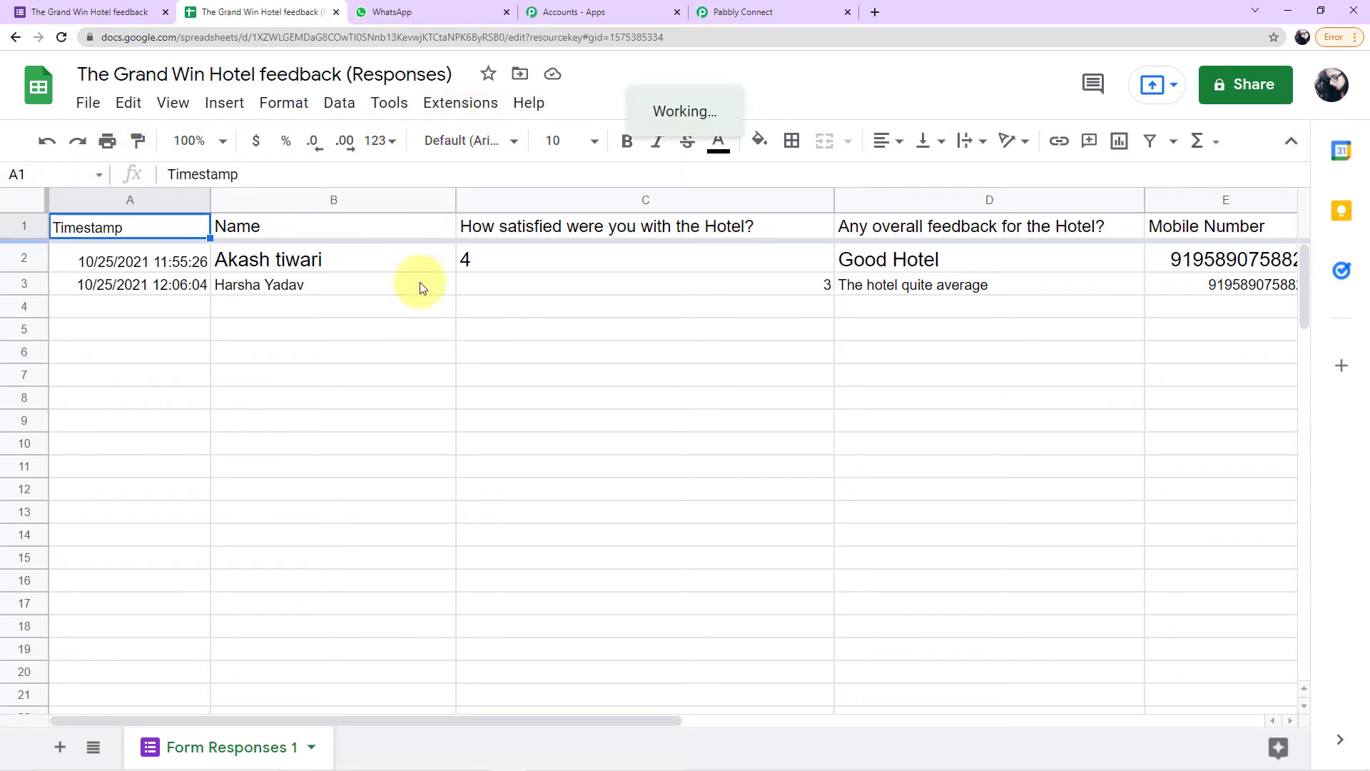
left_click(461, 107)
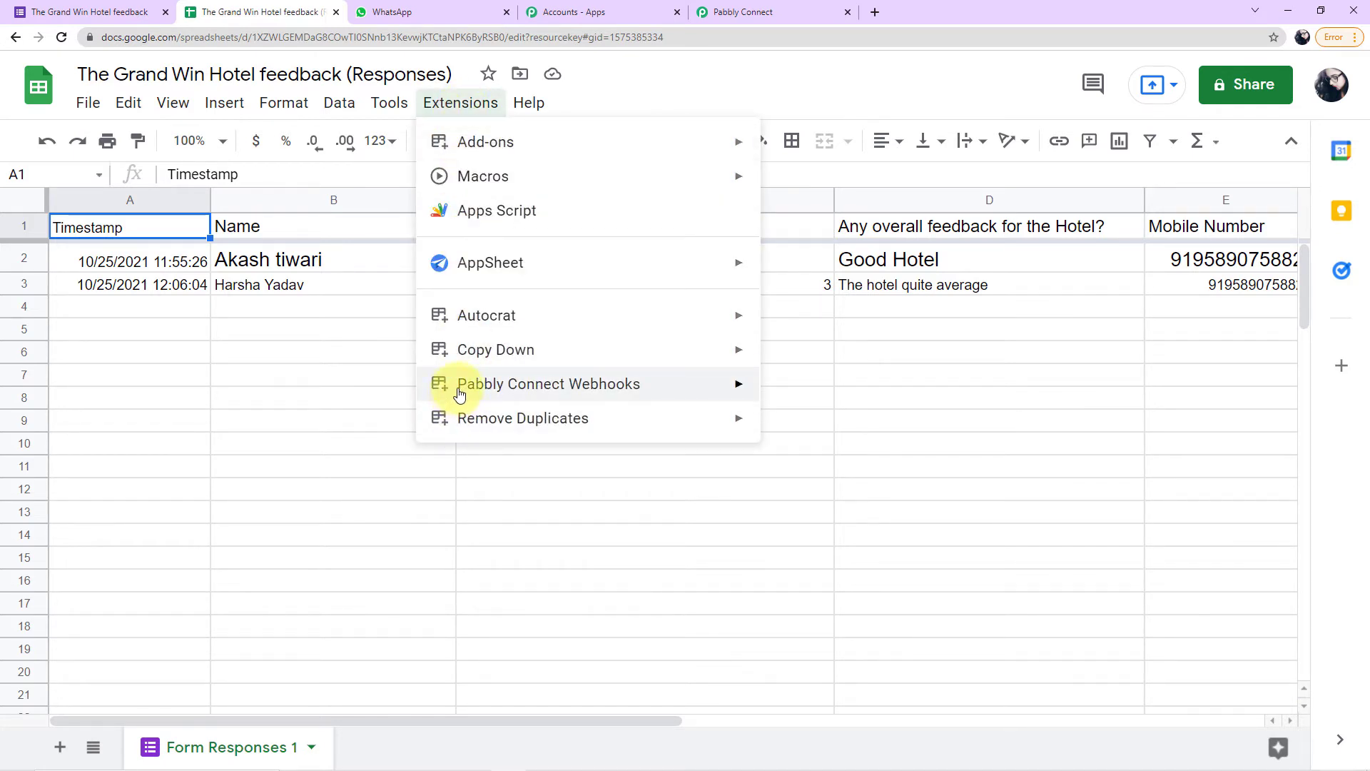
mouse_move(572, 381)
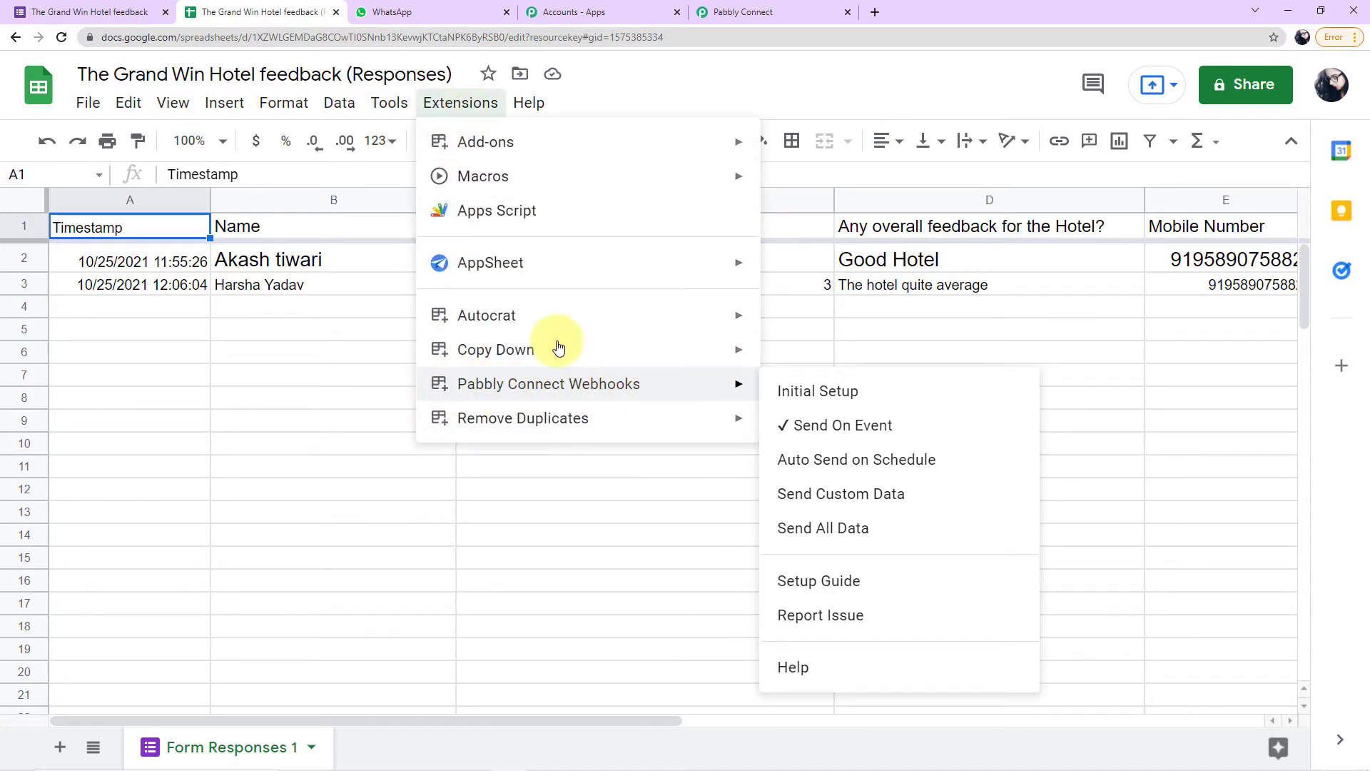
mouse_move(628, 414)
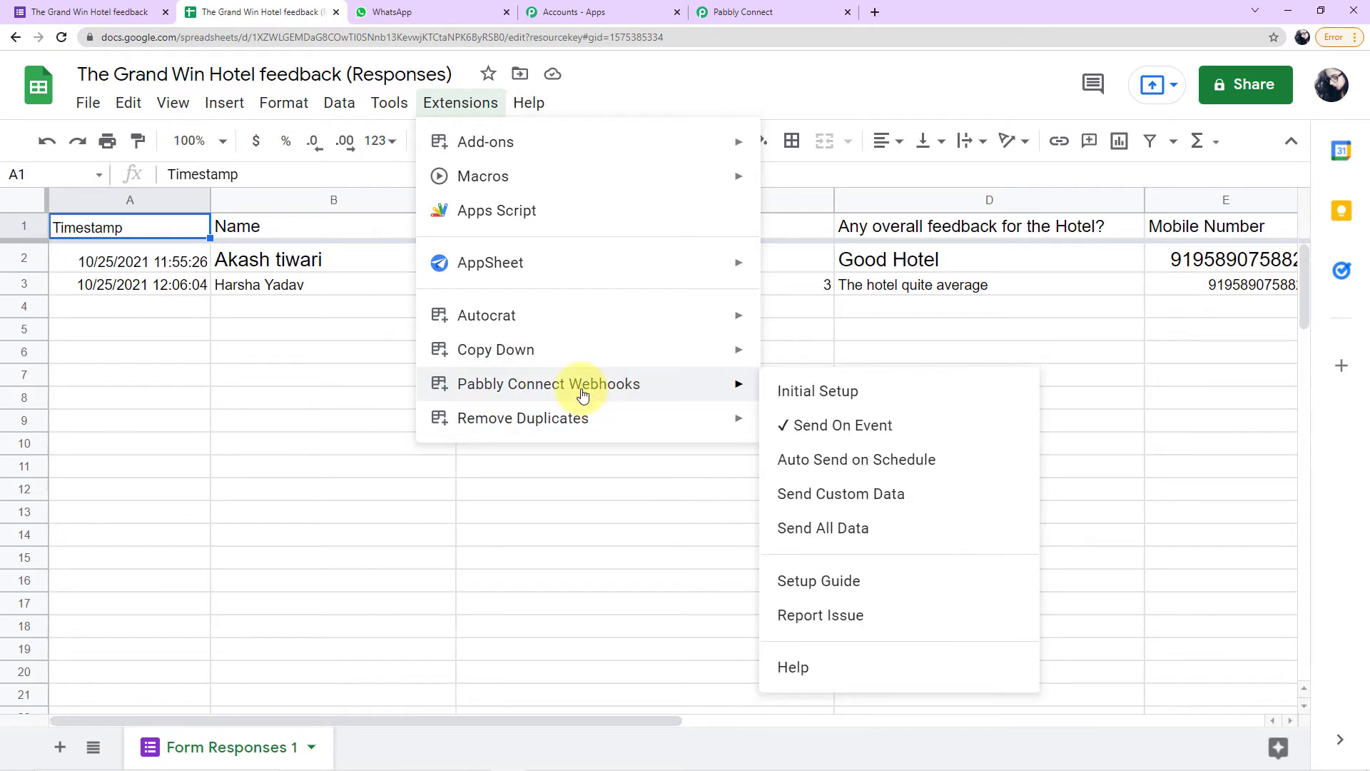
left_click(825, 397)
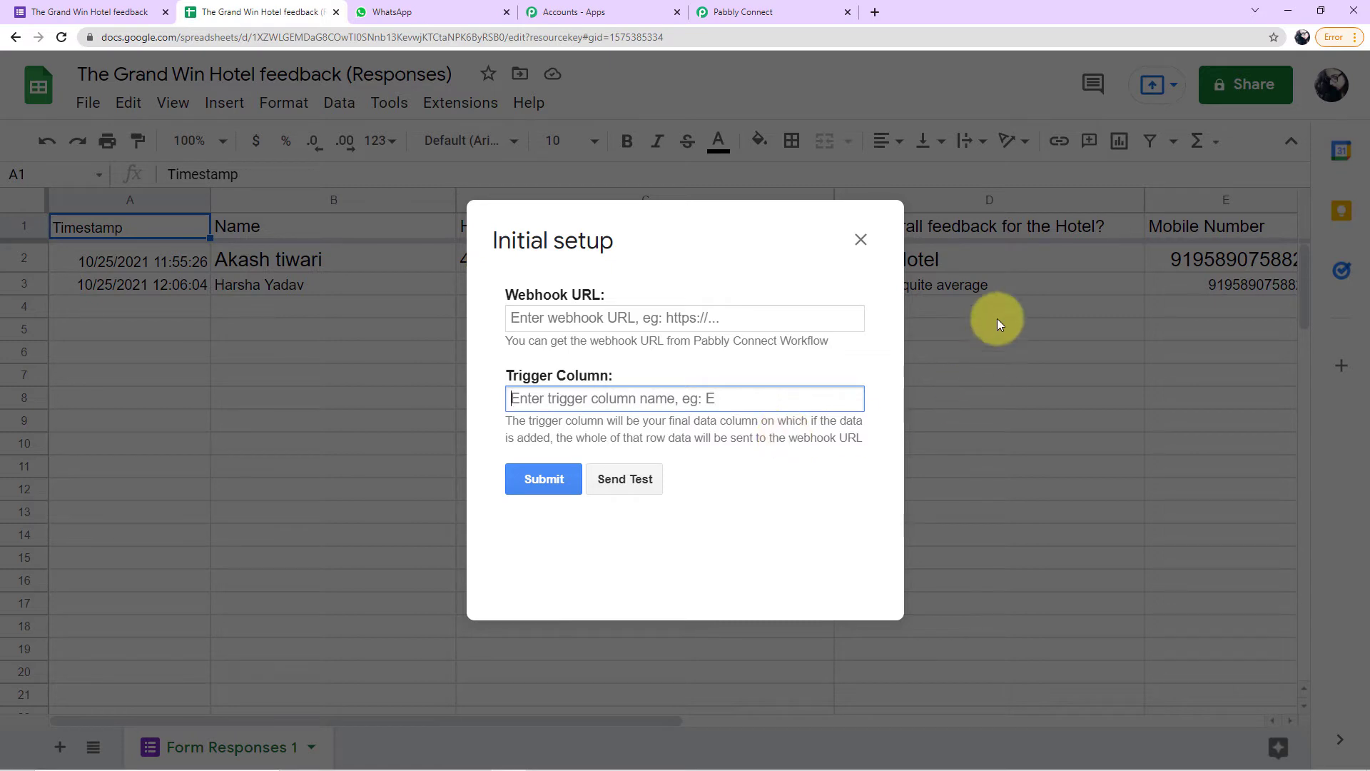
left_click(858, 240)
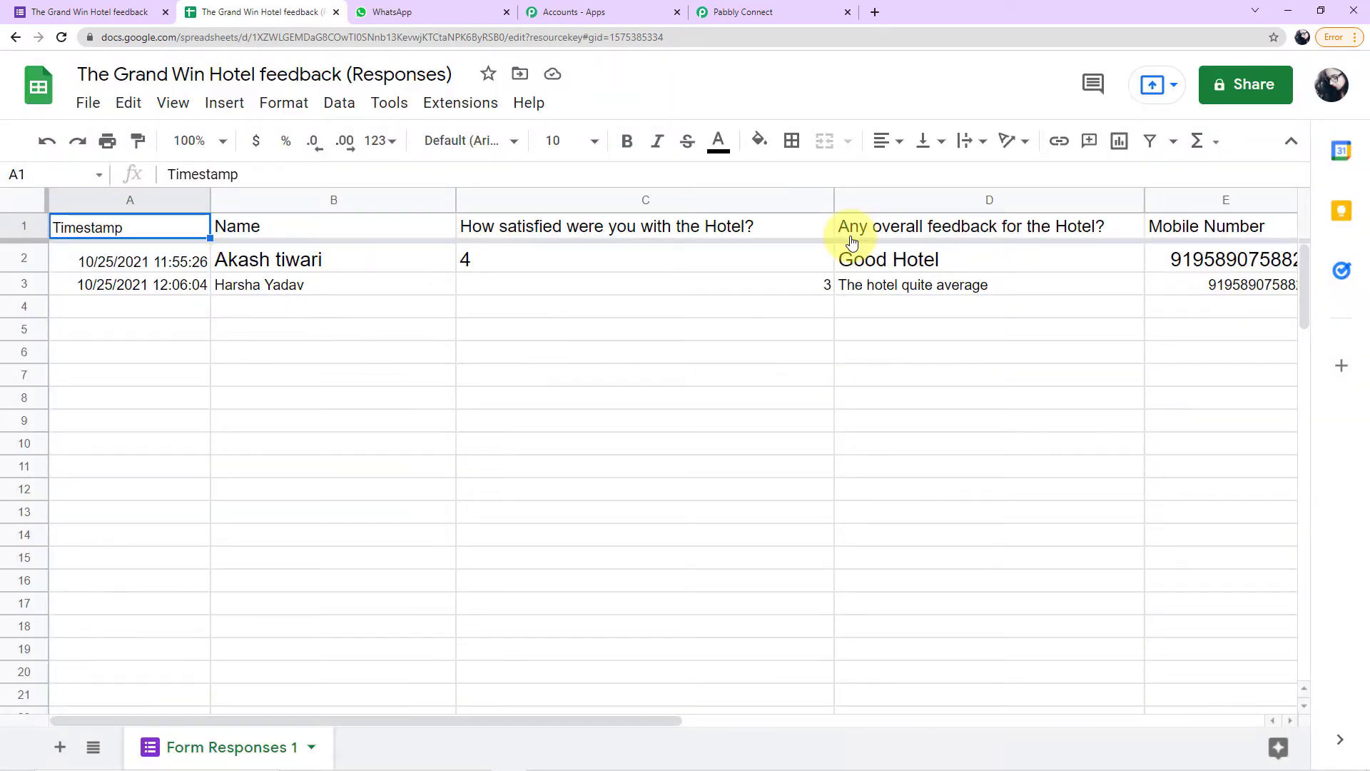
- Find the last data column of the responses sheet and open the initial setup of the Pabbly Connect Webhooks add-on
left_click_drag(623, 717, 736, 720)
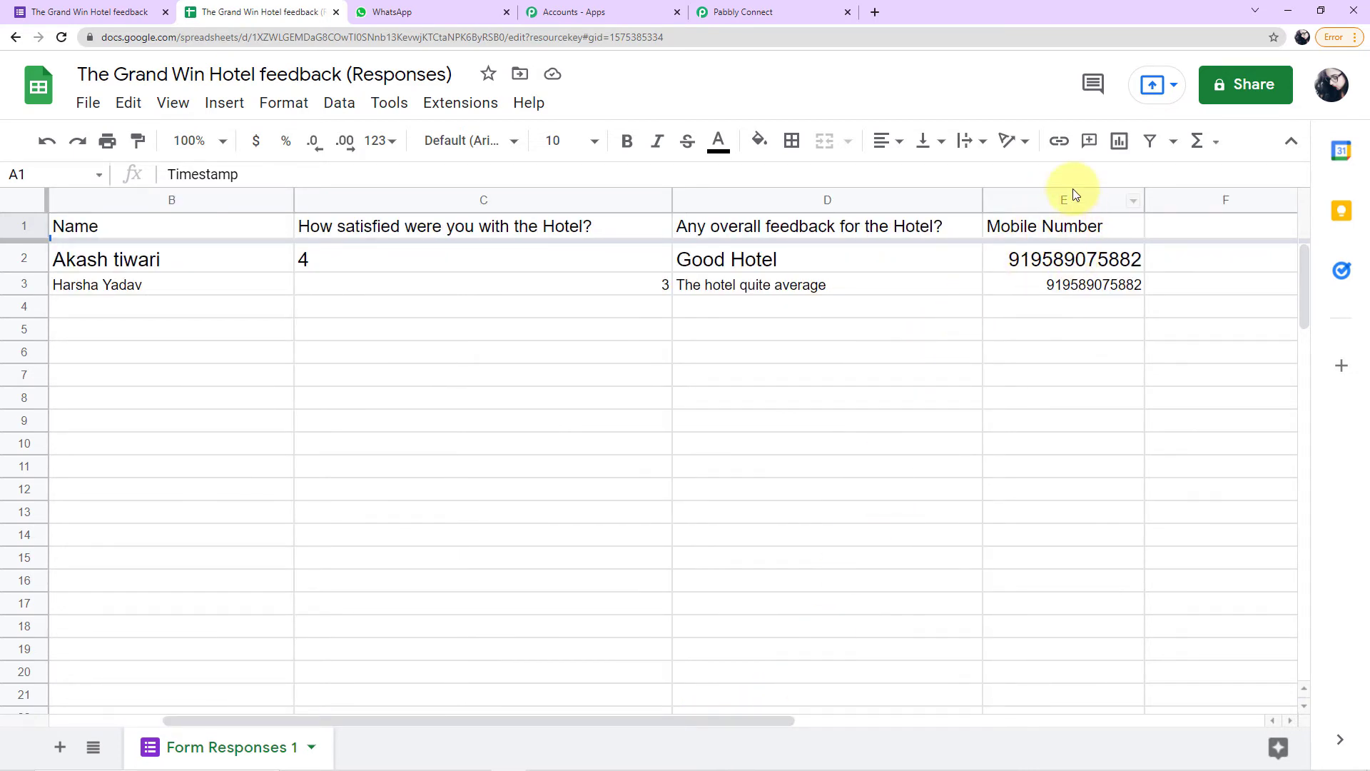
left_click_drag(773, 722, 901, 712)
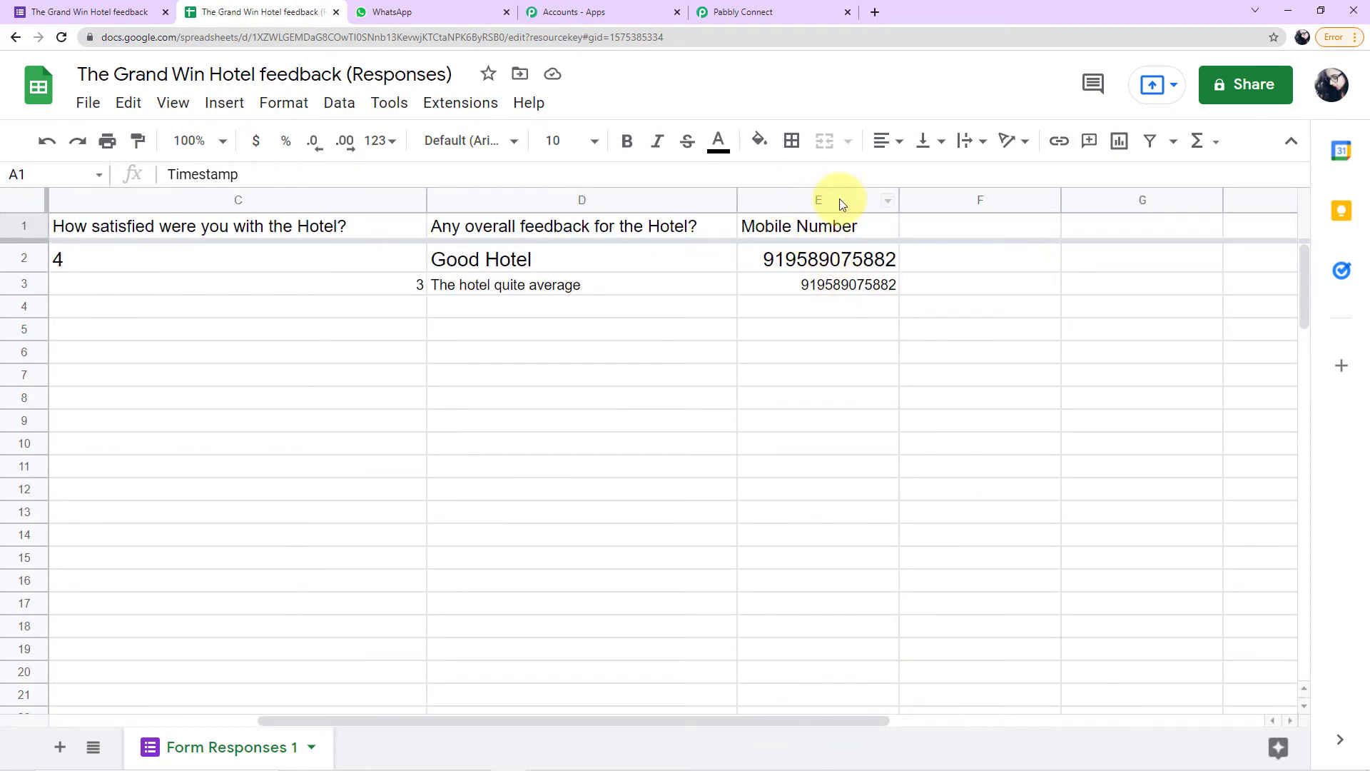
left_click(454, 107)
mouse_move(488, 397)
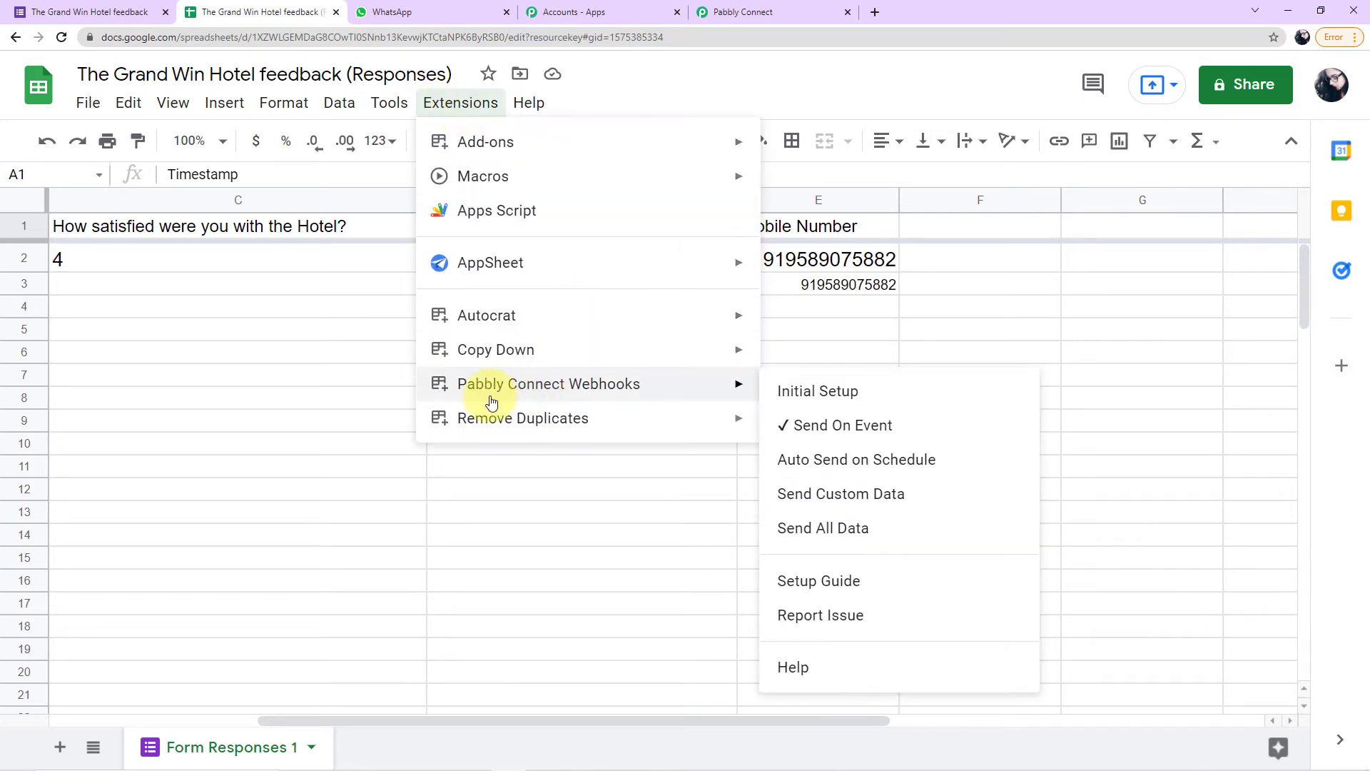
left_click(823, 390)
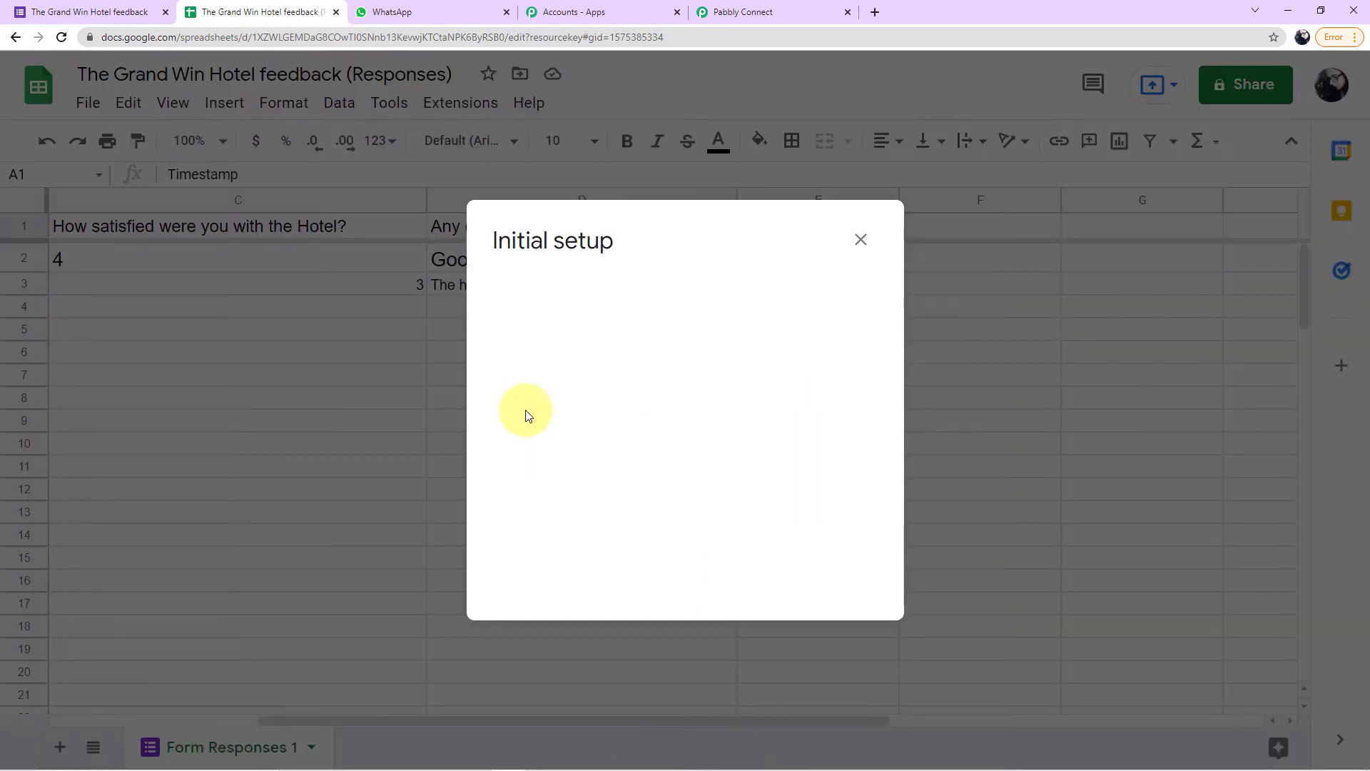
- Replace the webhook URL in the initial setup with the one copied again from the Pabbly Connect trigger
left_click(549, 316)
key("ctrl+a")
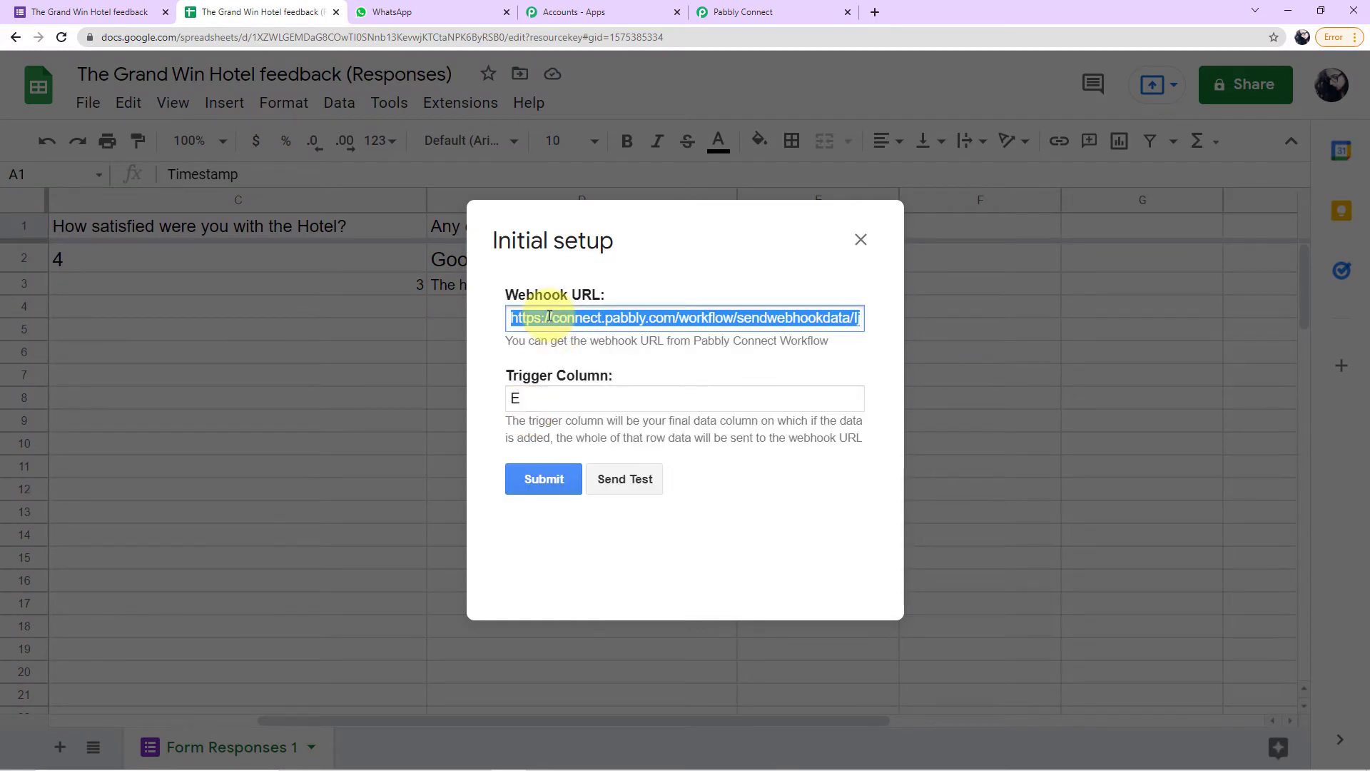
key("BackSpace")
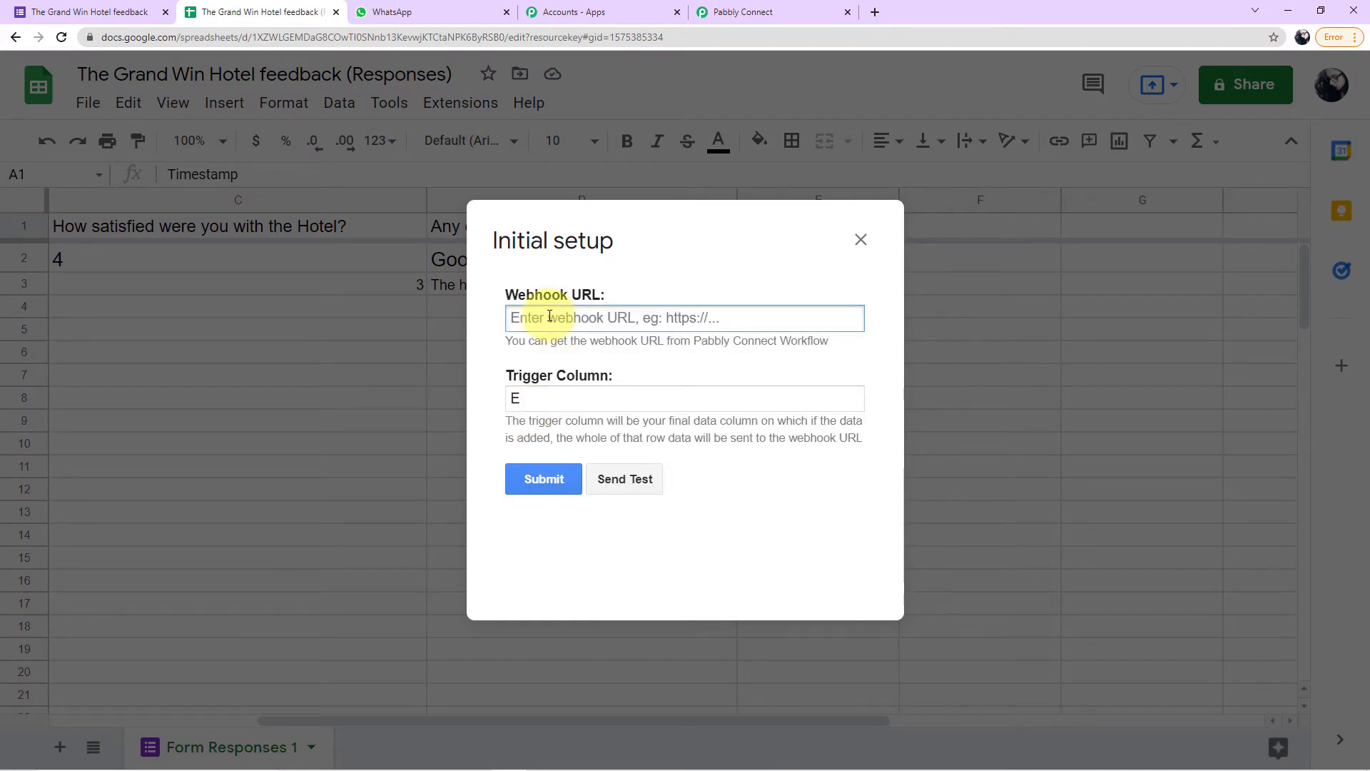
left_click(732, 12)
left_click(1122, 100)
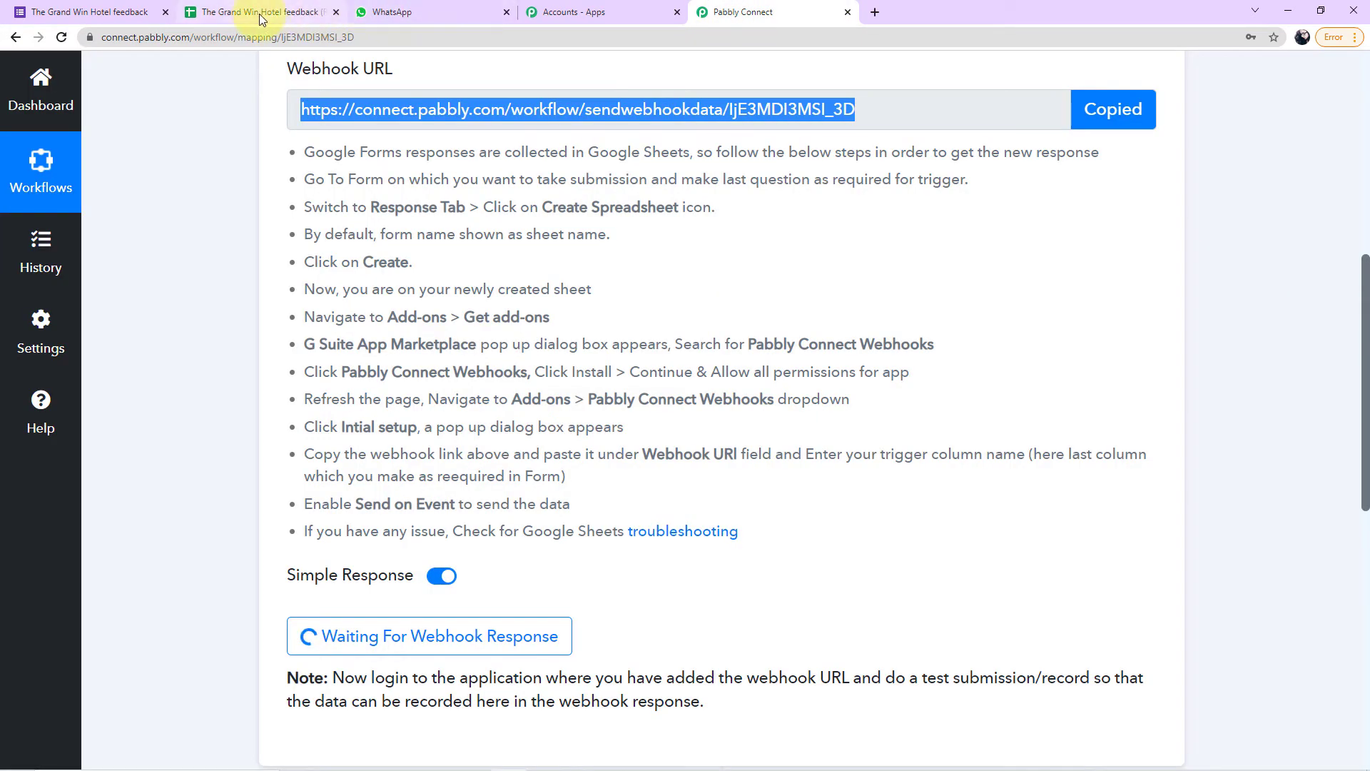
left_click(260, 18)
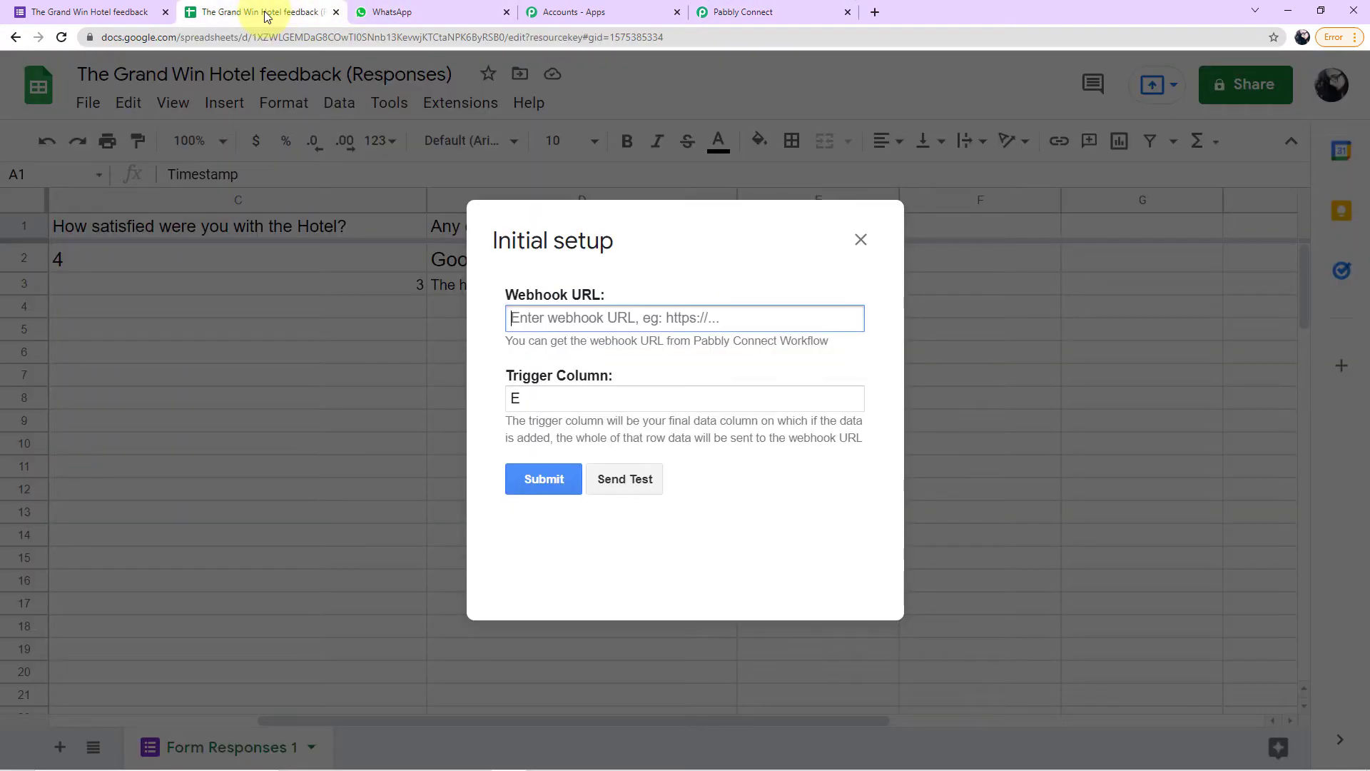
key("ctrl+v")
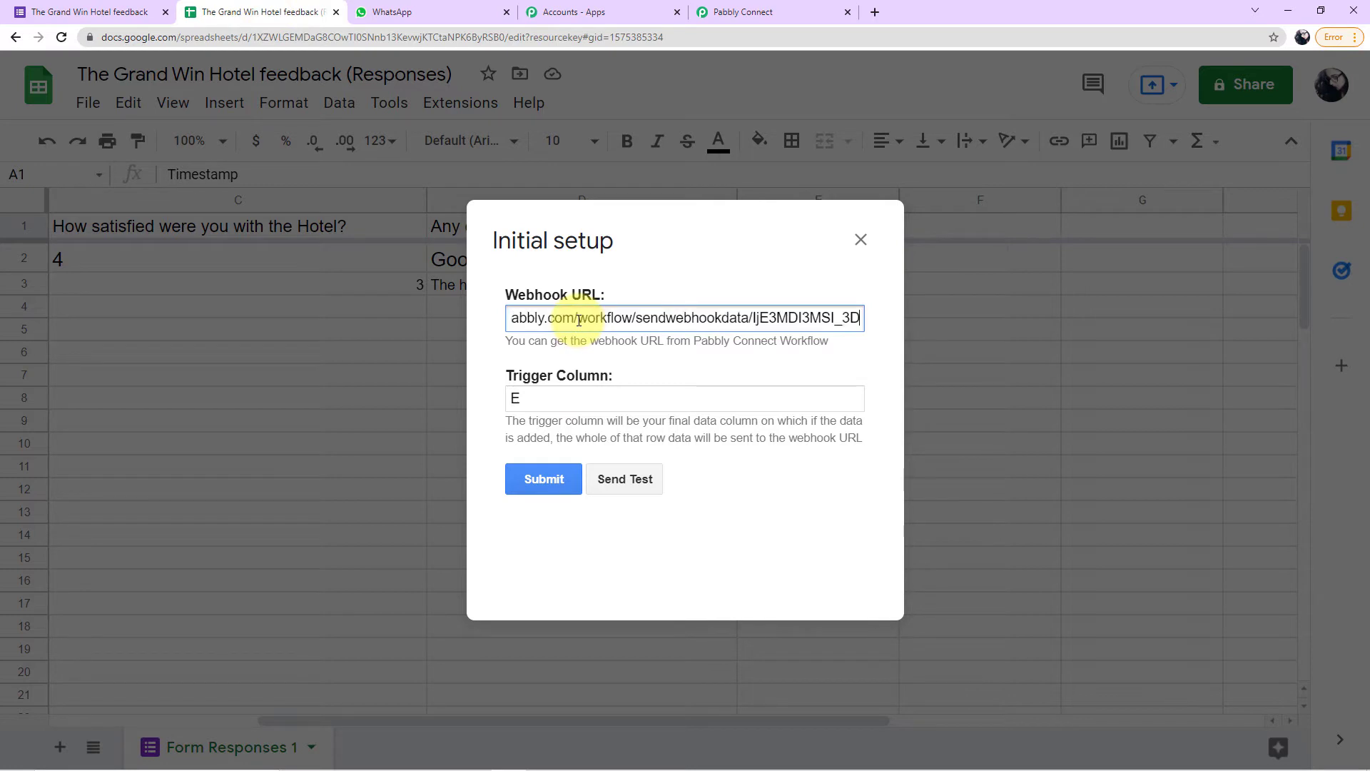
left_click(540, 402)
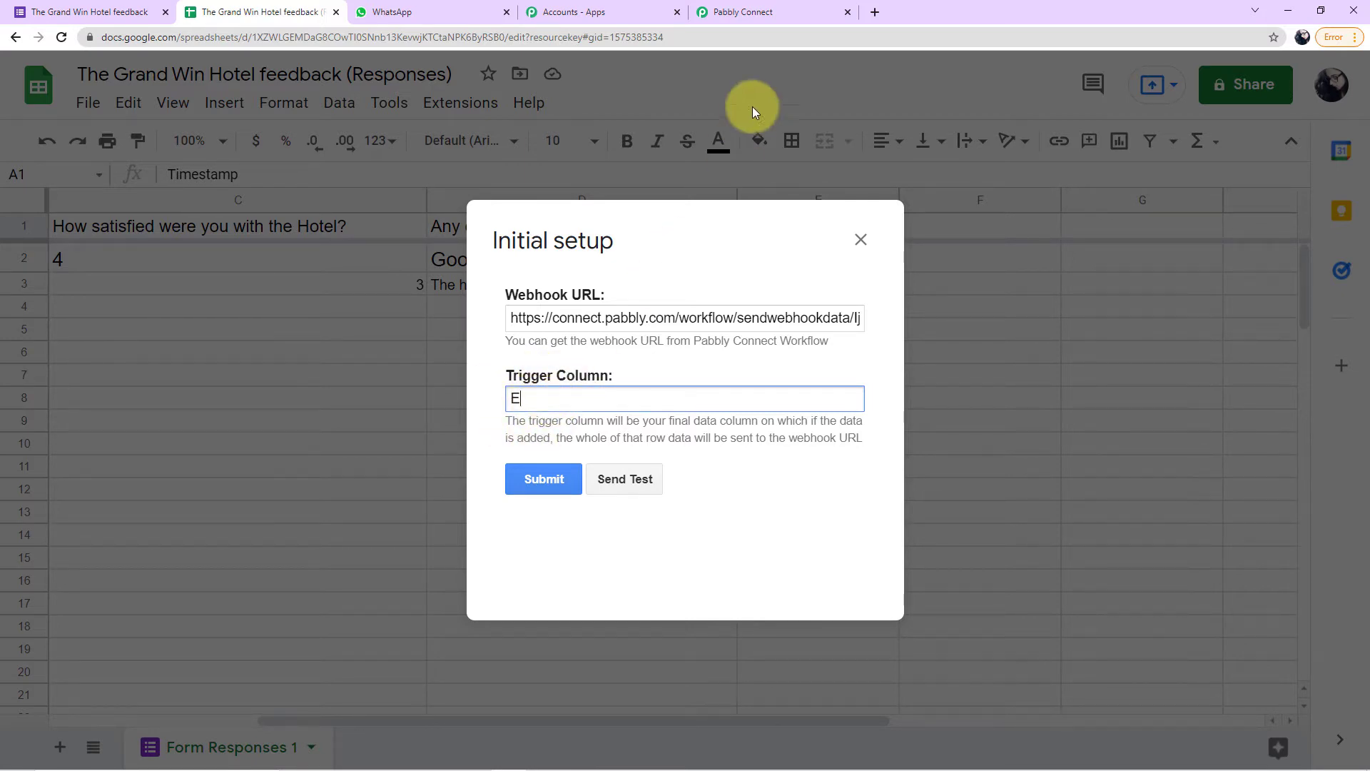
- Send test data from the add-on's initial setup and check the response captured by the Pabbly Connect trigger
left_click(760, 14)
scroll(505, 428, "down", 2)
scroll(505, 429, "down", 2)
scroll(1068, 226, "up", 3)
scroll(642, 436, "down", 3)
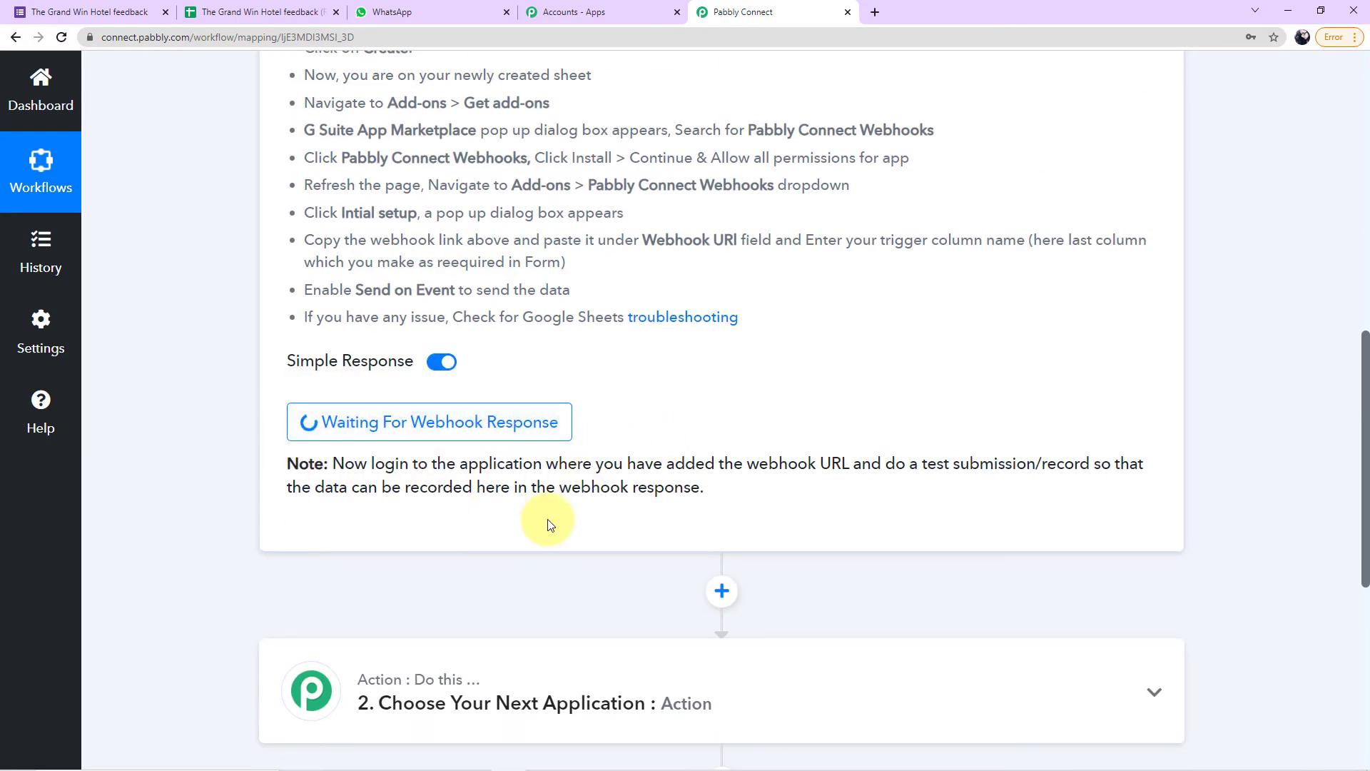
left_click(305, 19)
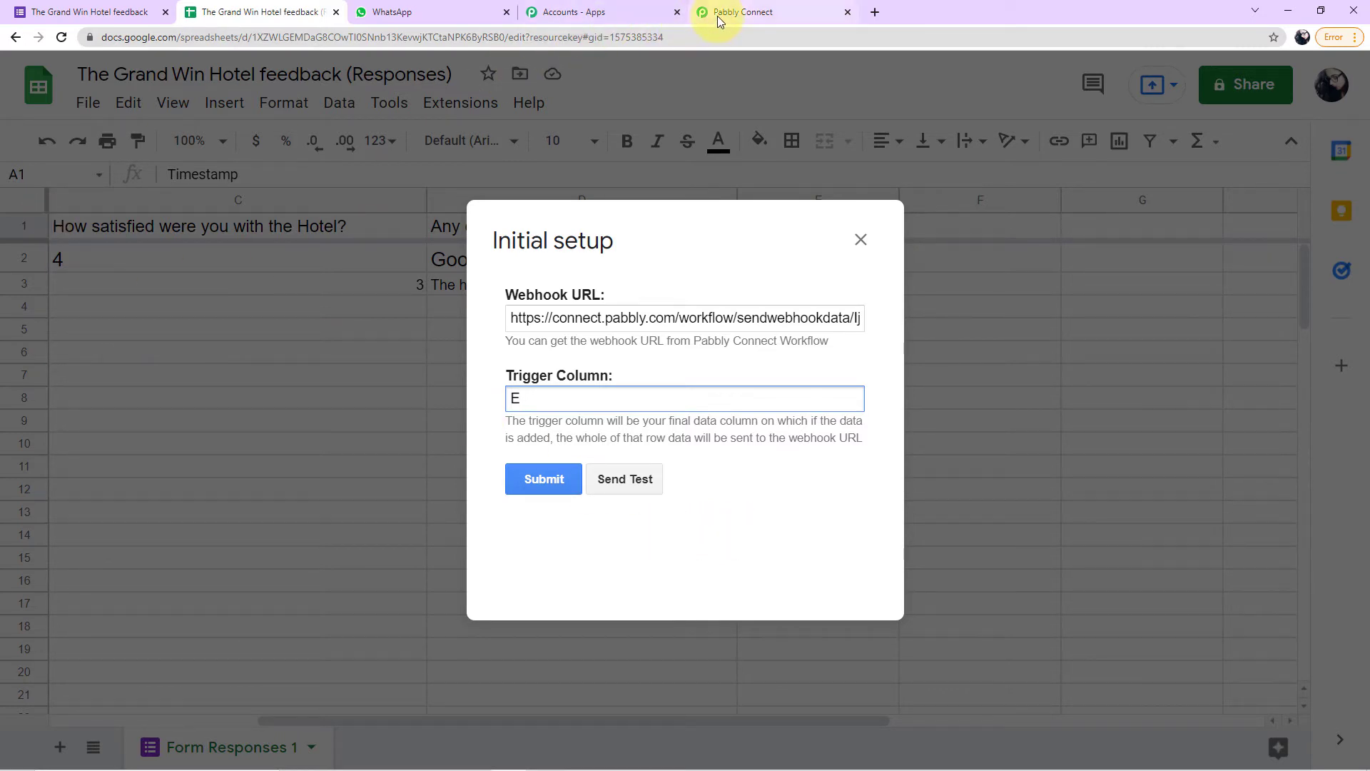
left_click(623, 477)
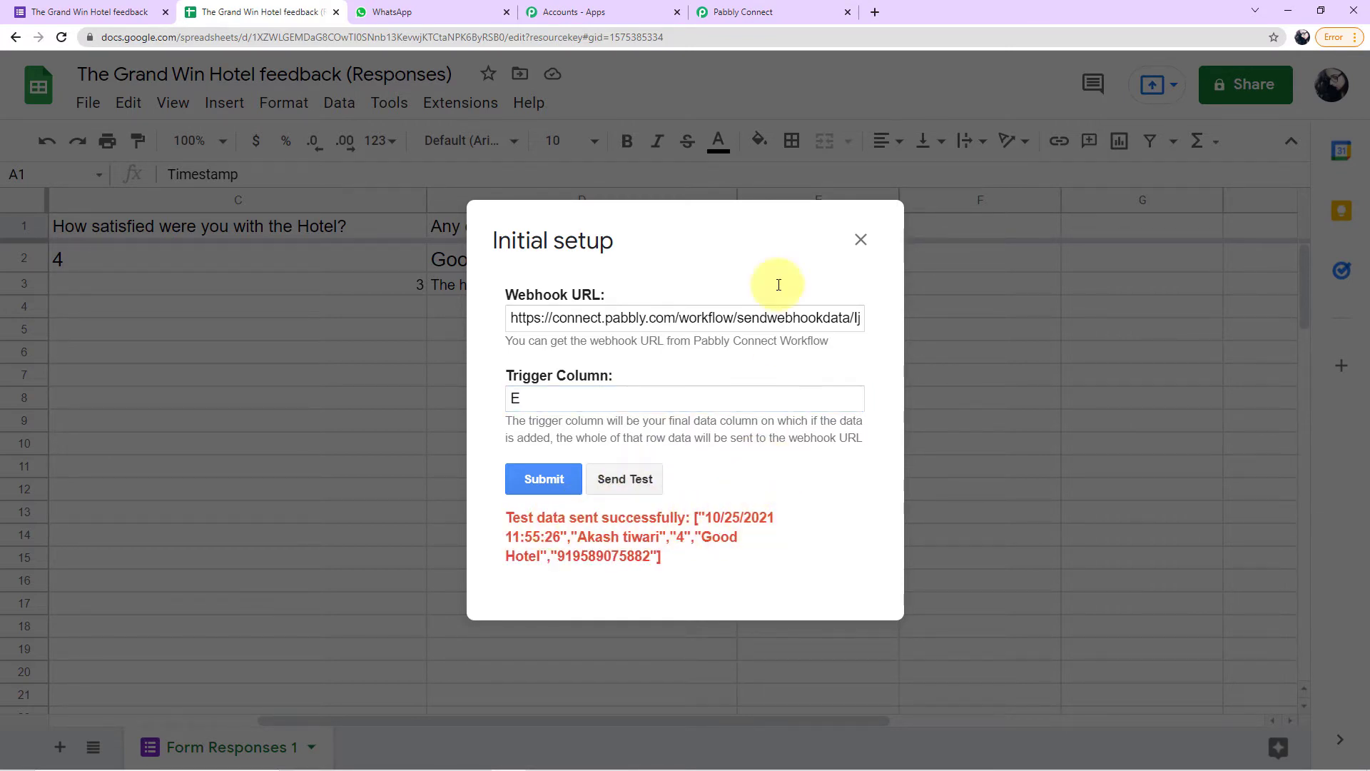
left_click(794, 14)
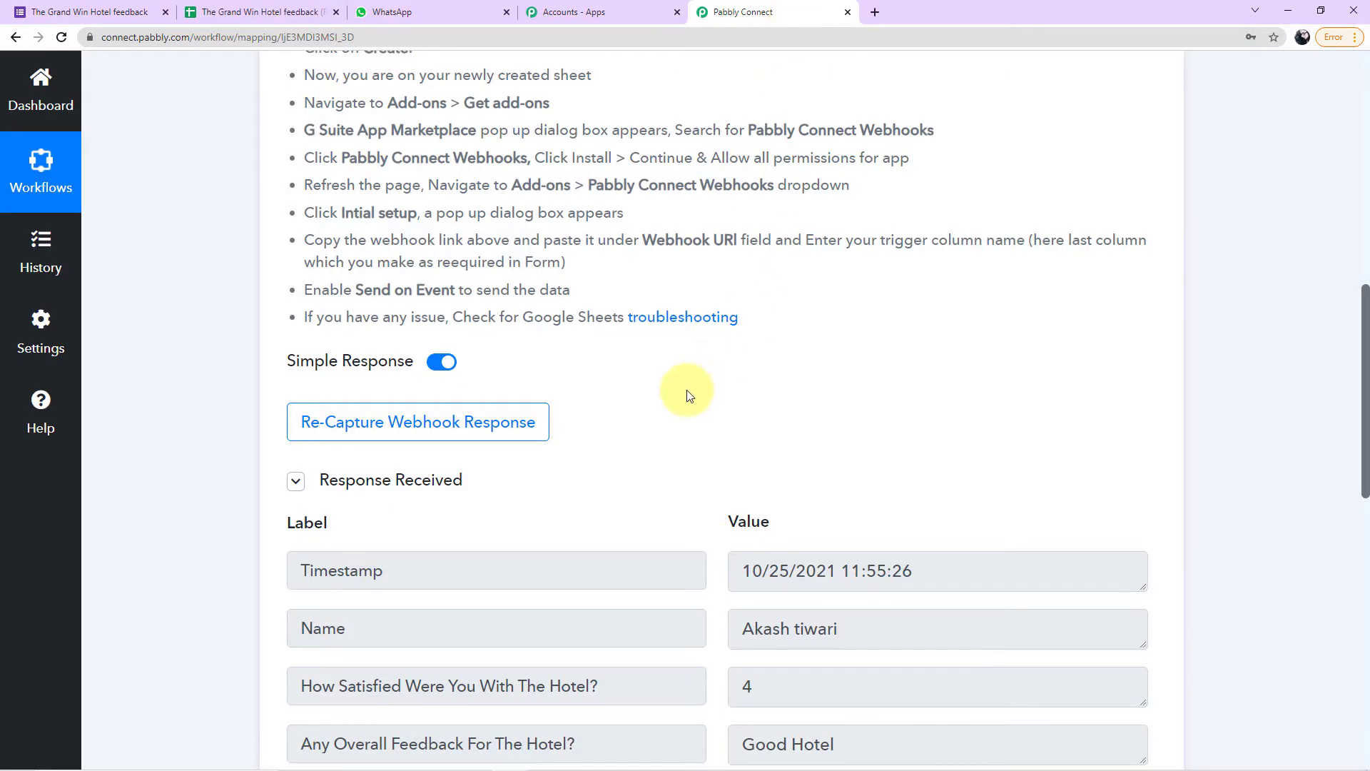
scroll(688, 392, "down", 2)
scroll(526, 407, "down", 1)
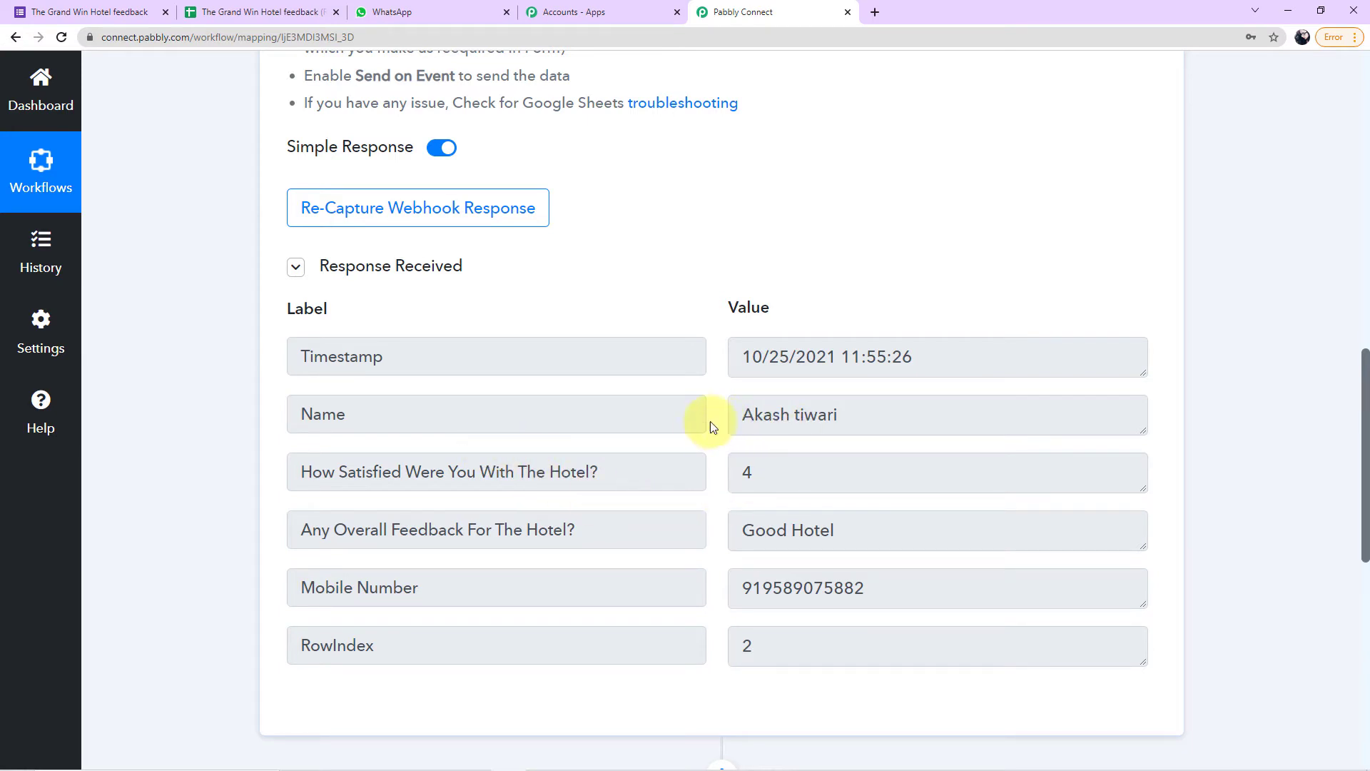
scroll(557, 472, "down", 1)
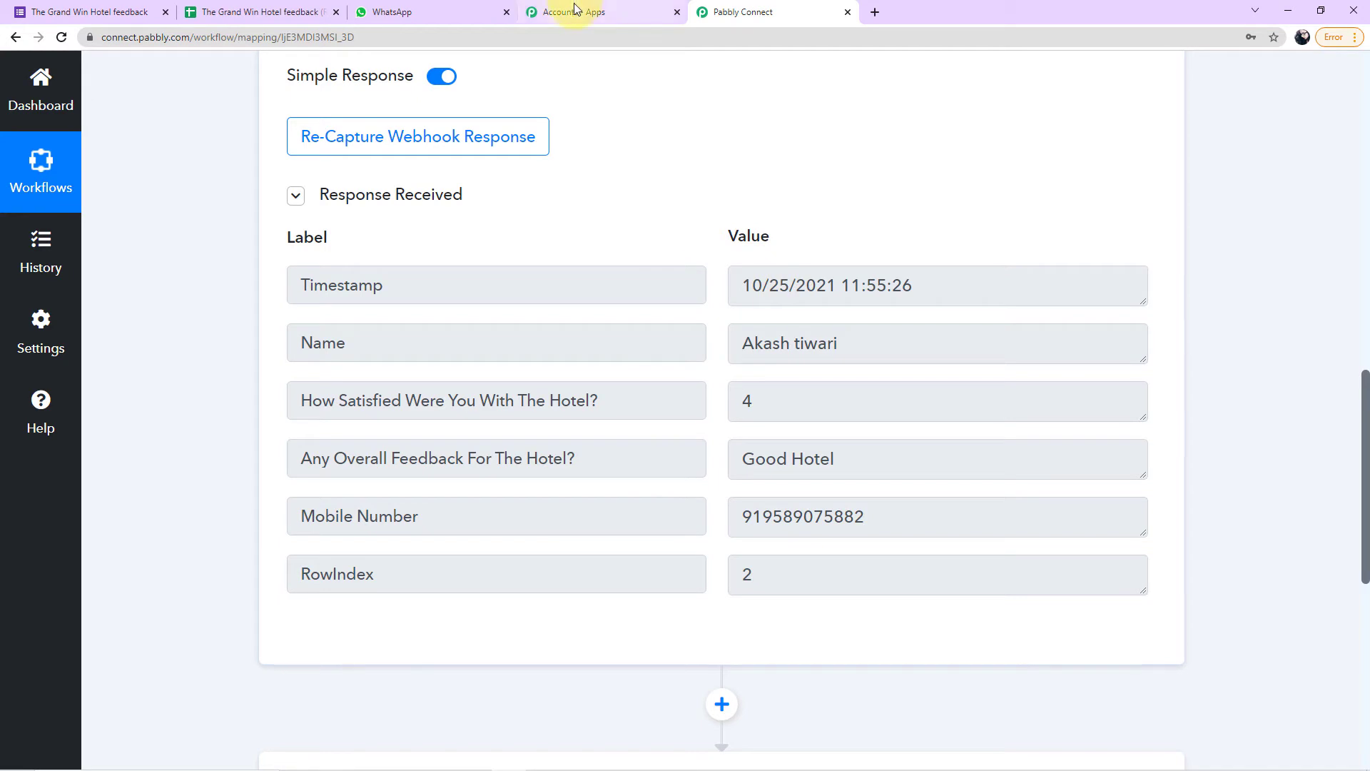
- Submit the initial setup in the responses spreadsheet and check the Pabbly Connect Webhooks add-on's options
left_click(285, 12)
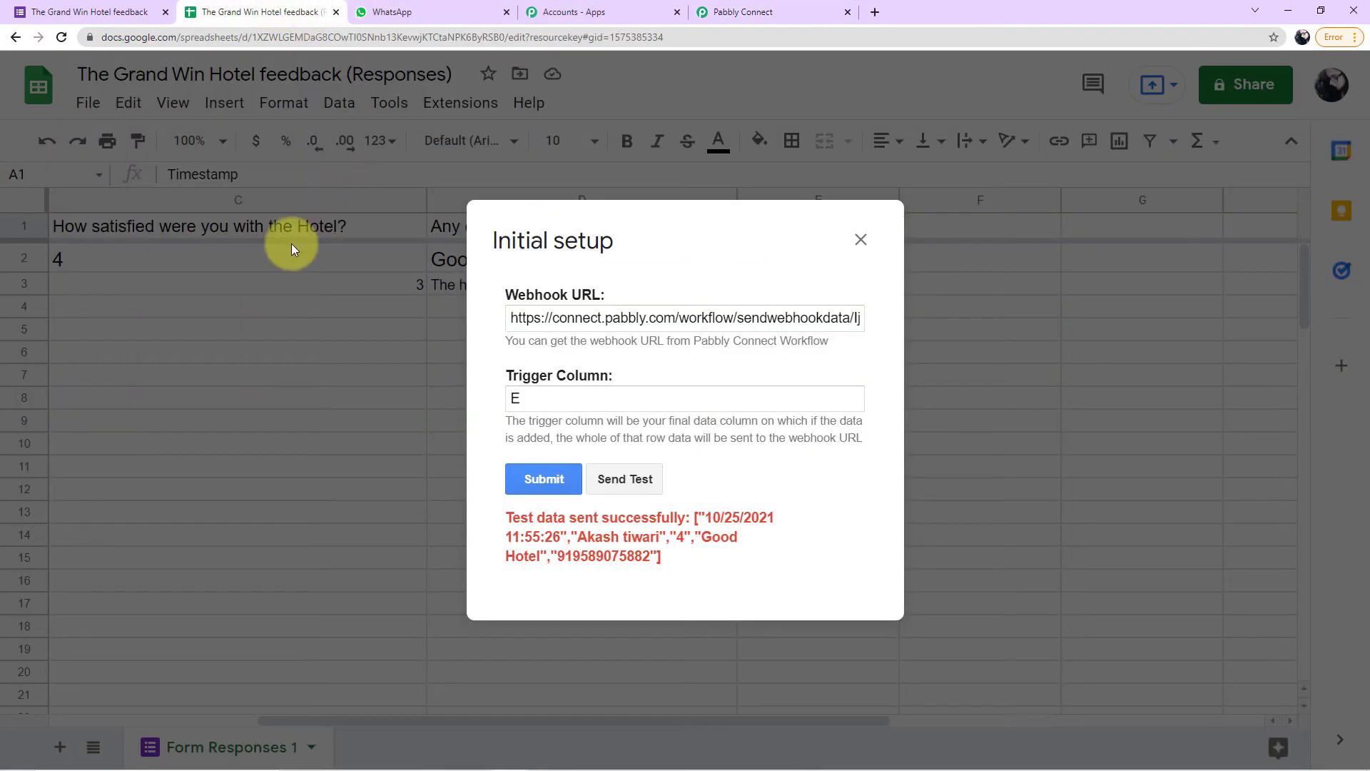
left_click(525, 482)
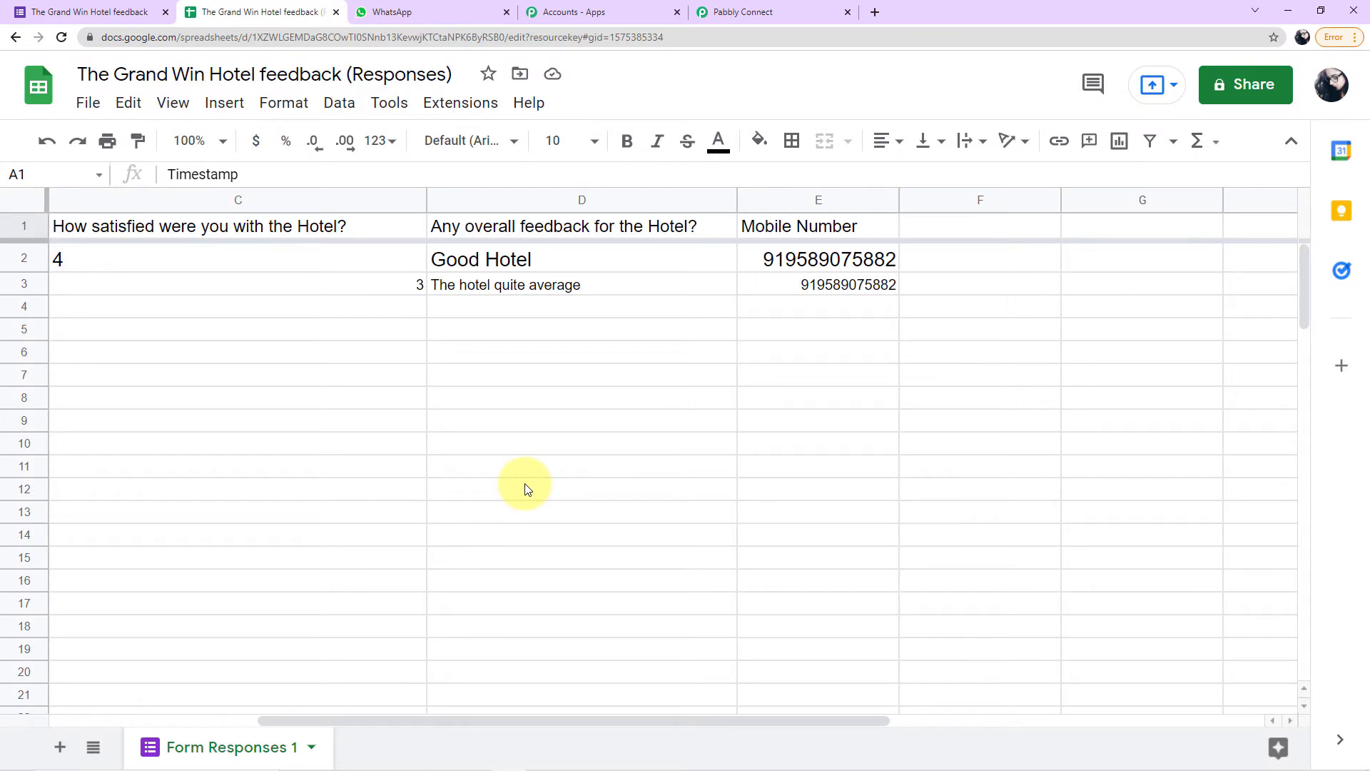
left_click(459, 109)
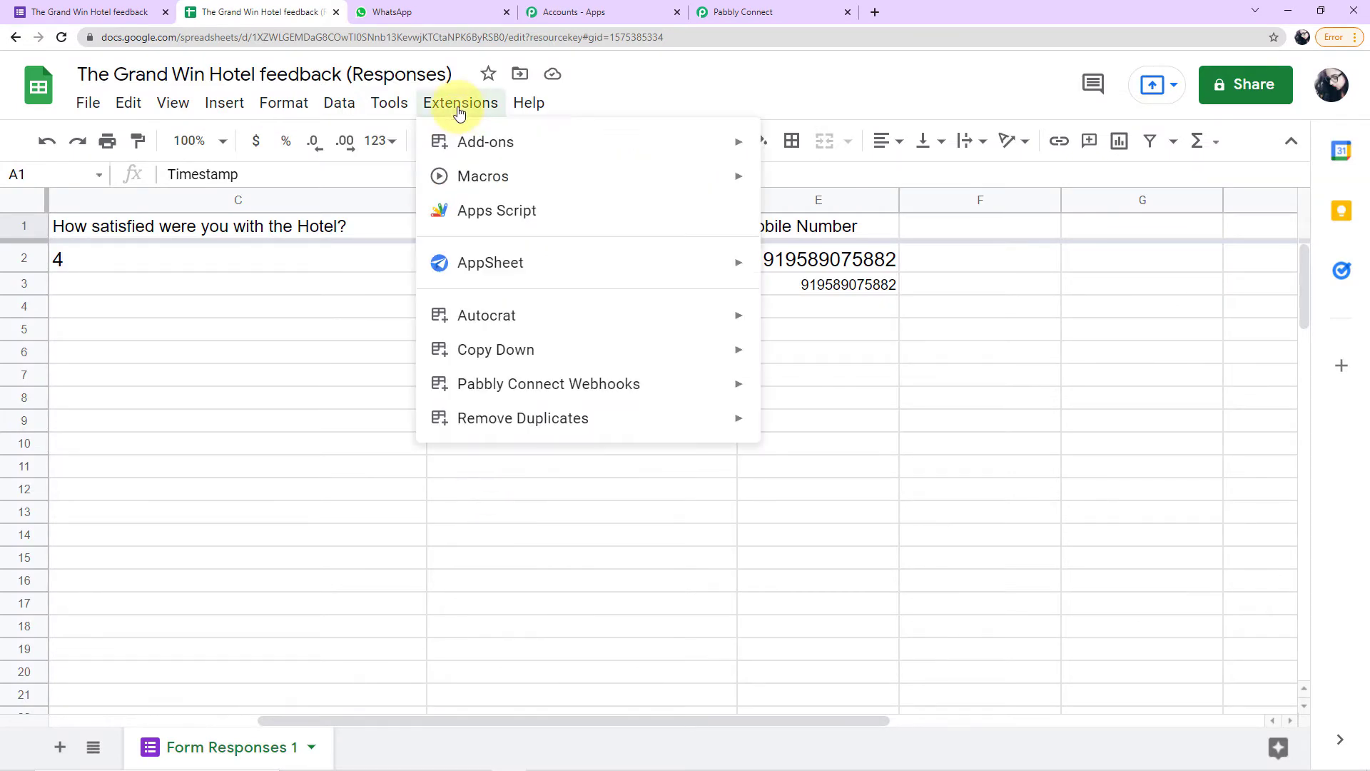
mouse_move(465, 382)
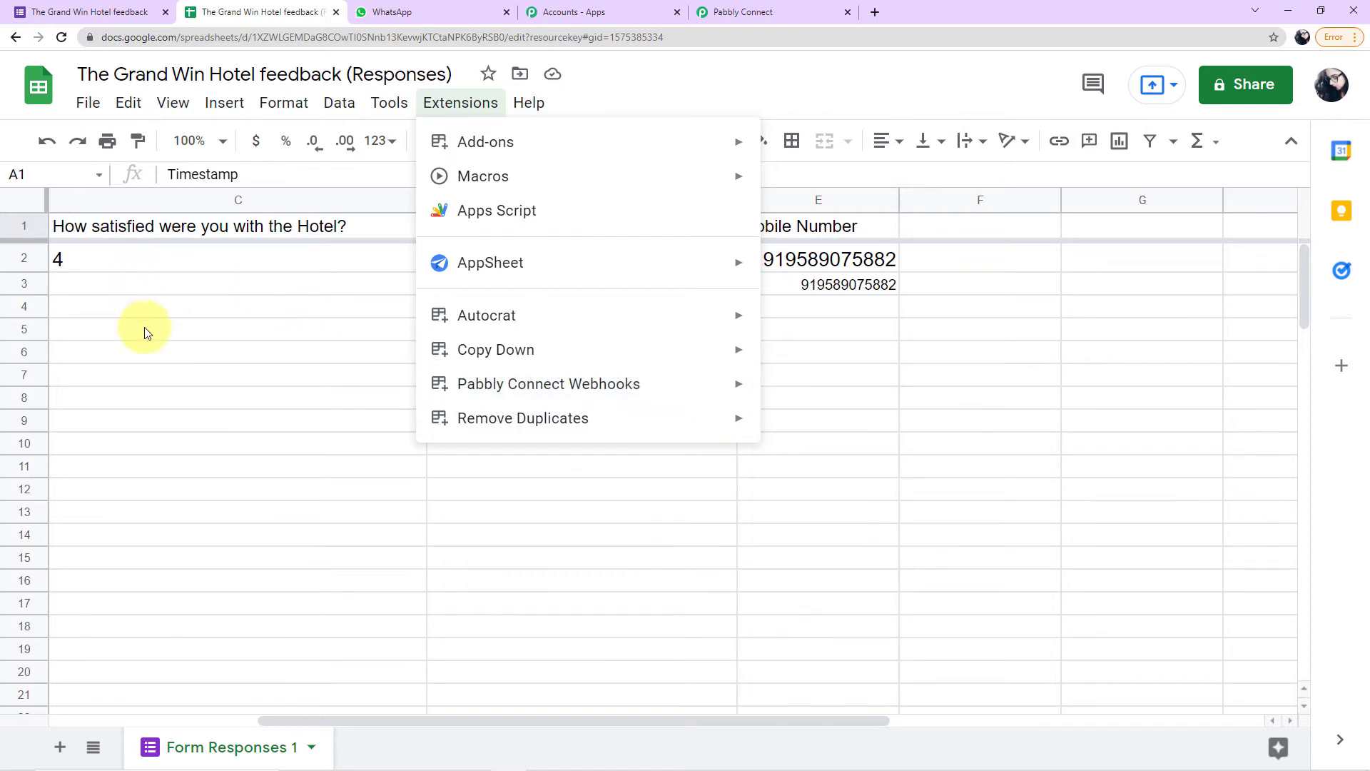
left_click(160, 309)
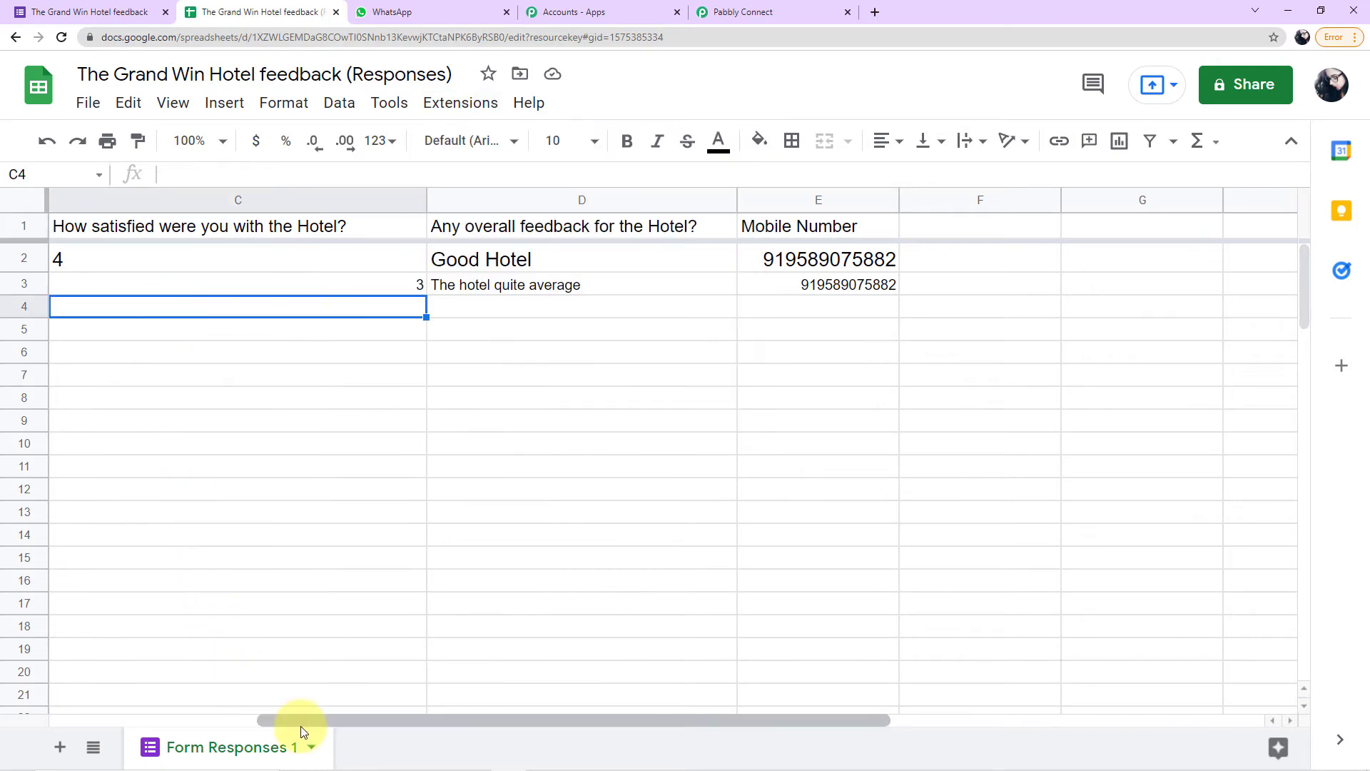
left_click_drag(307, 723, 125, 695)
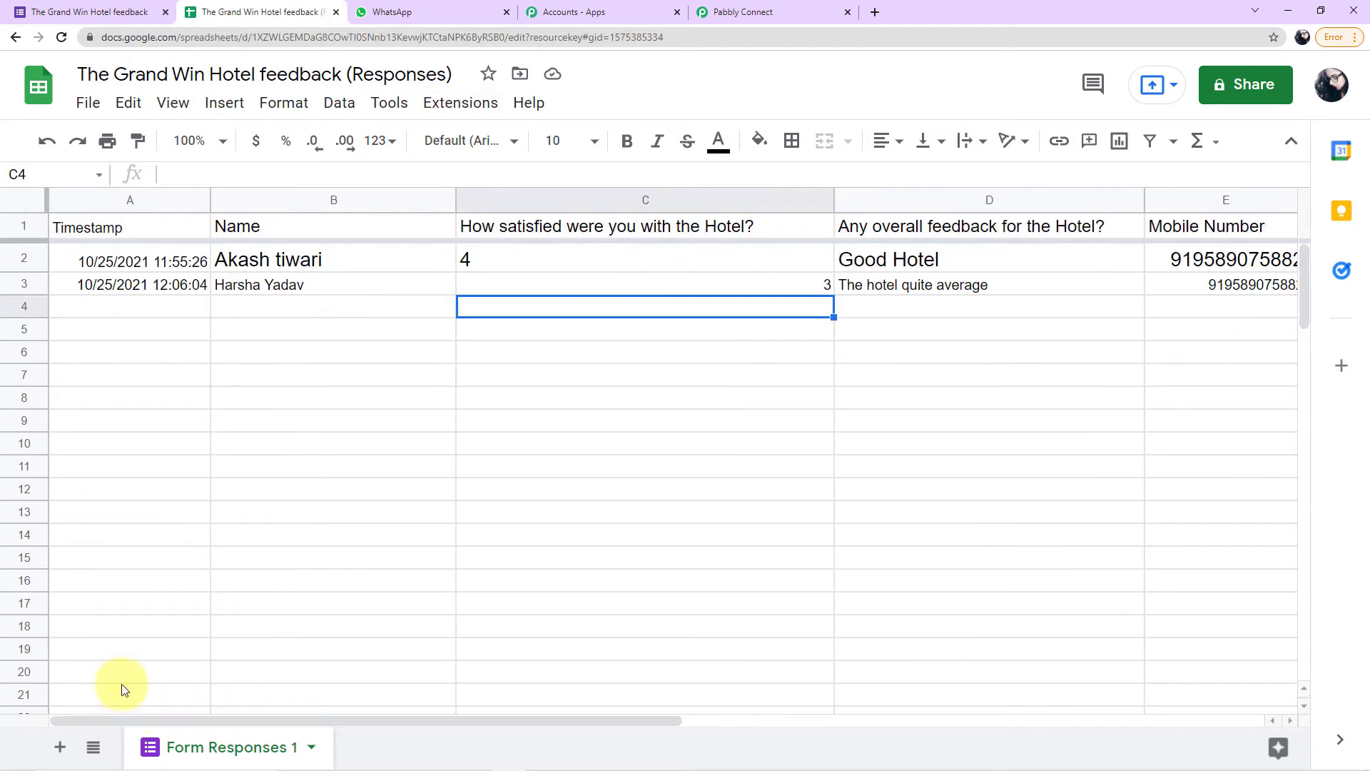
- Switch to Pabbly Connect and review the Google Forms trigger's settings and its captured response fields
left_click(760, 18)
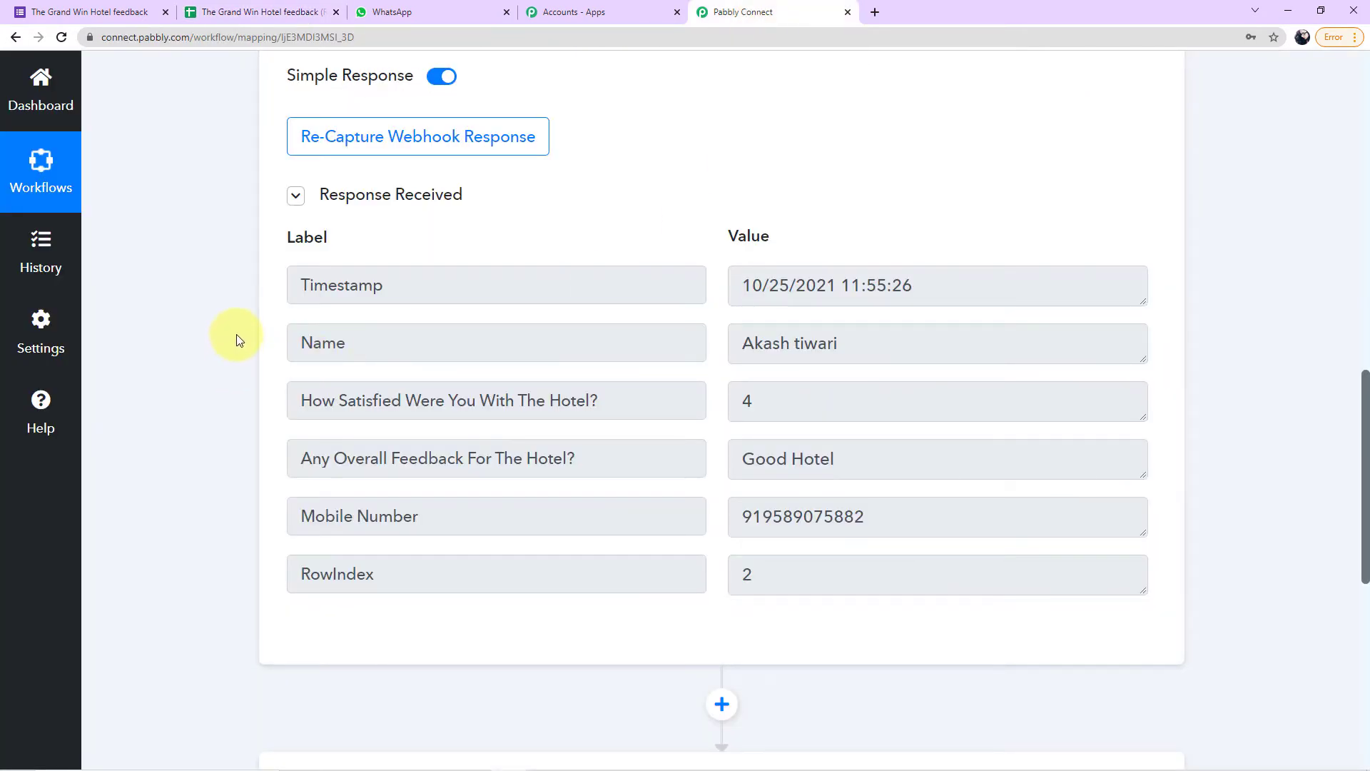
scroll(236, 334, "up", 4)
scroll(237, 334, "up", 7)
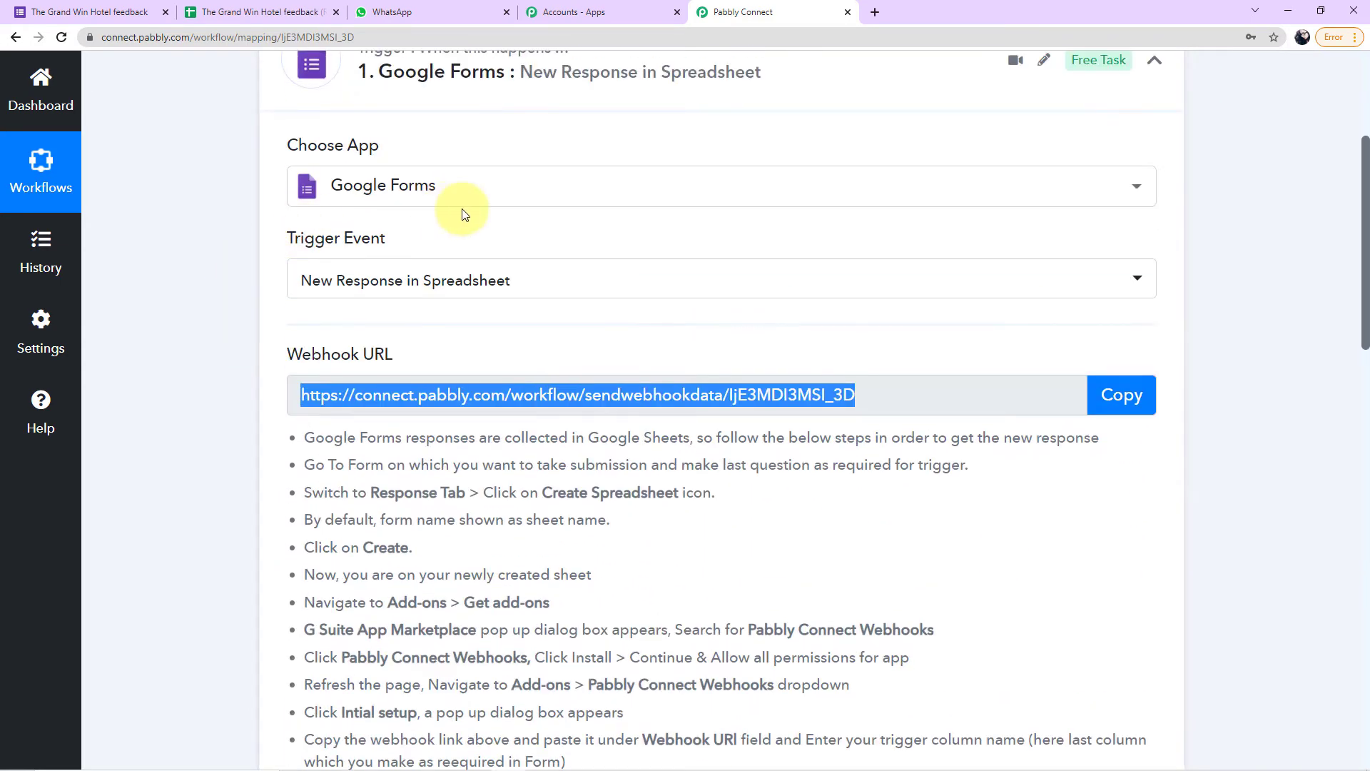
scroll(198, 424, "down", 7)
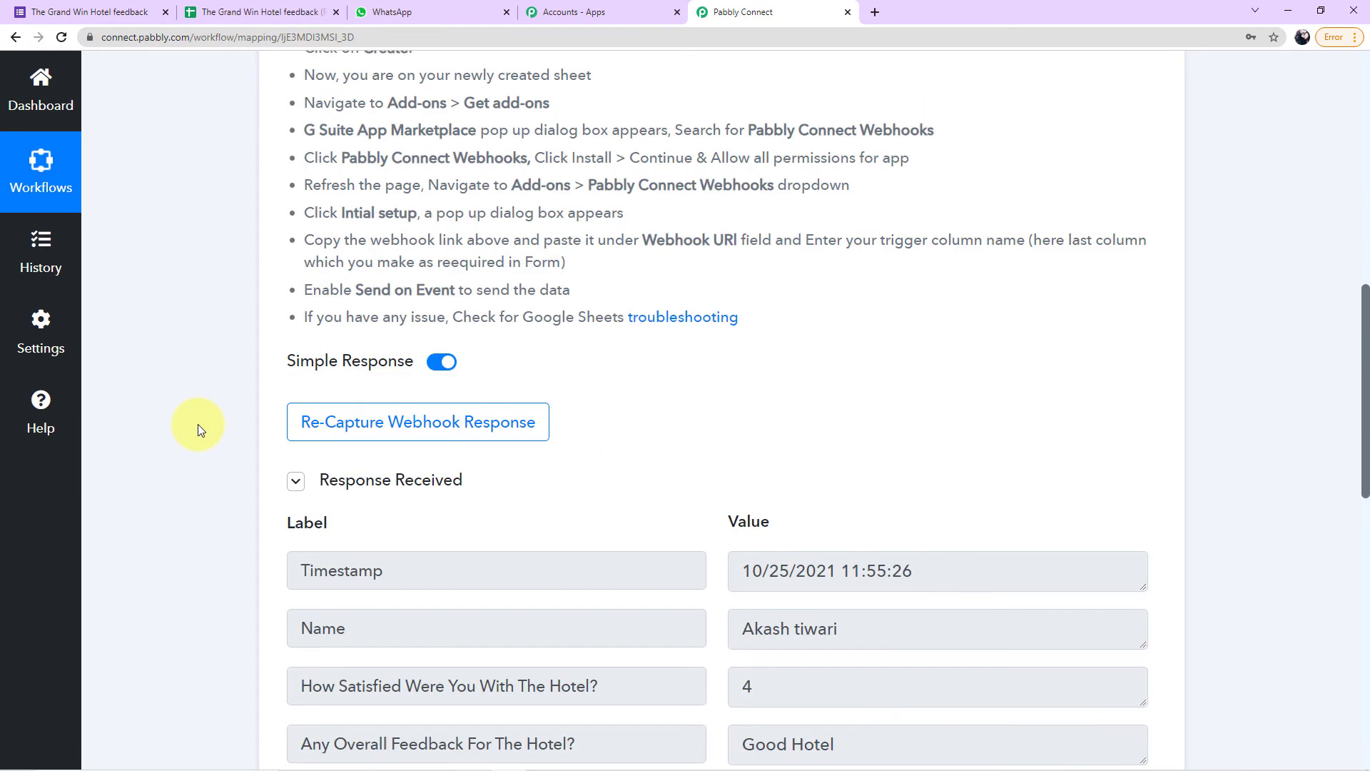
scroll(198, 424, "down", 4)
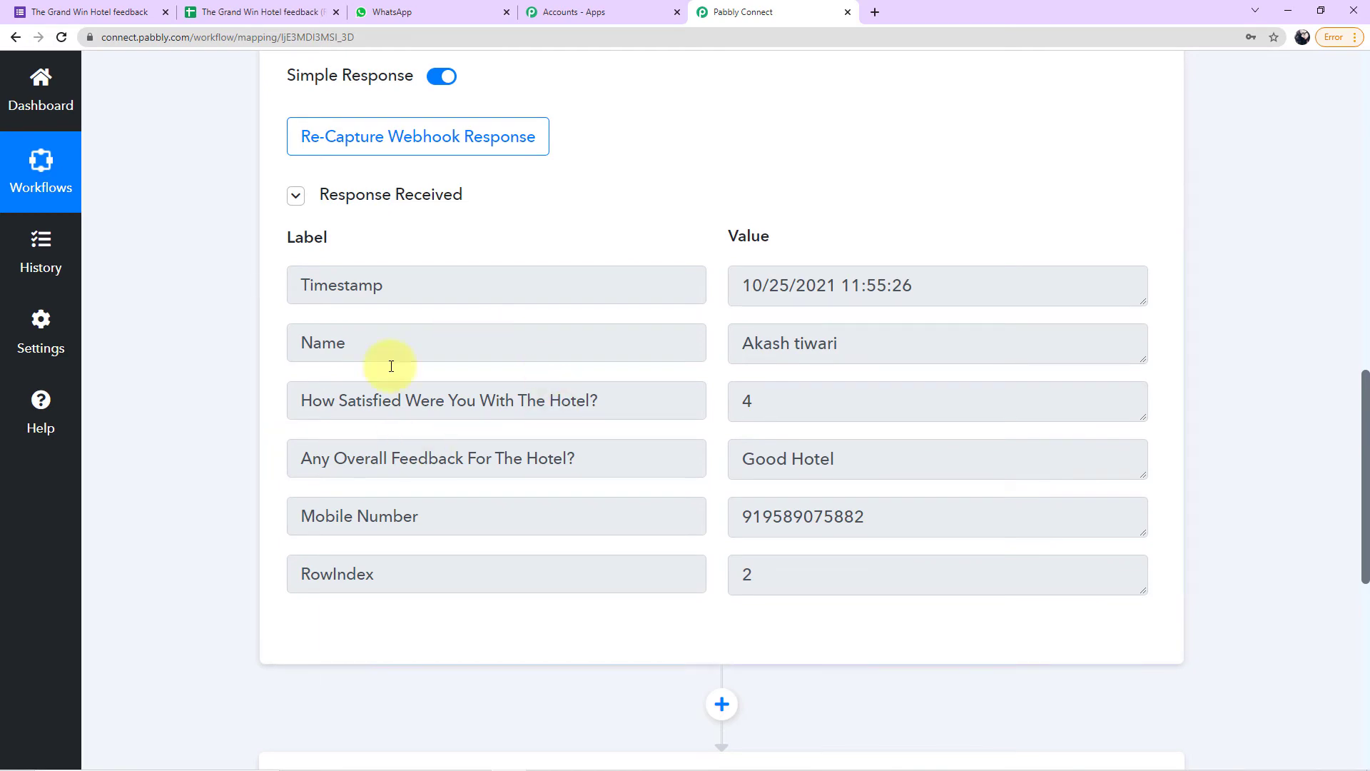
- Set the workflow's action app to WhatsApp by 360Dialog with the Send Template Message event
scroll(233, 448, "down", 2)
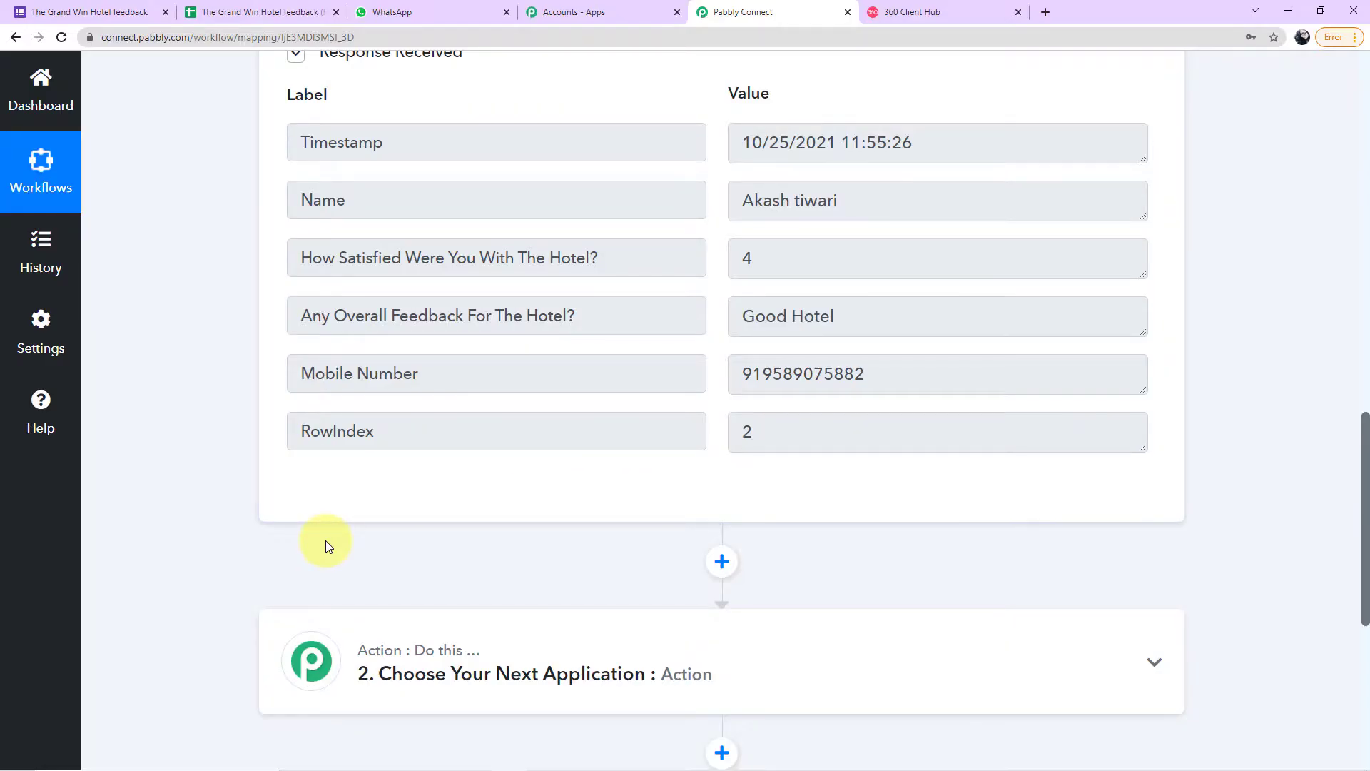
scroll(328, 546, "down", 3)
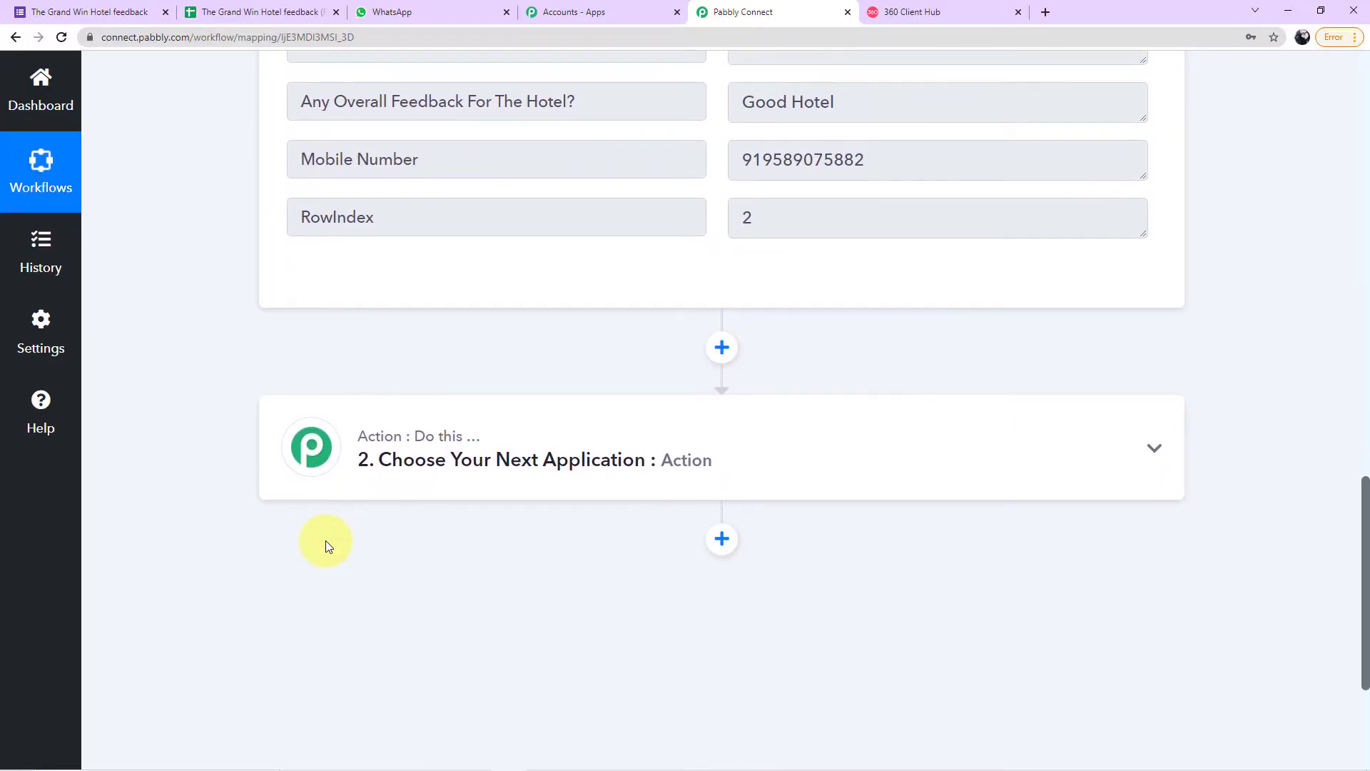
left_click(505, 480)
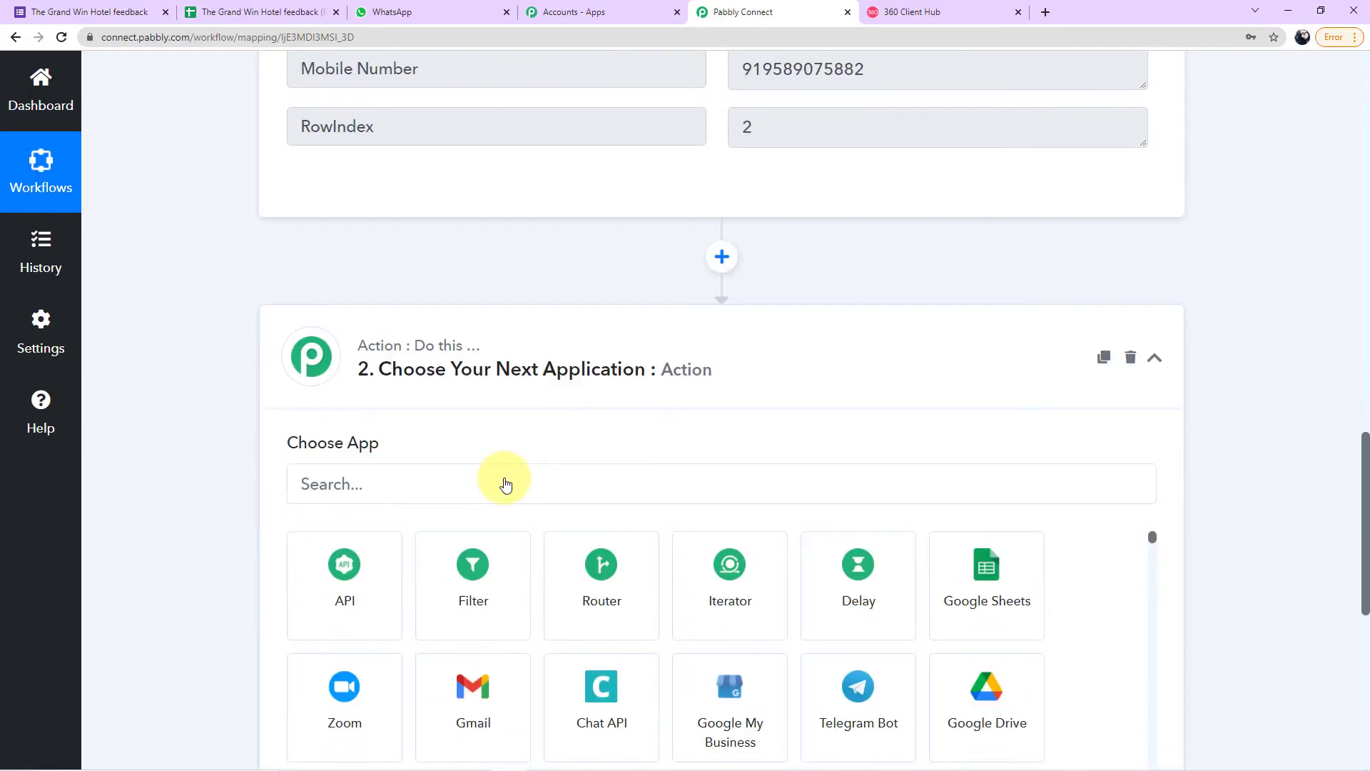
left_click(422, 352)
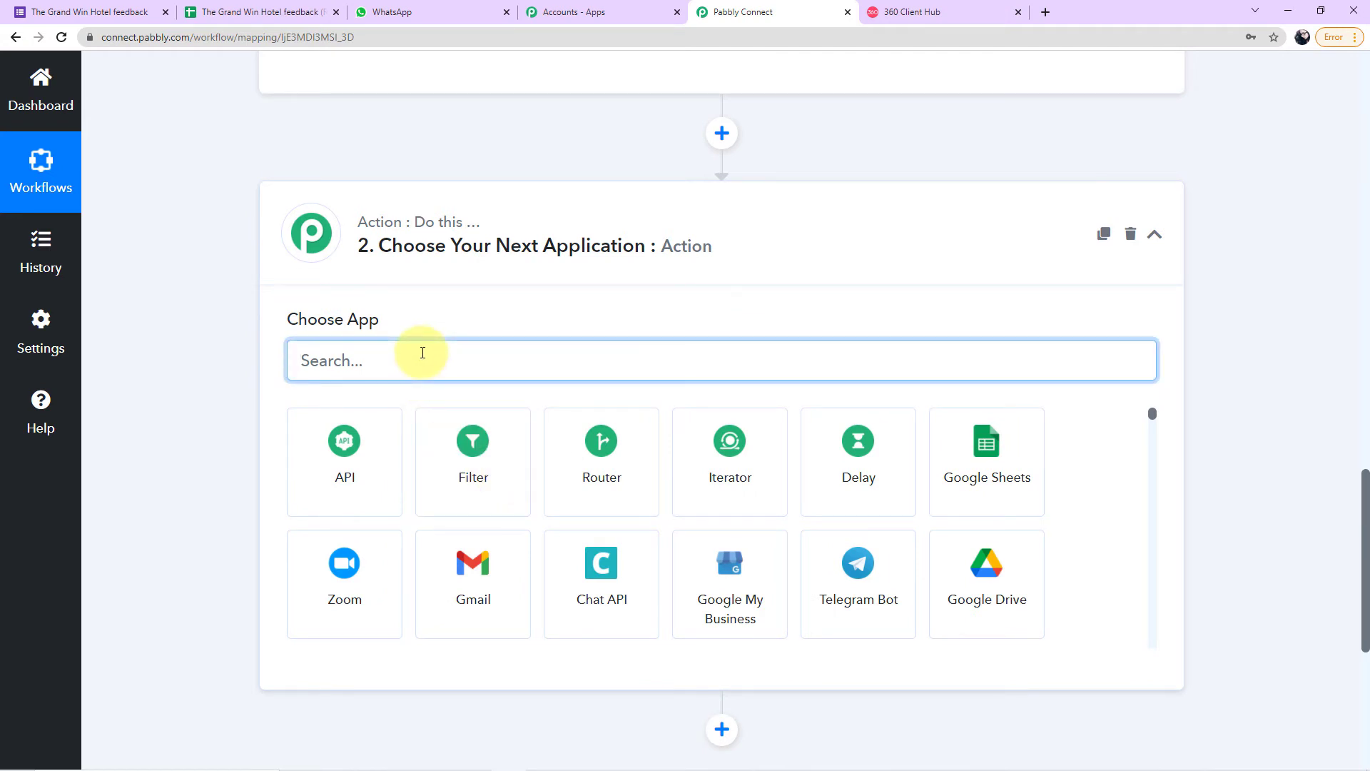
type("360")
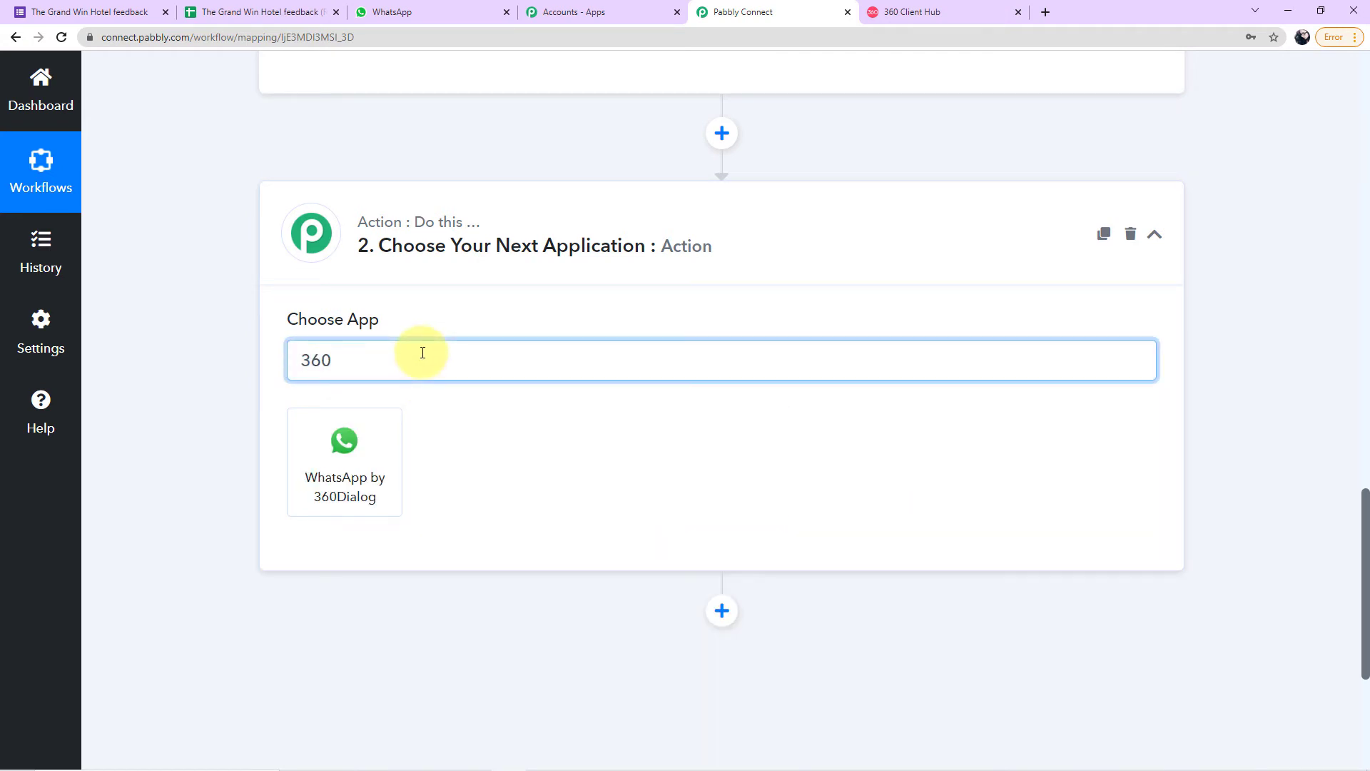
left_click(342, 509)
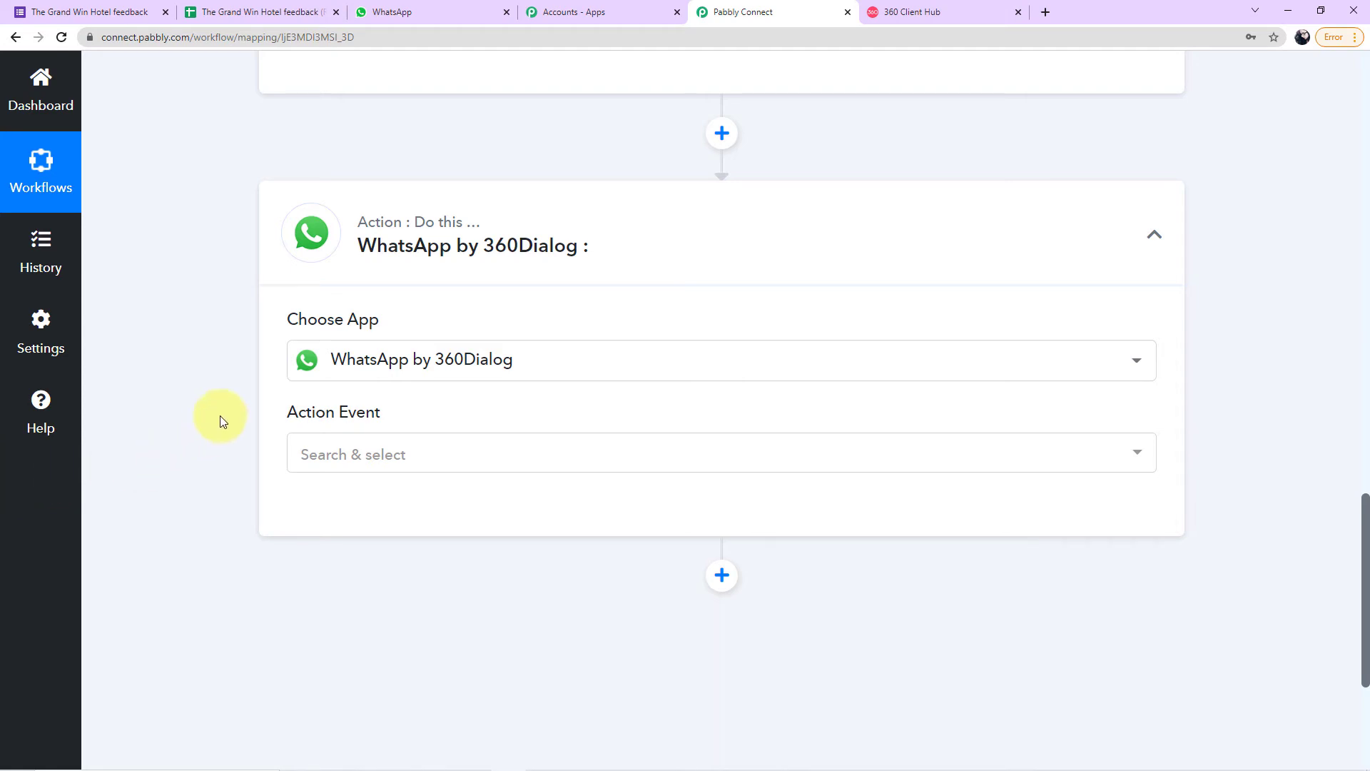
scroll(412, 425, "down", 2)
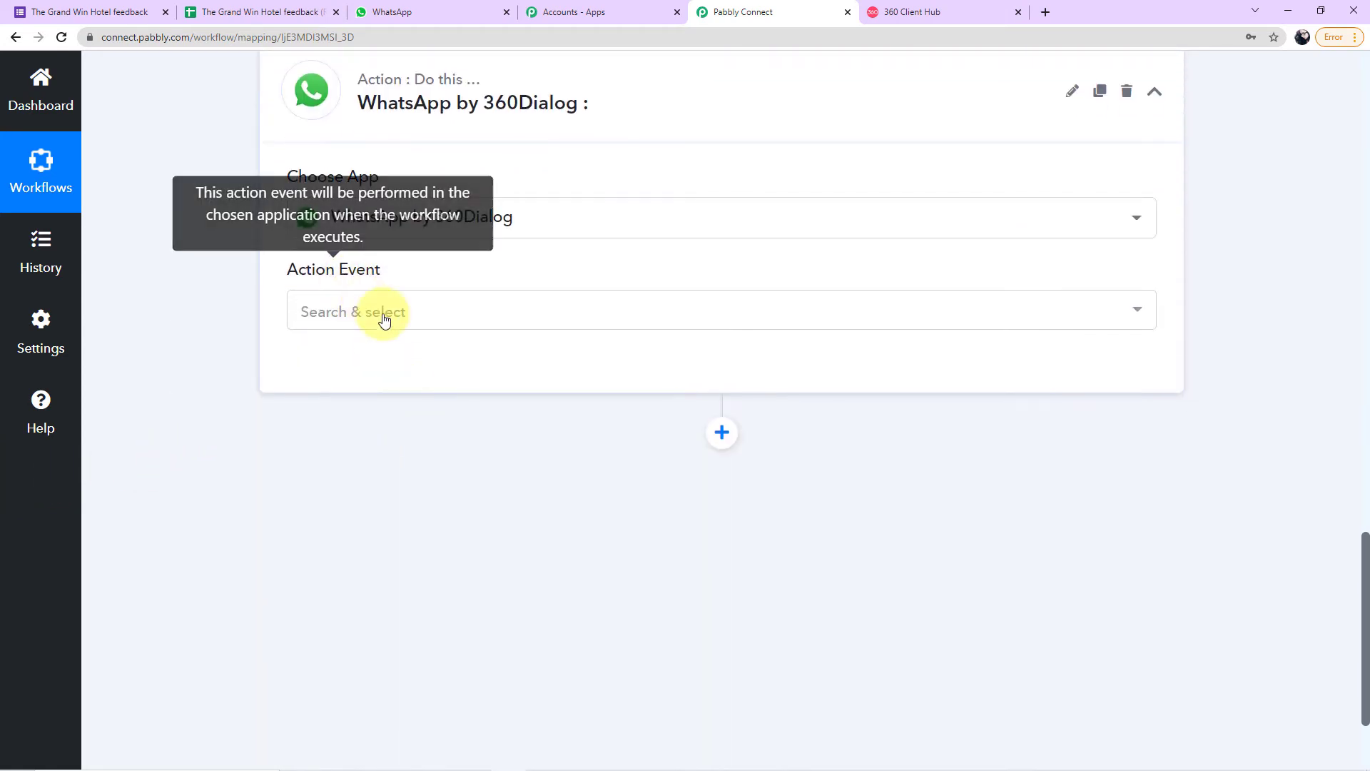
left_click(416, 312)
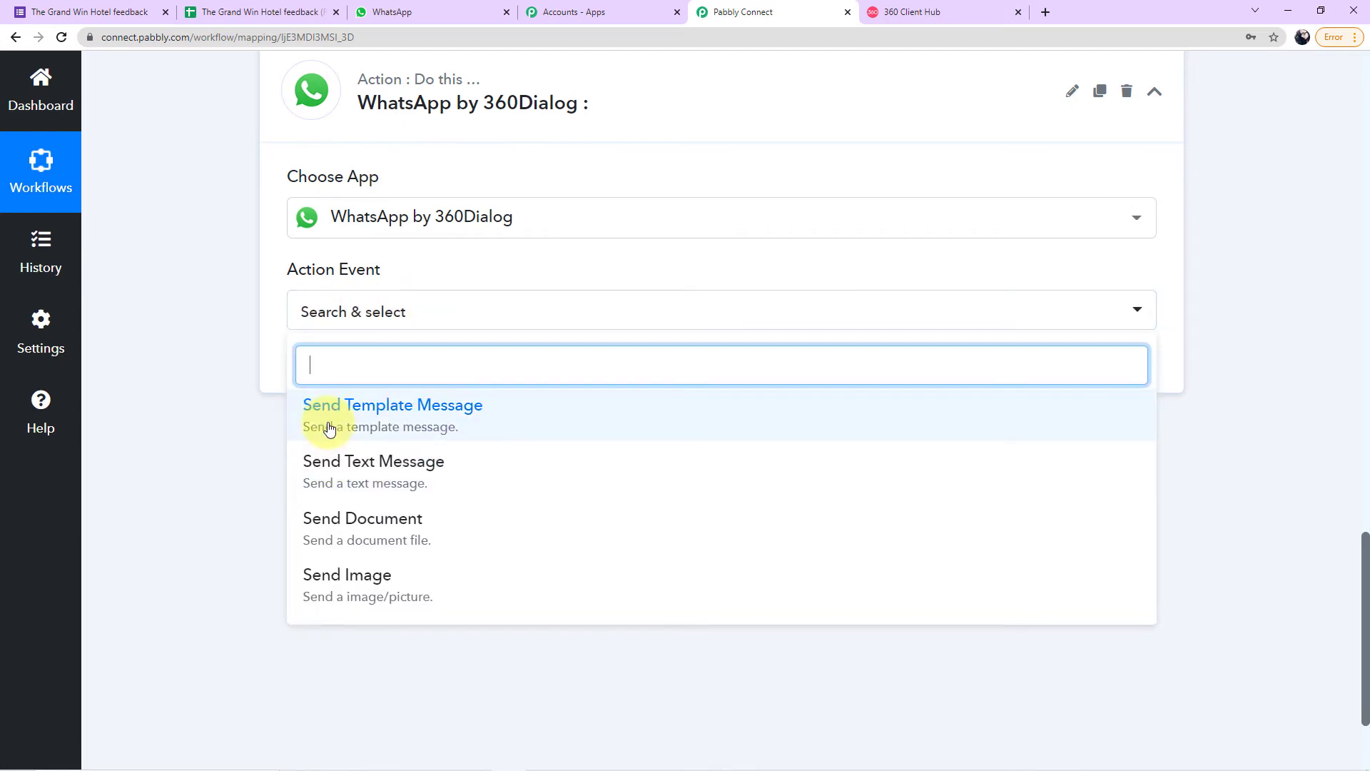
left_click(393, 413)
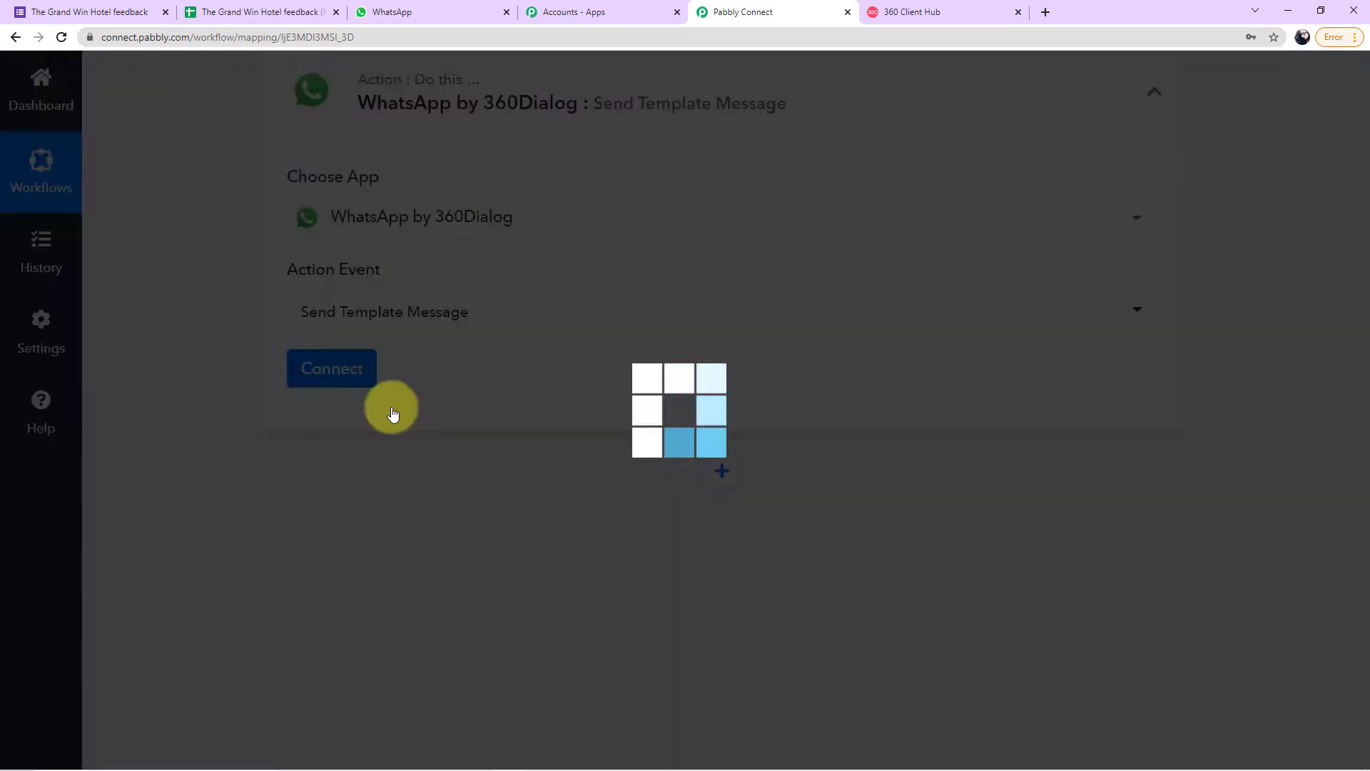
- Start adding a new connection for the 360Dialog action and check the WhatsApp Accounts page in 360 Client Hub for API key generation
left_click(316, 376)
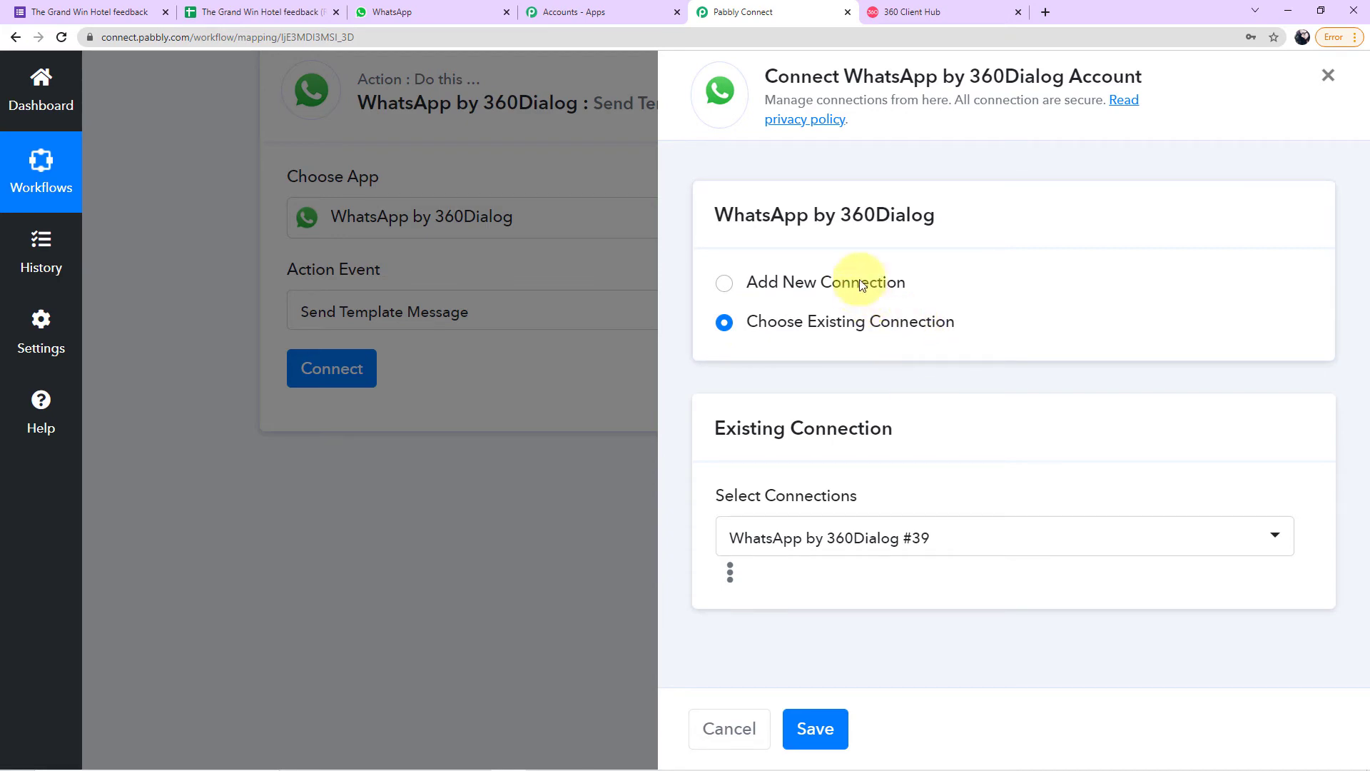
left_click(725, 284)
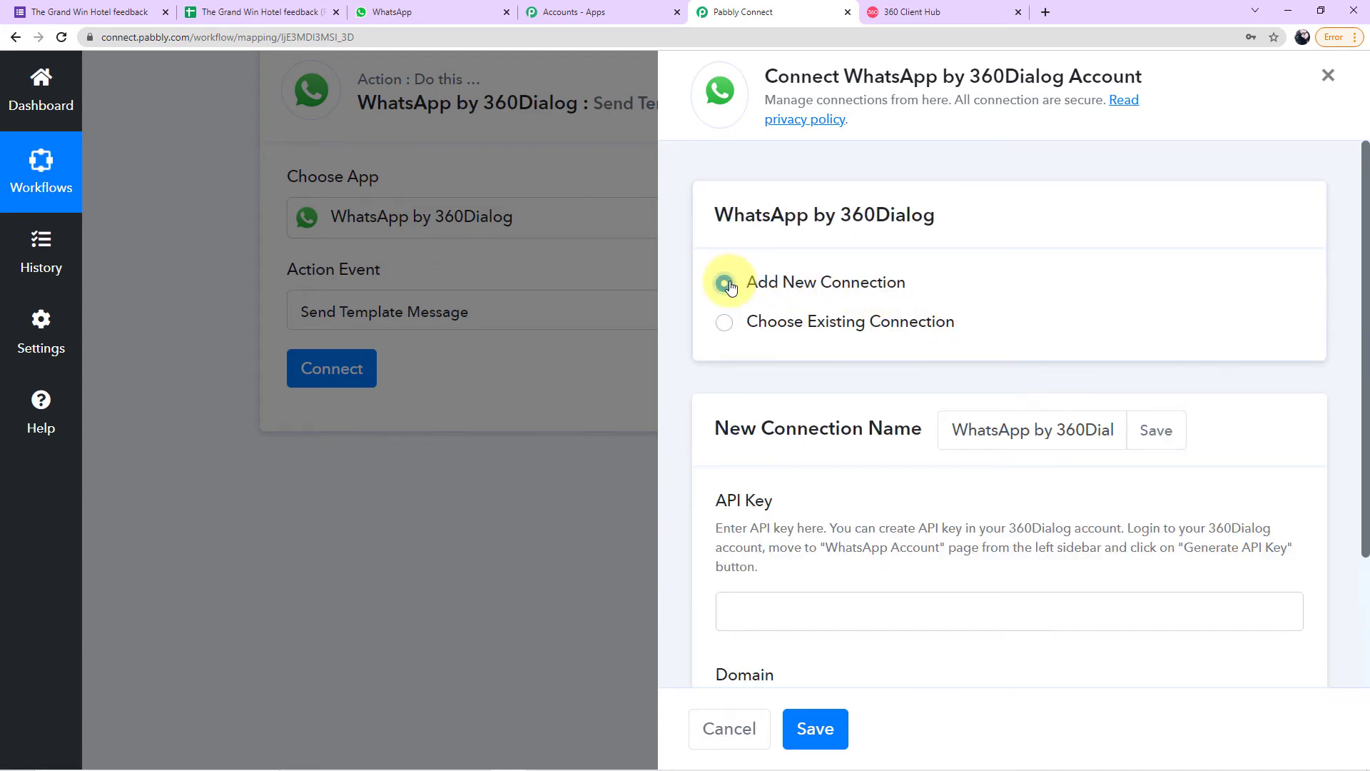
scroll(729, 286, "down", 3)
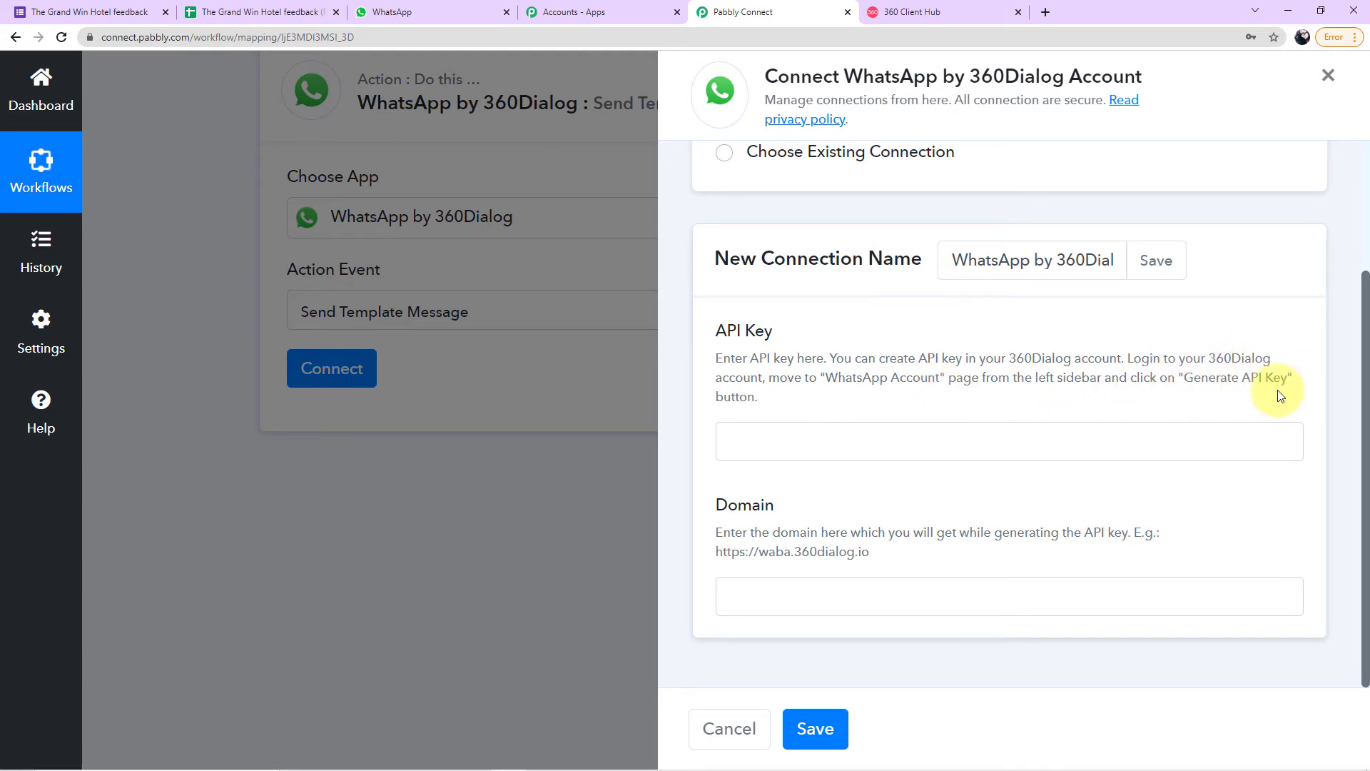
left_click(932, 9)
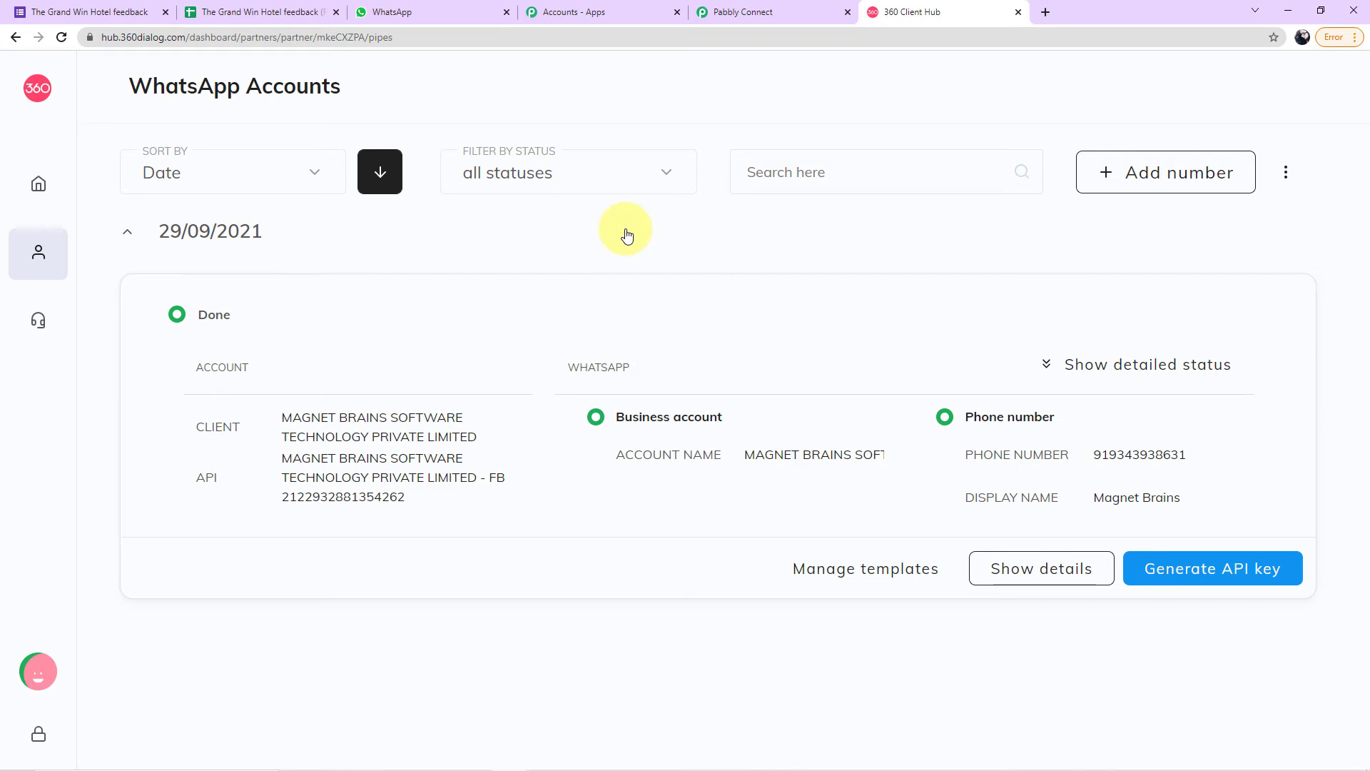
left_click(118, 269)
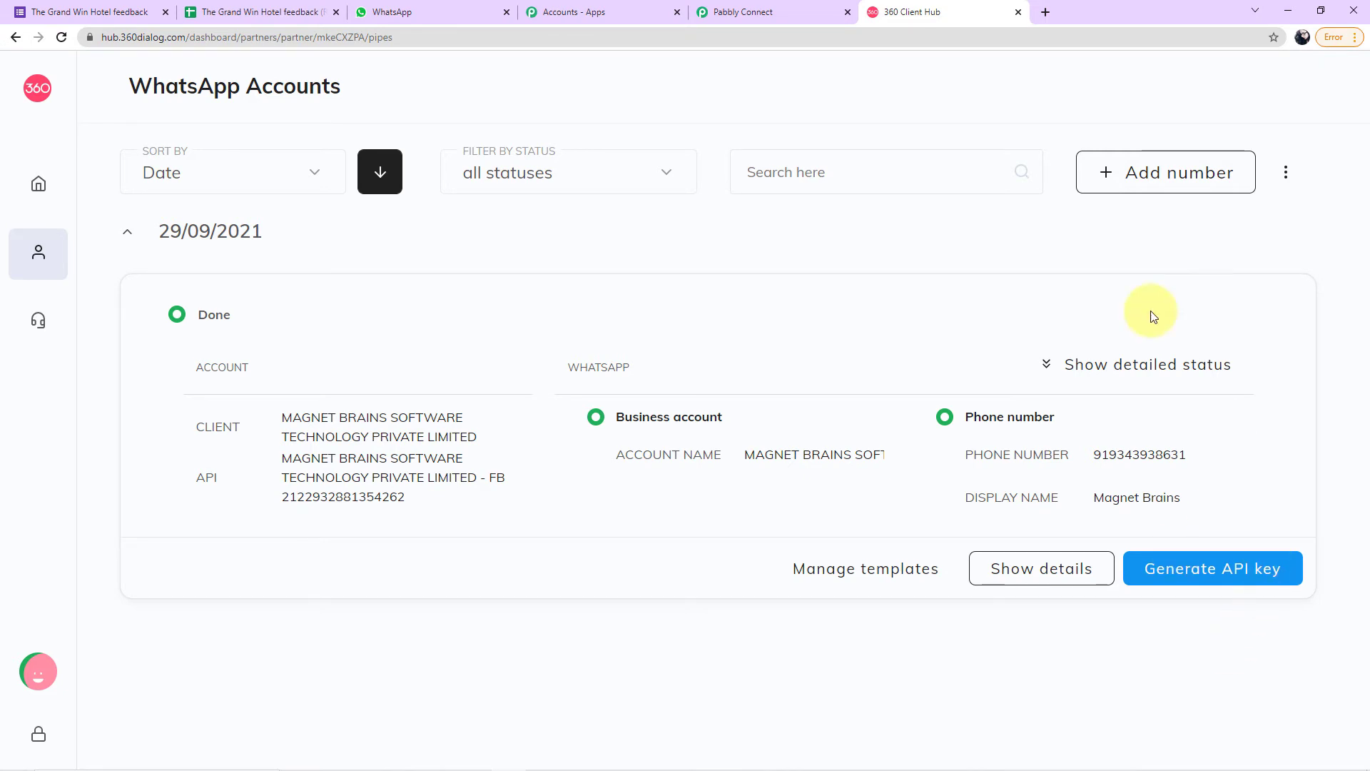
- Review the new connection's API Key and Domain fields in Pabbly Connect, including the example domain, and recheck the 360 Client Hub account page
left_click(803, 22)
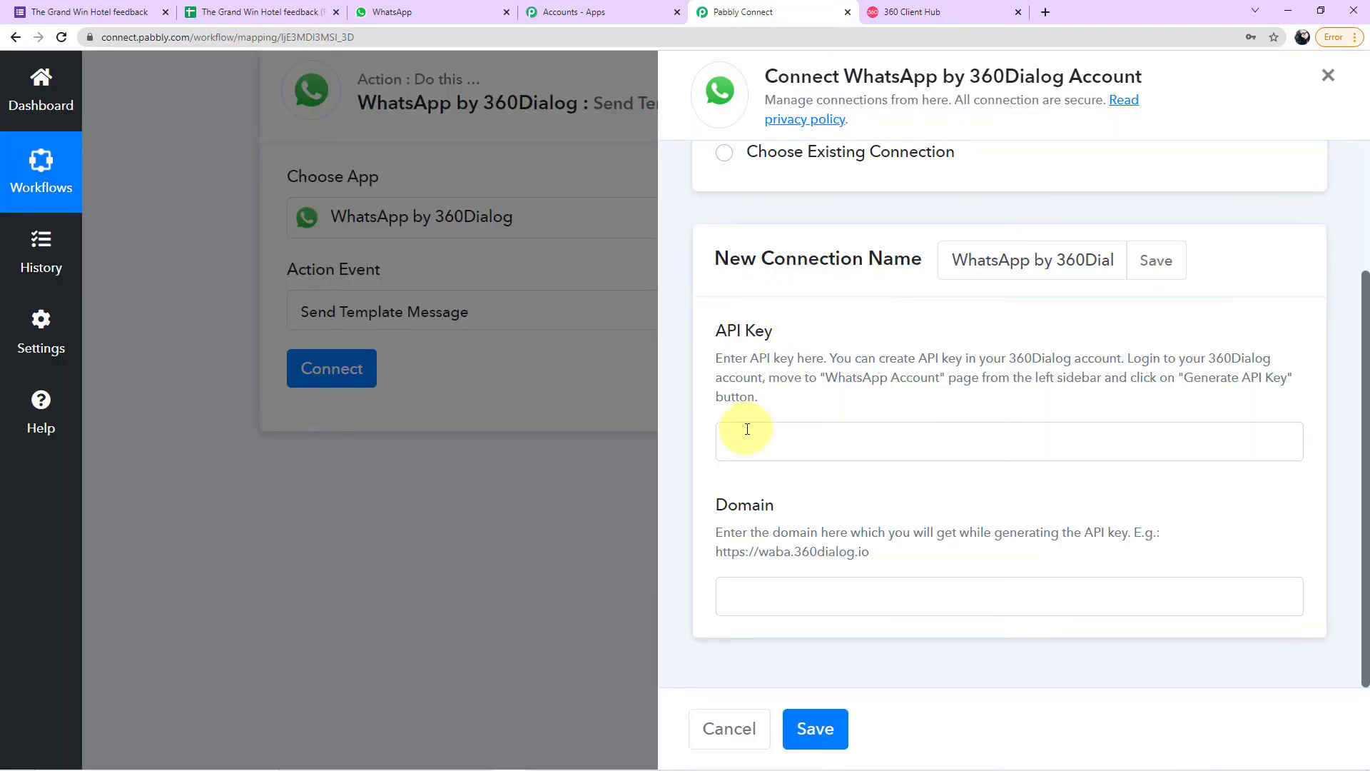
right_click(756, 447)
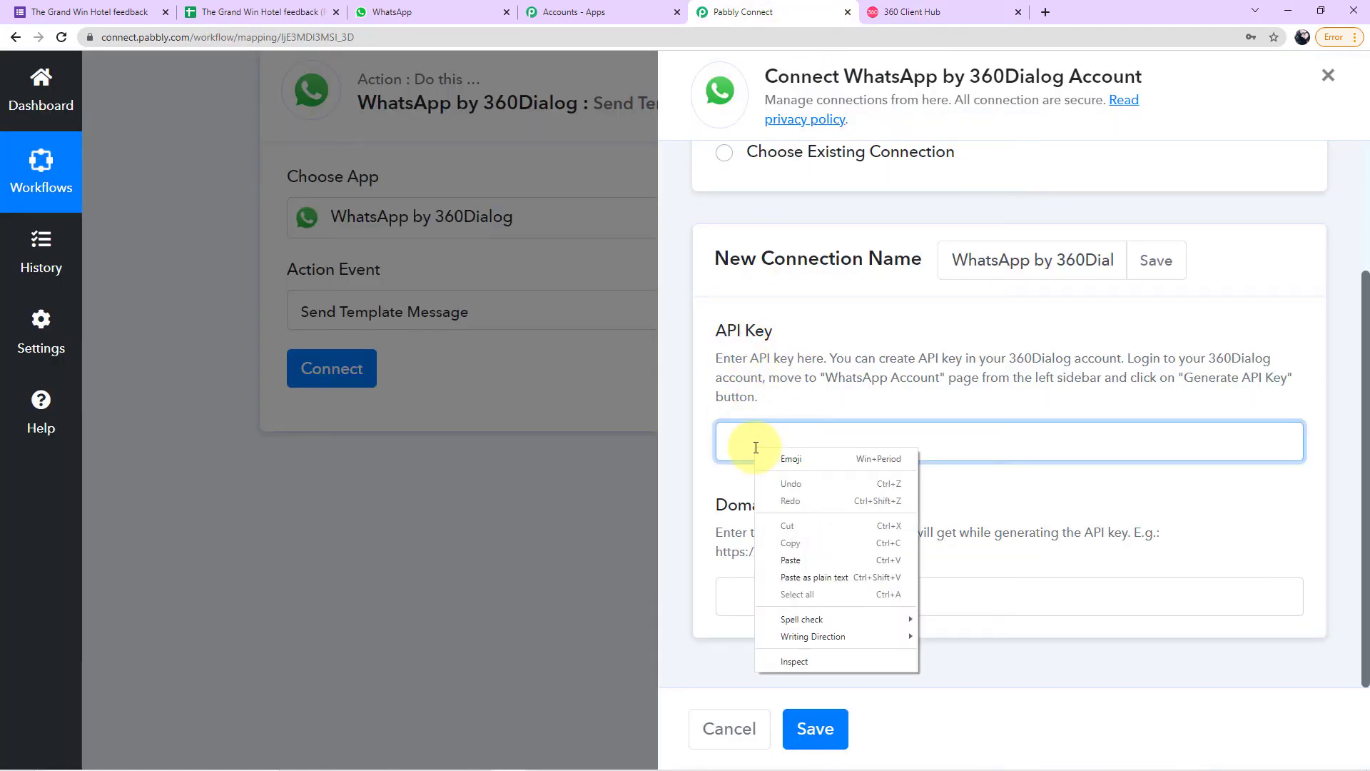
left_click(957, 495)
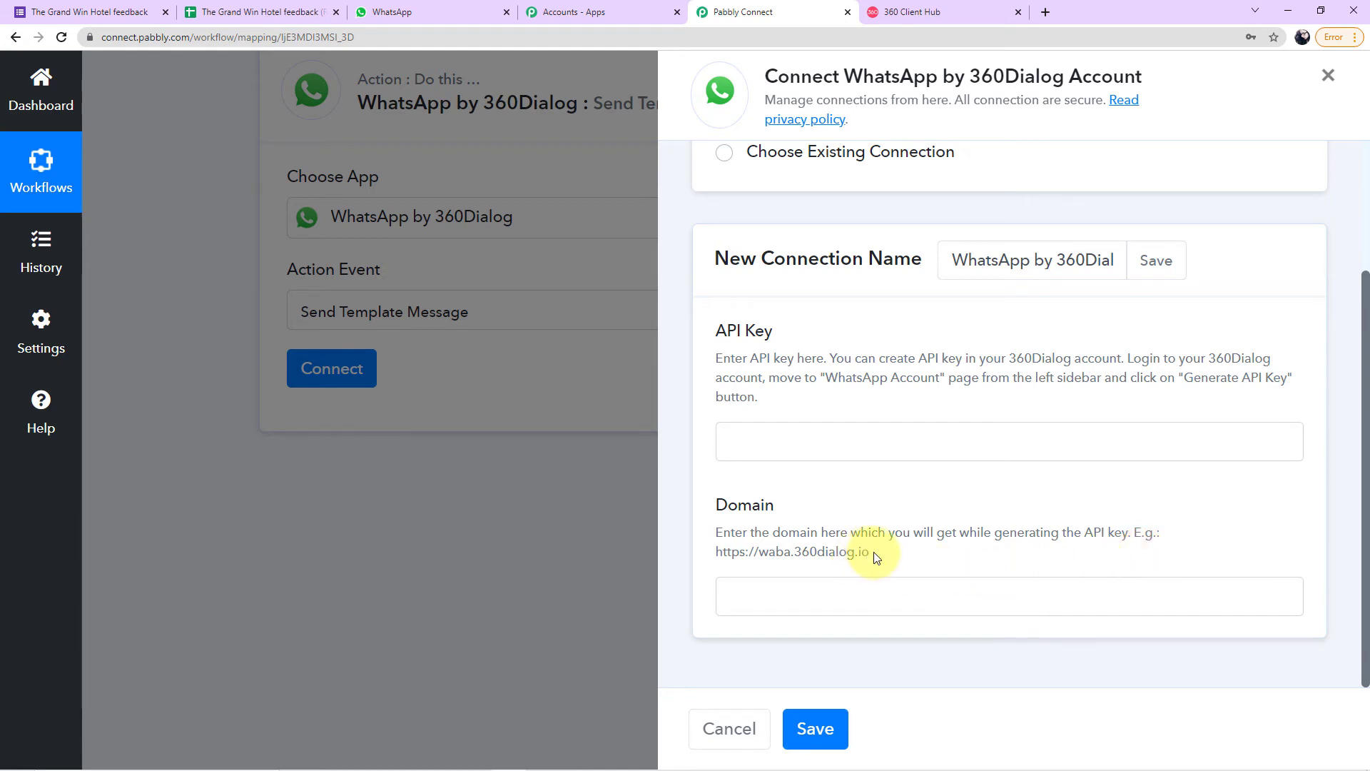
left_click_drag(871, 551, 714, 553)
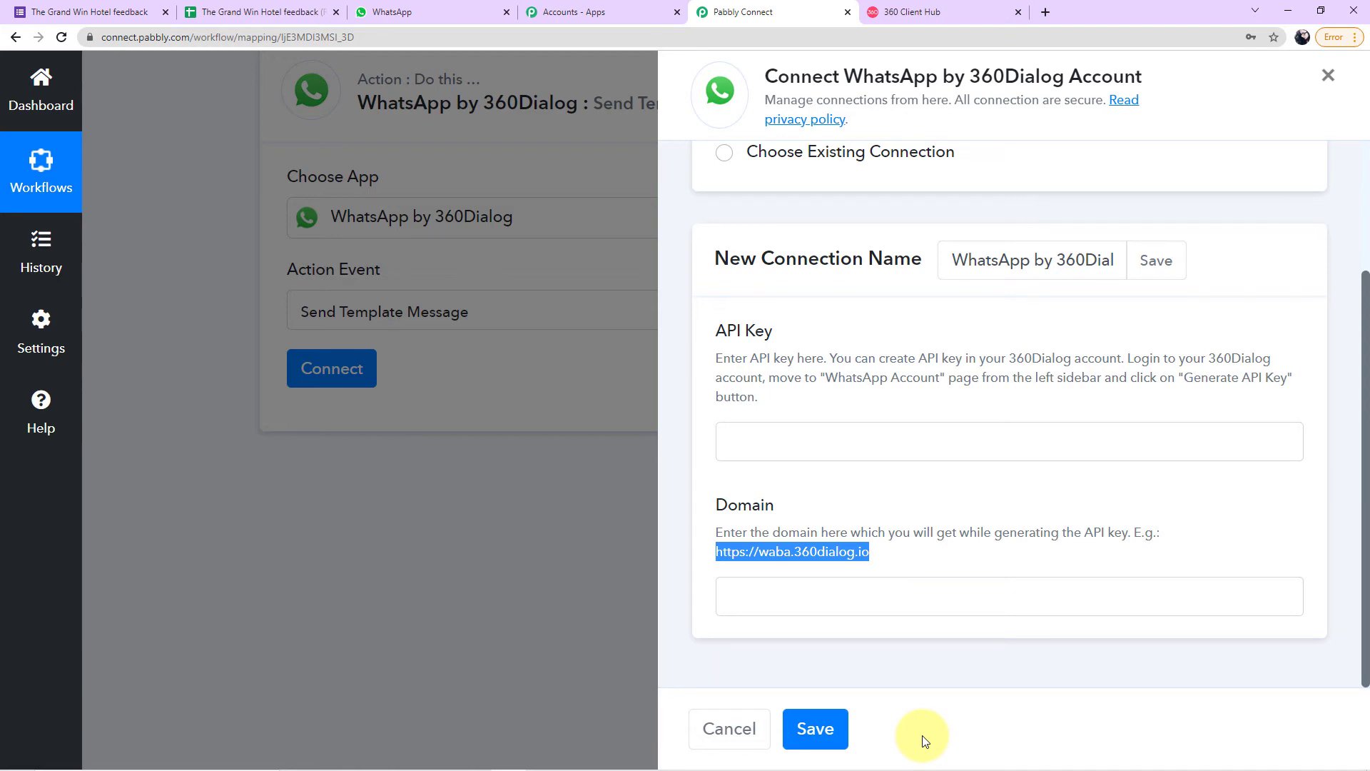
left_click(916, 20)
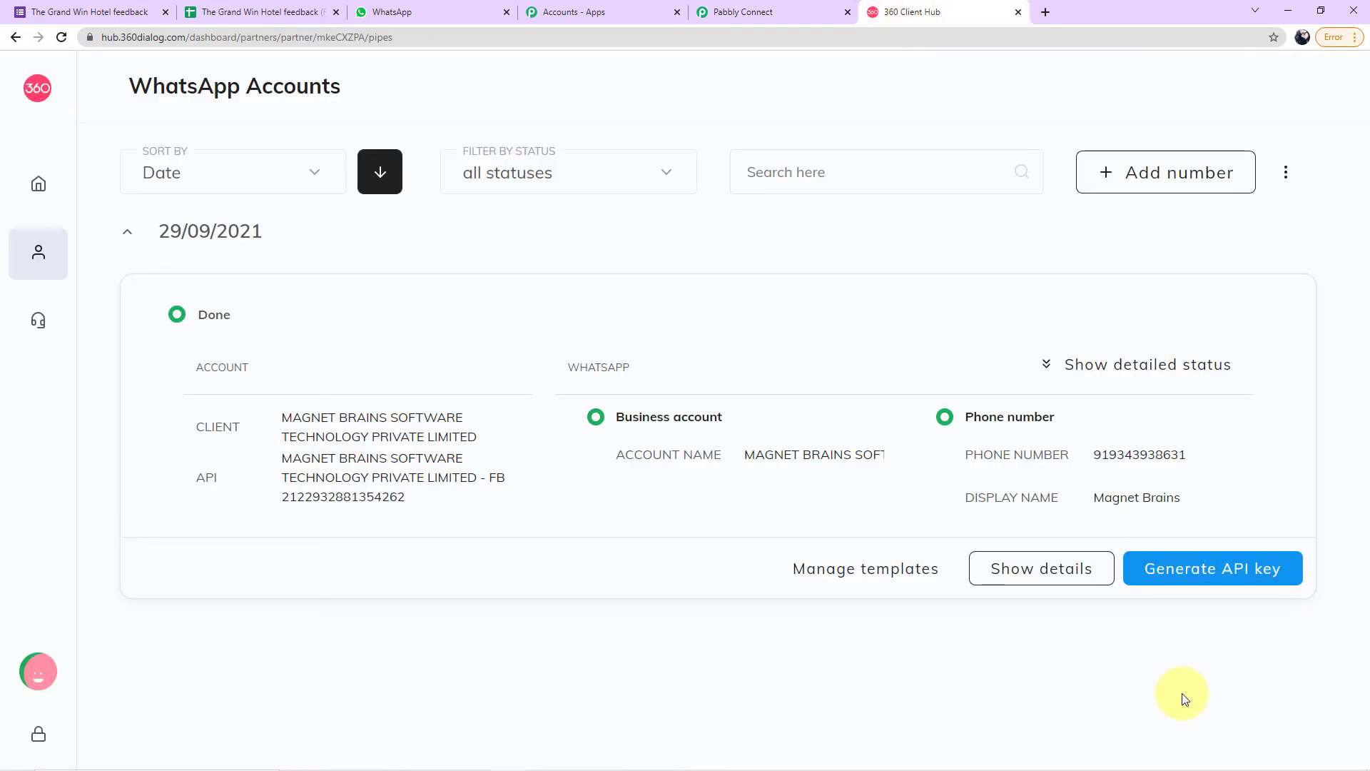
- Switch back to Pabbly Connect and connect the action with the existing connection WhatsApp by 360Dialog #39
left_click(764, 3)
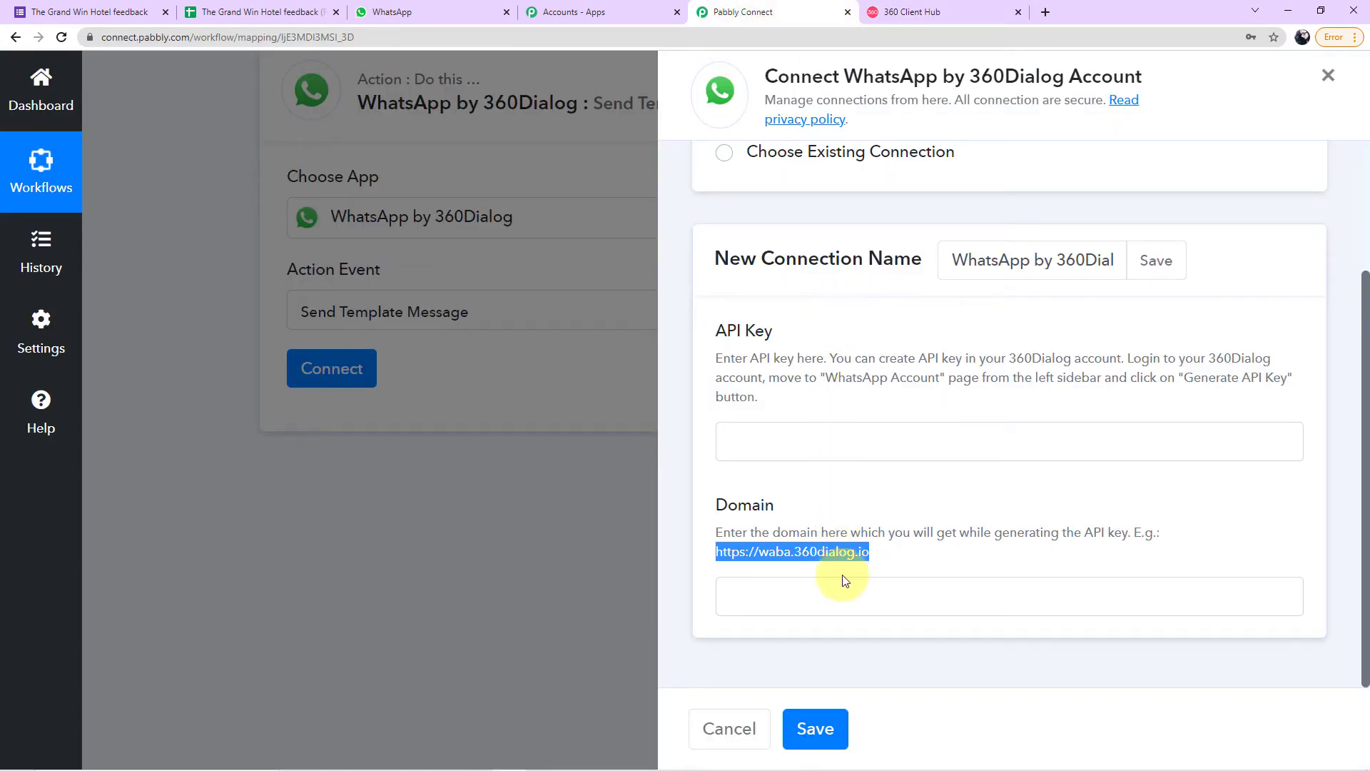
scroll(853, 557, "up", 2)
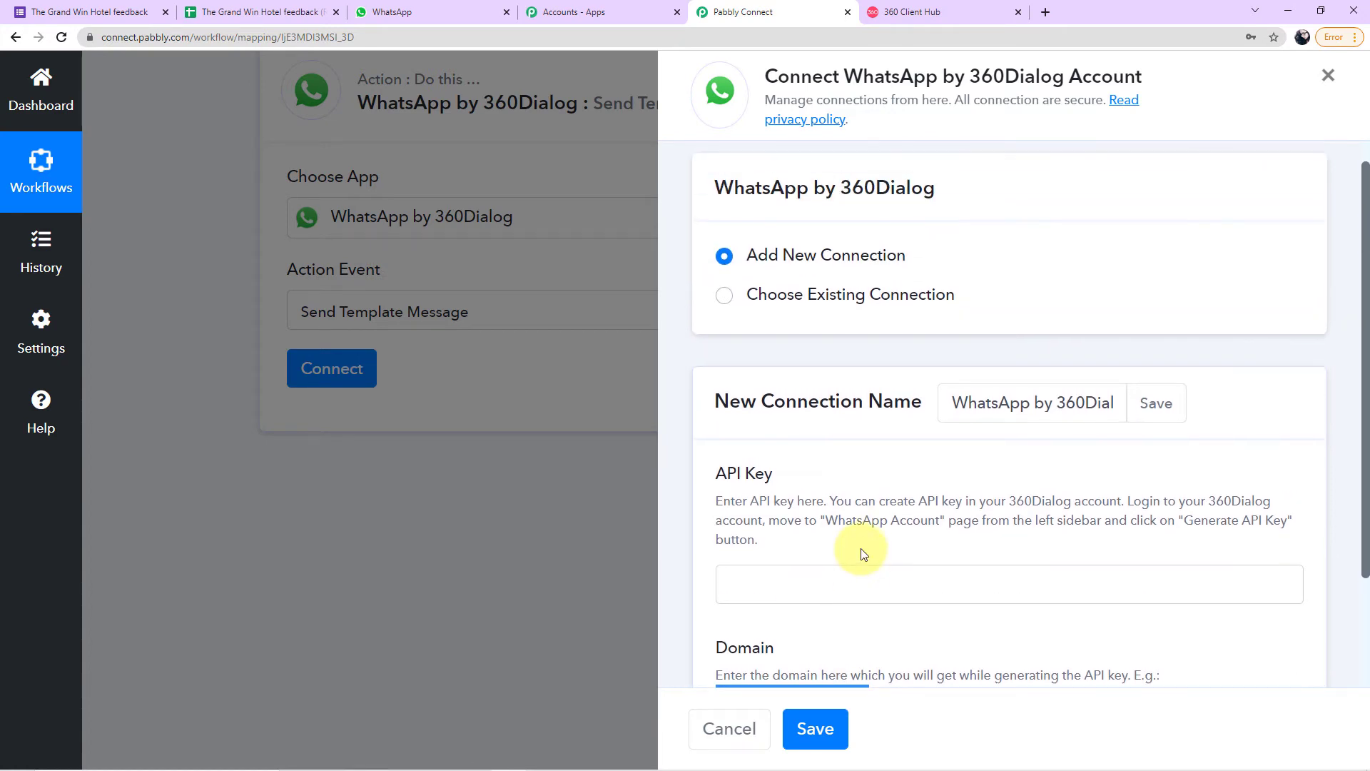
left_click(724, 294)
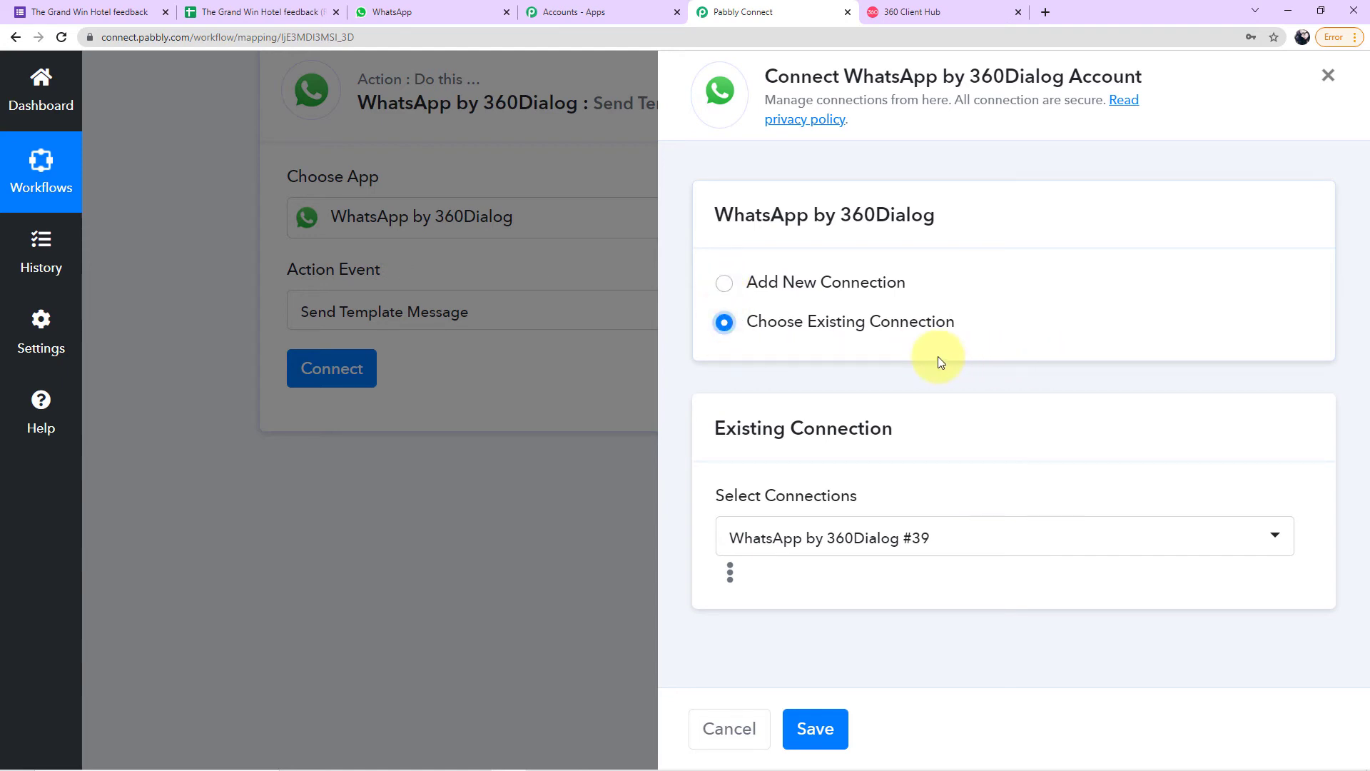
left_click(813, 728)
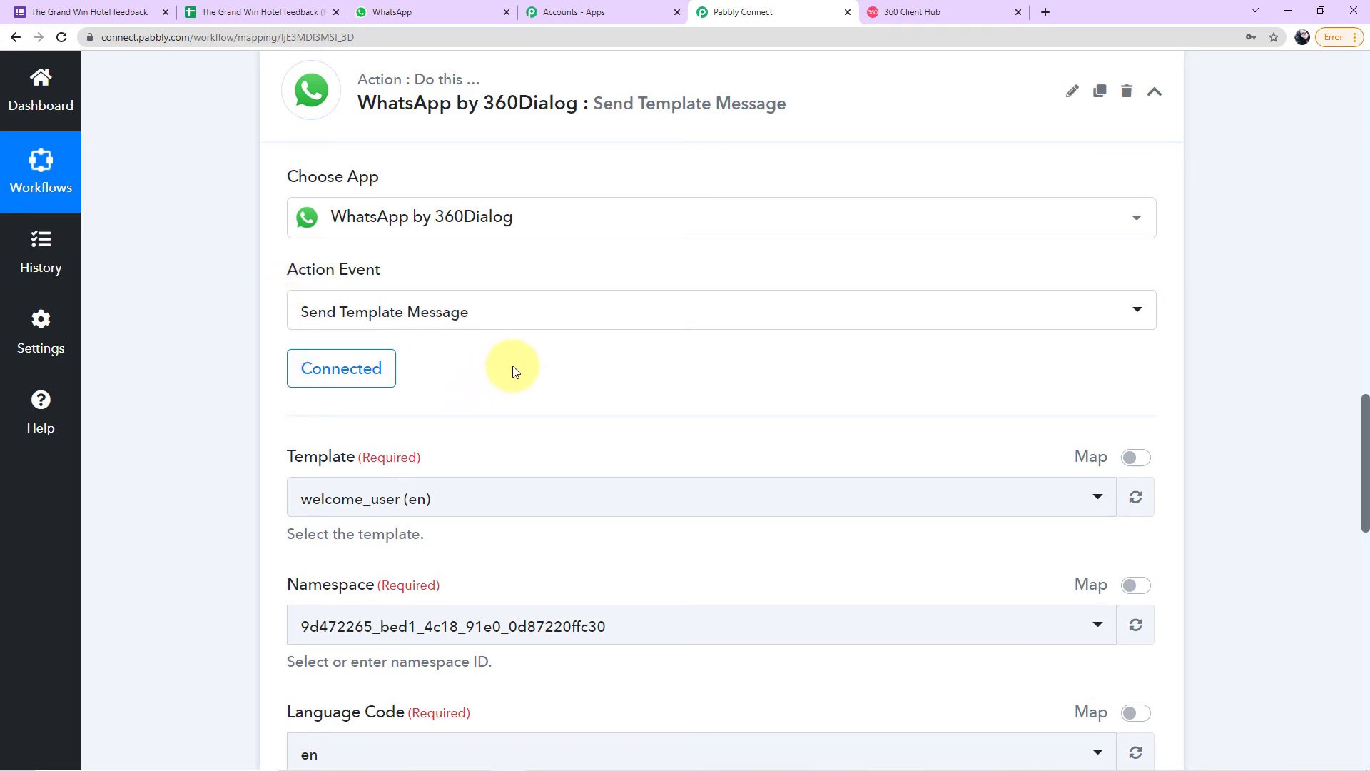
- Review the action's required fields, switch to 360 Client Hub, and preview the digi_id template in the WhatsApp account's template list
scroll(514, 371, "down", 1)
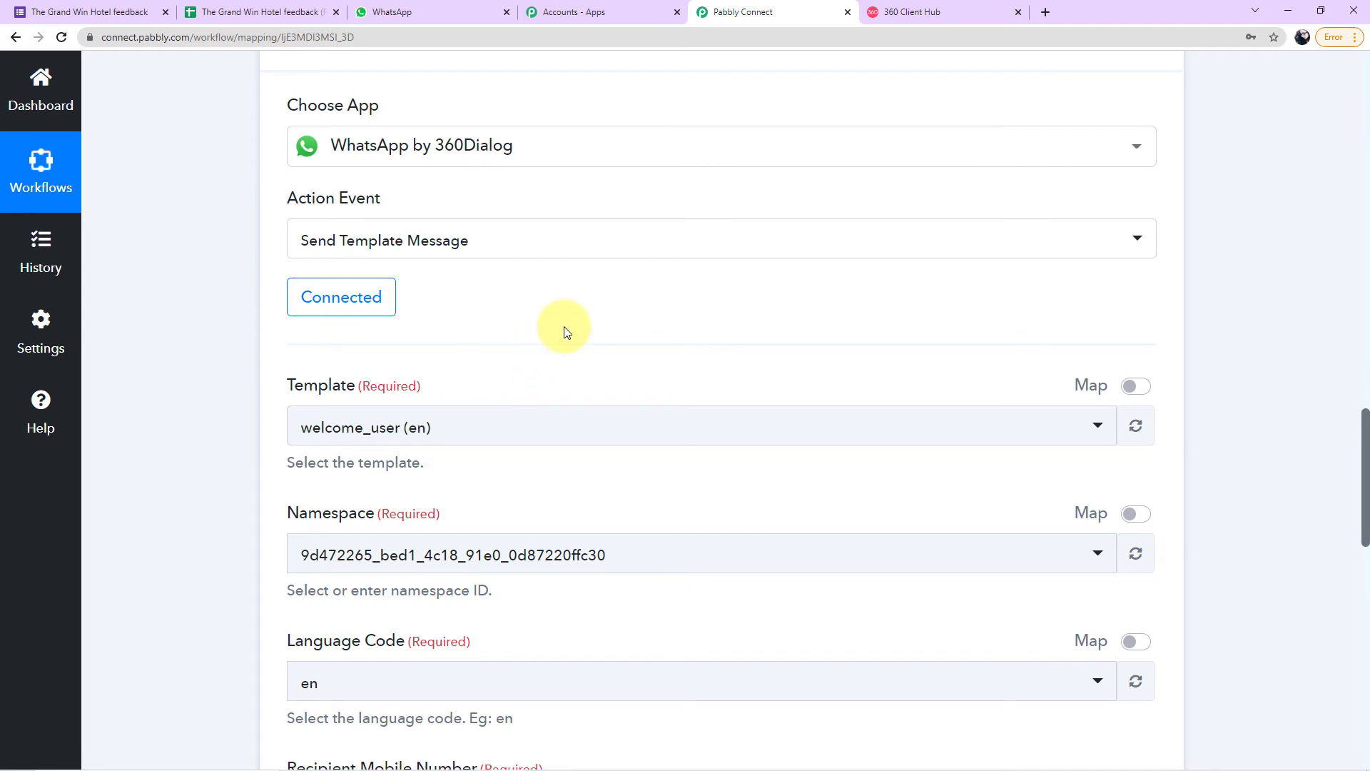
scroll(566, 332, "down", 2)
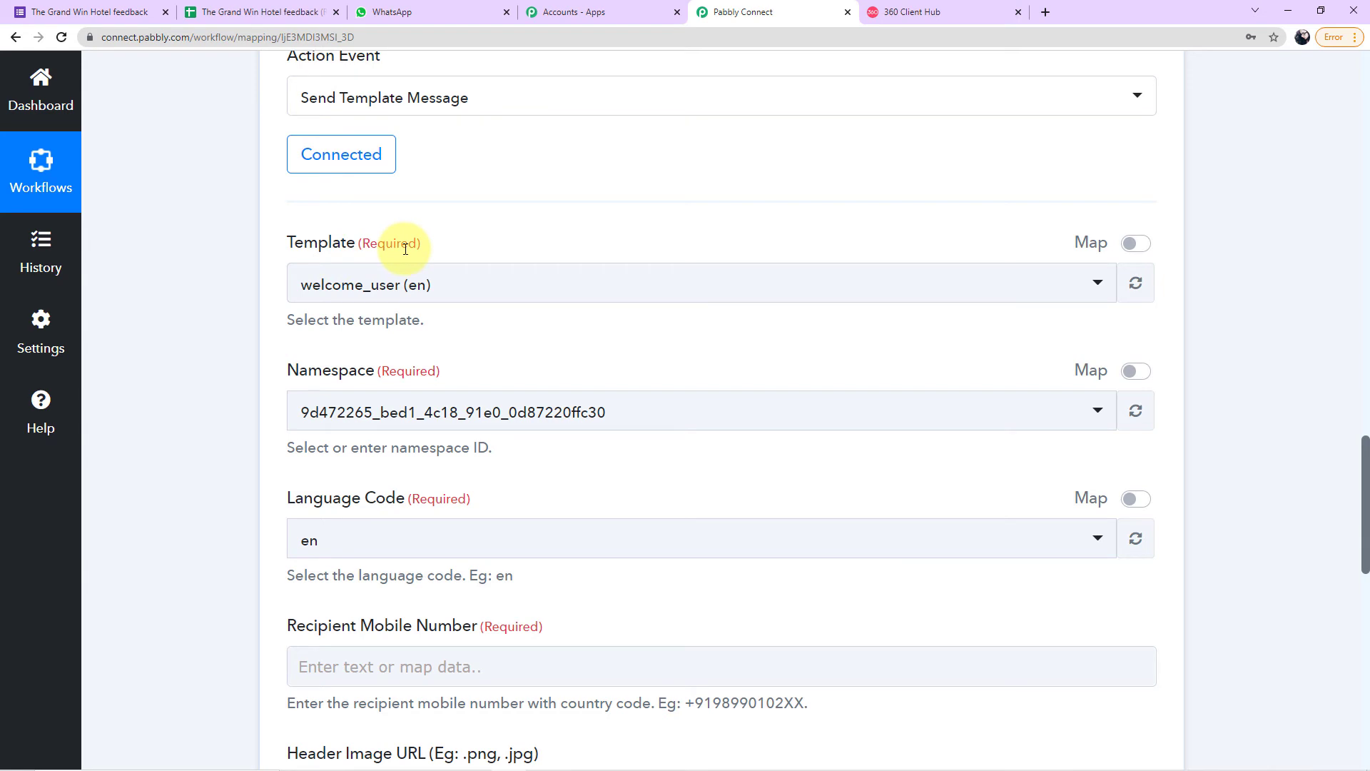
left_click(935, 20)
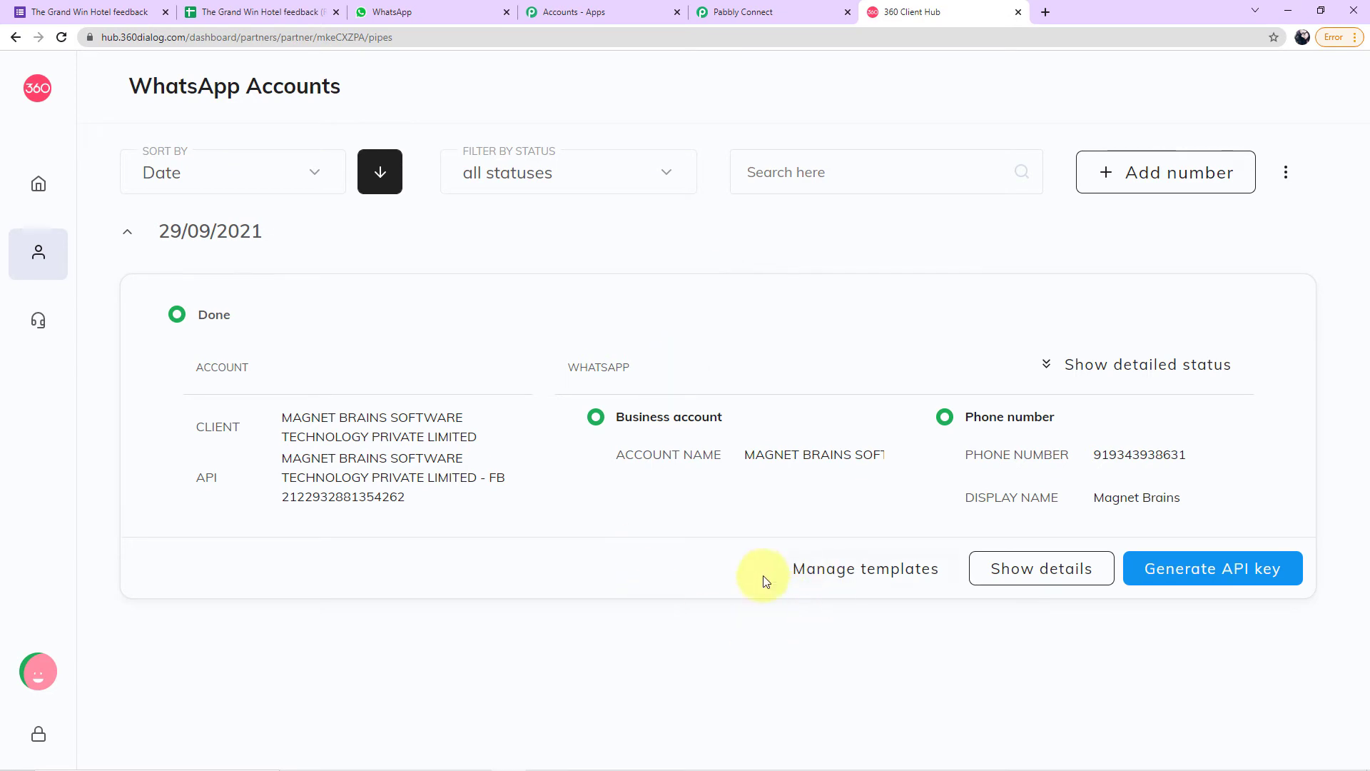
left_click(866, 582)
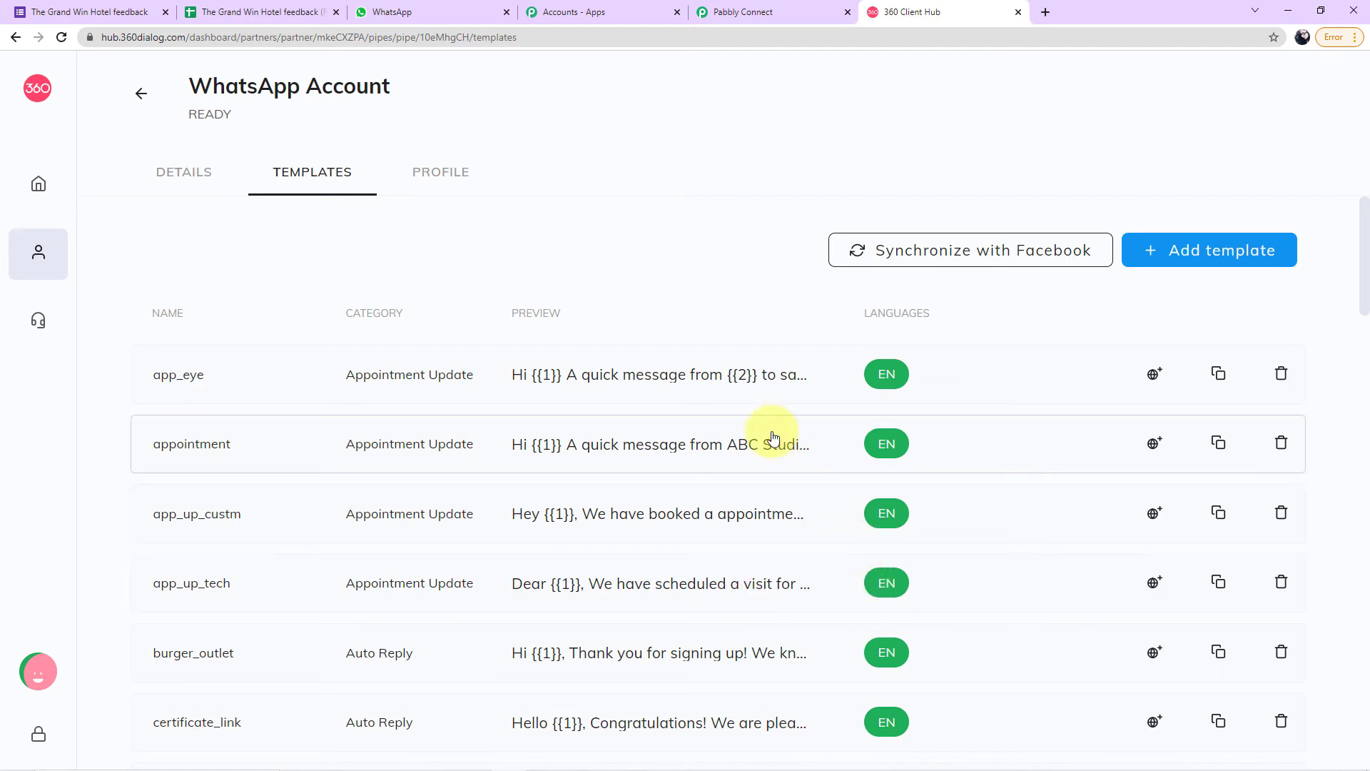
scroll(762, 431, "down", 1)
scroll(762, 431, "down", 5)
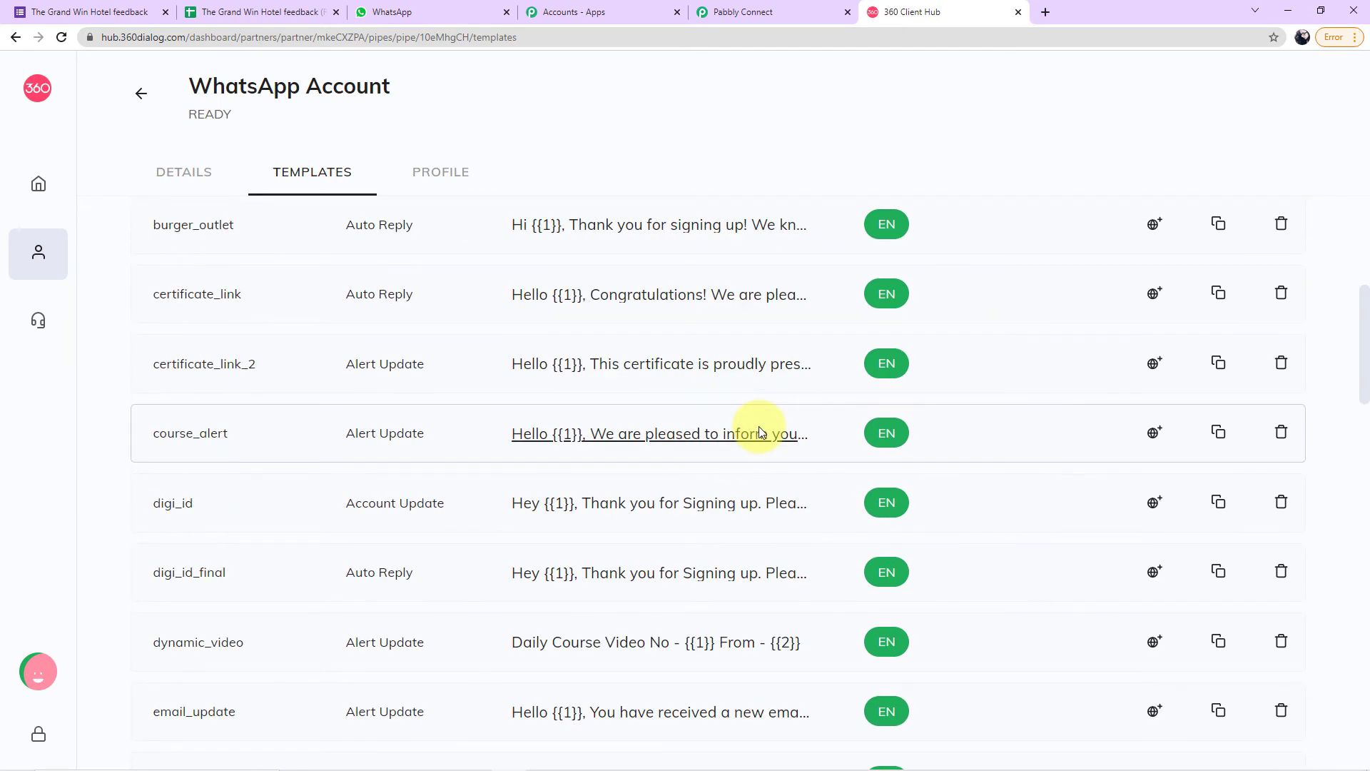
left_click(723, 503)
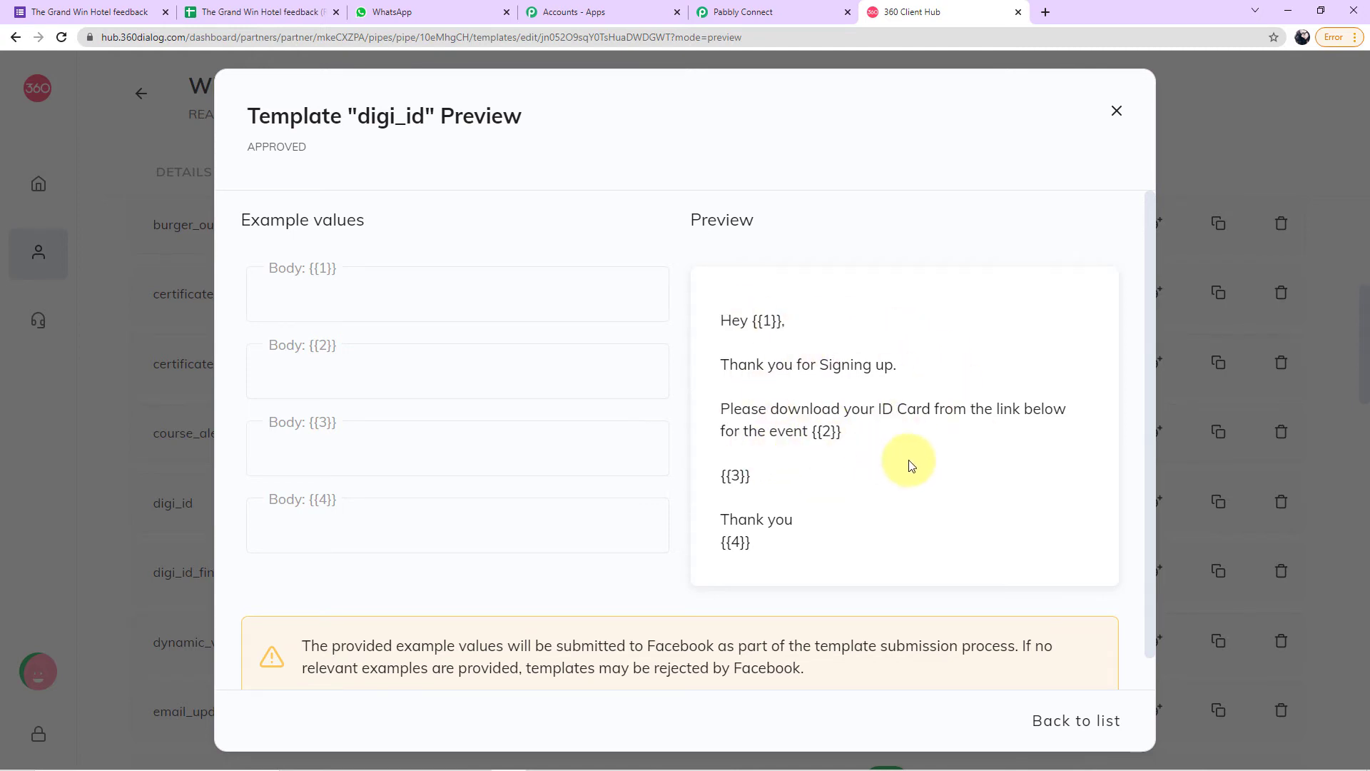
left_click(1117, 112)
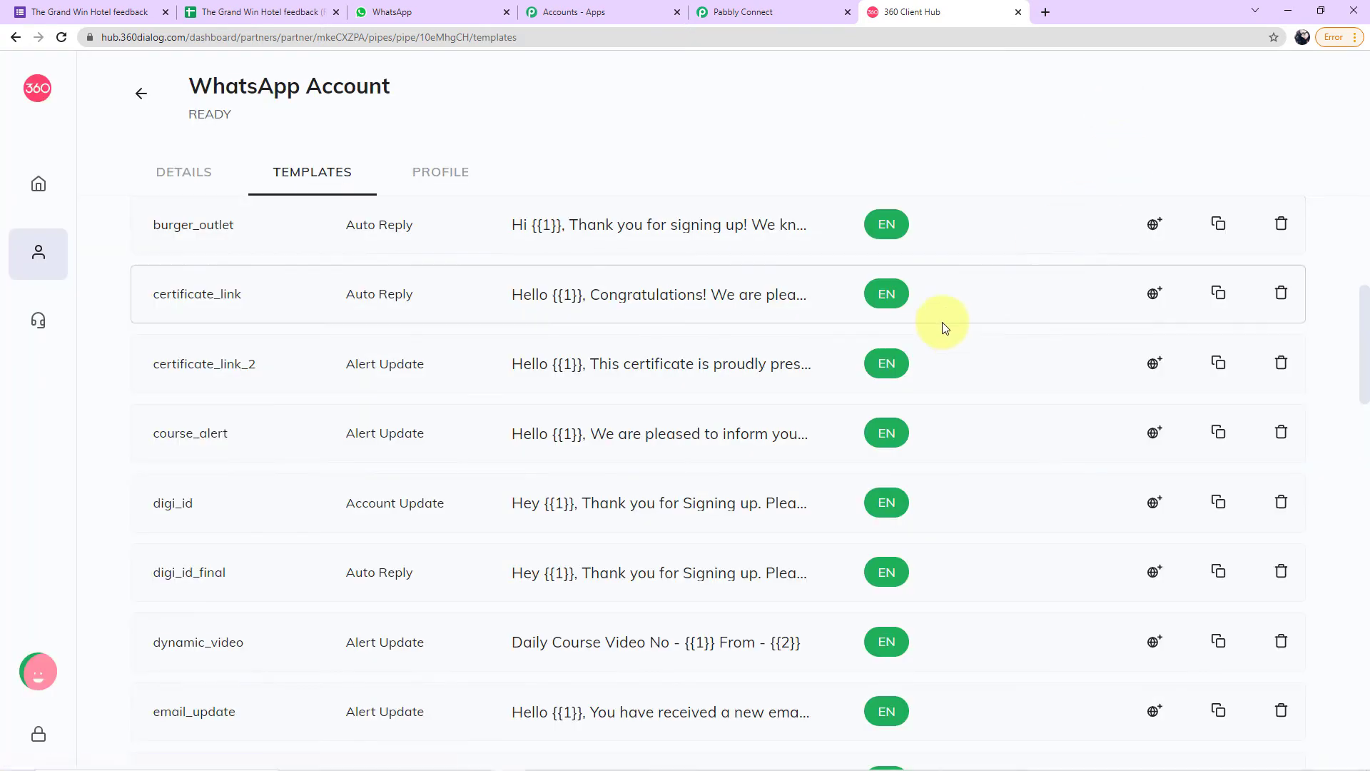
- Open a blank new template form in 360 Client Hub and look through its category and language options
scroll(821, 421, "up", 3)
scroll(826, 424, "up", 3)
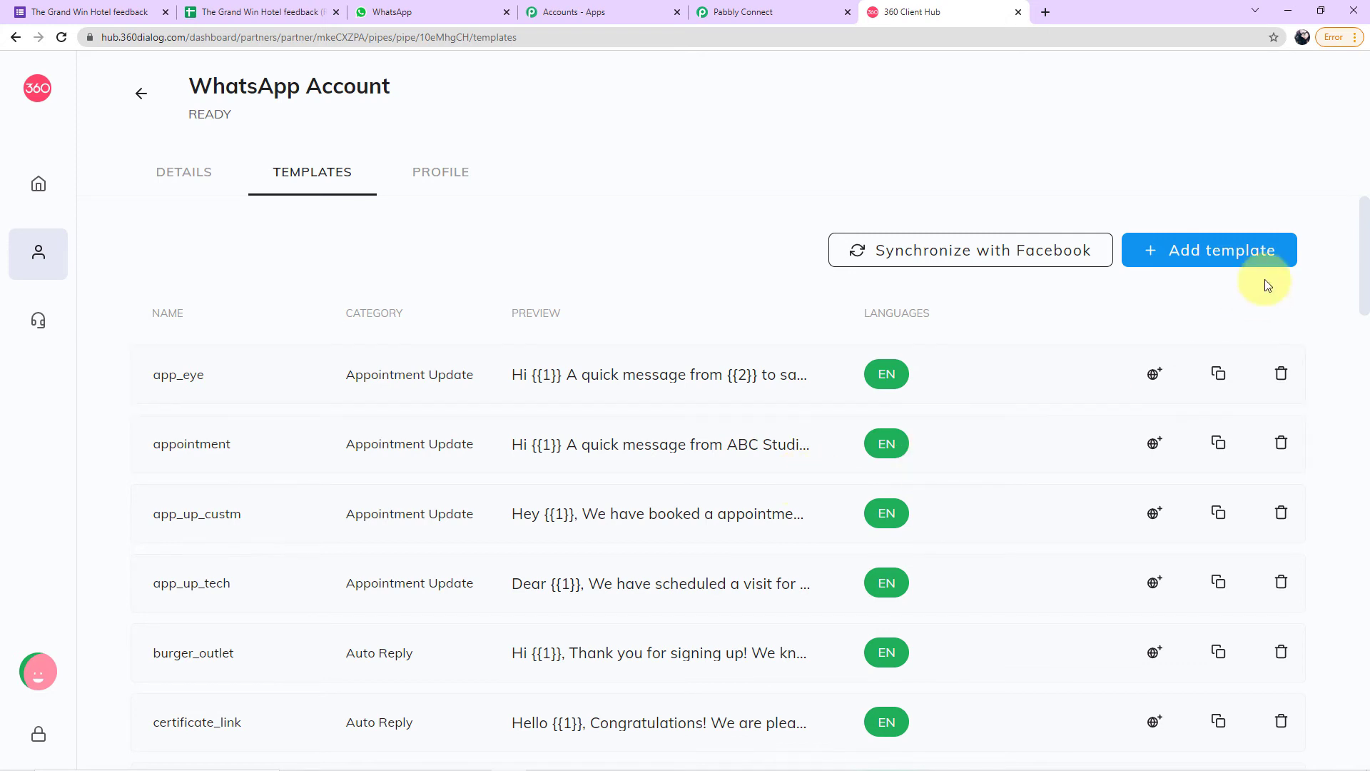
left_click(1165, 250)
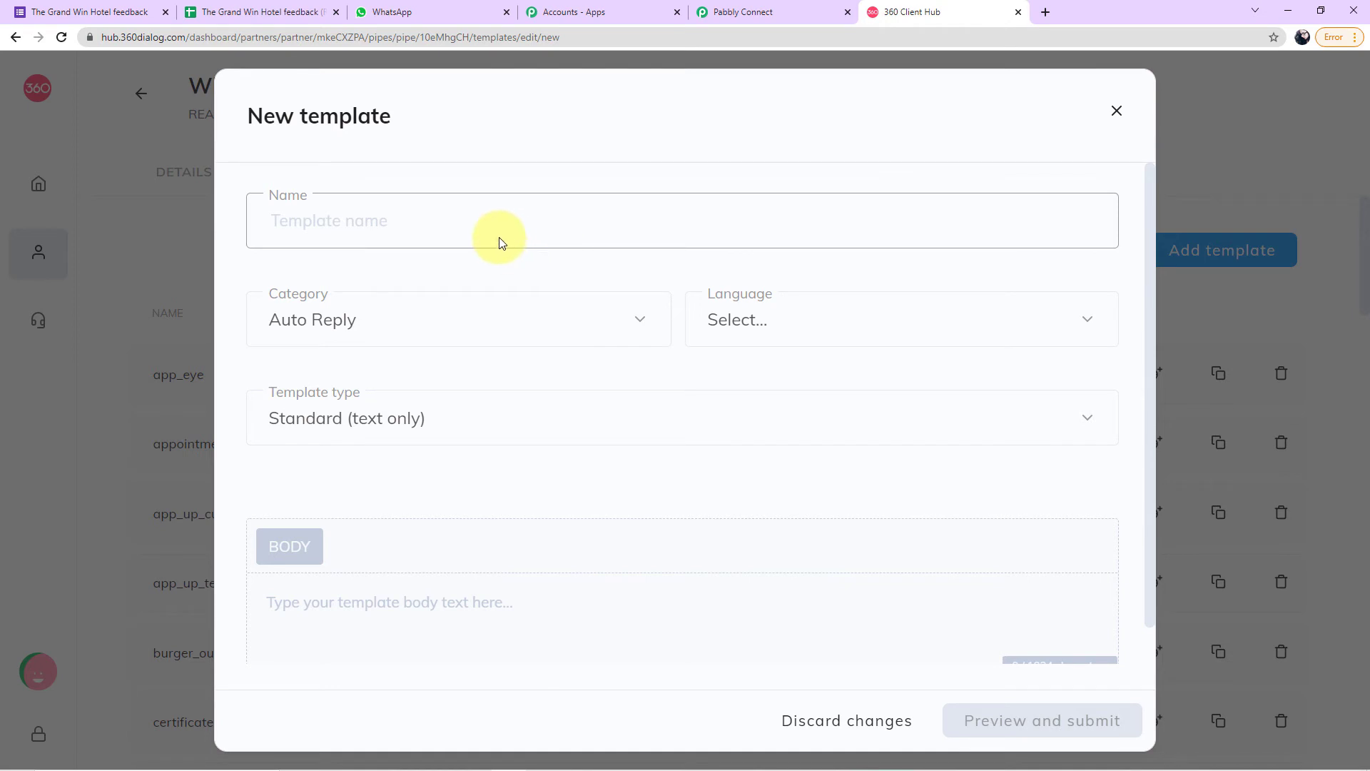
left_click(388, 318)
scroll(397, 514, "down", 2)
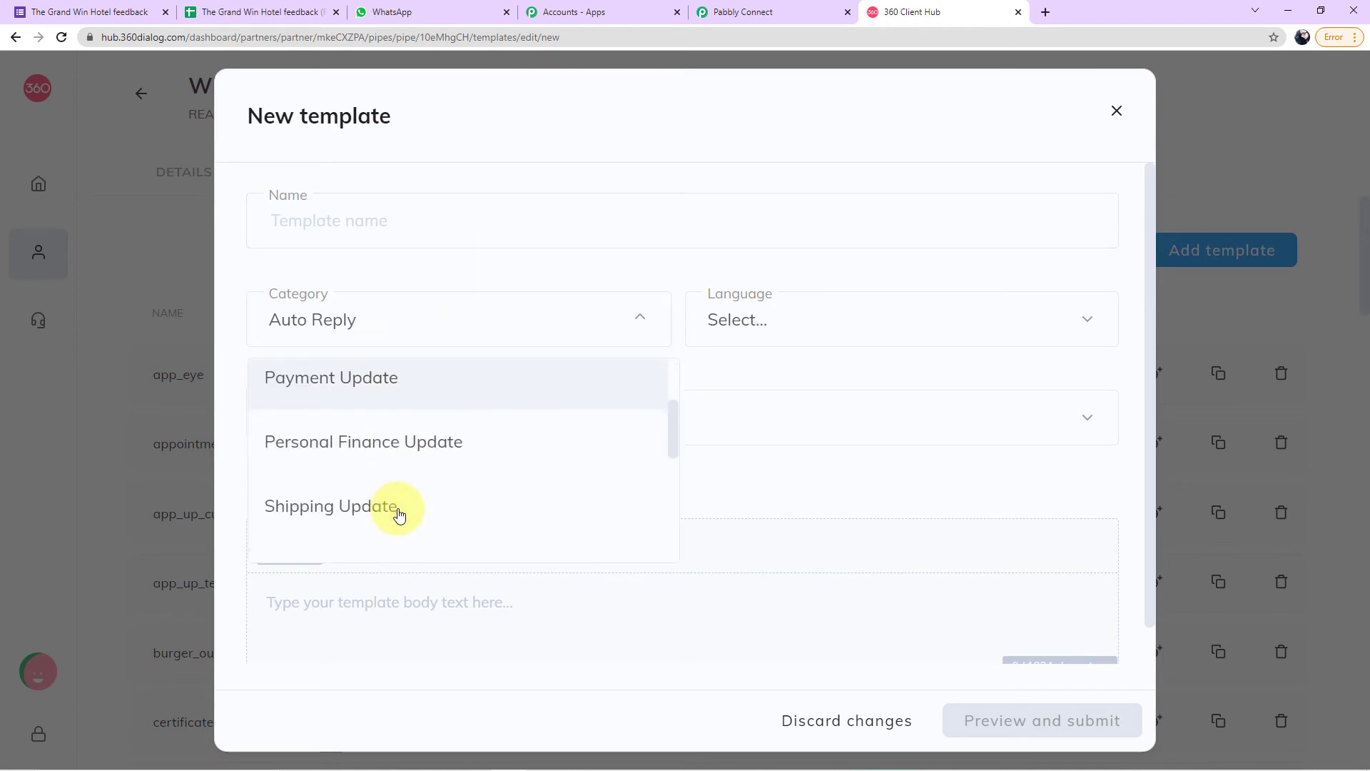
scroll(404, 511, "down", 3)
scroll(428, 496, "up", 1)
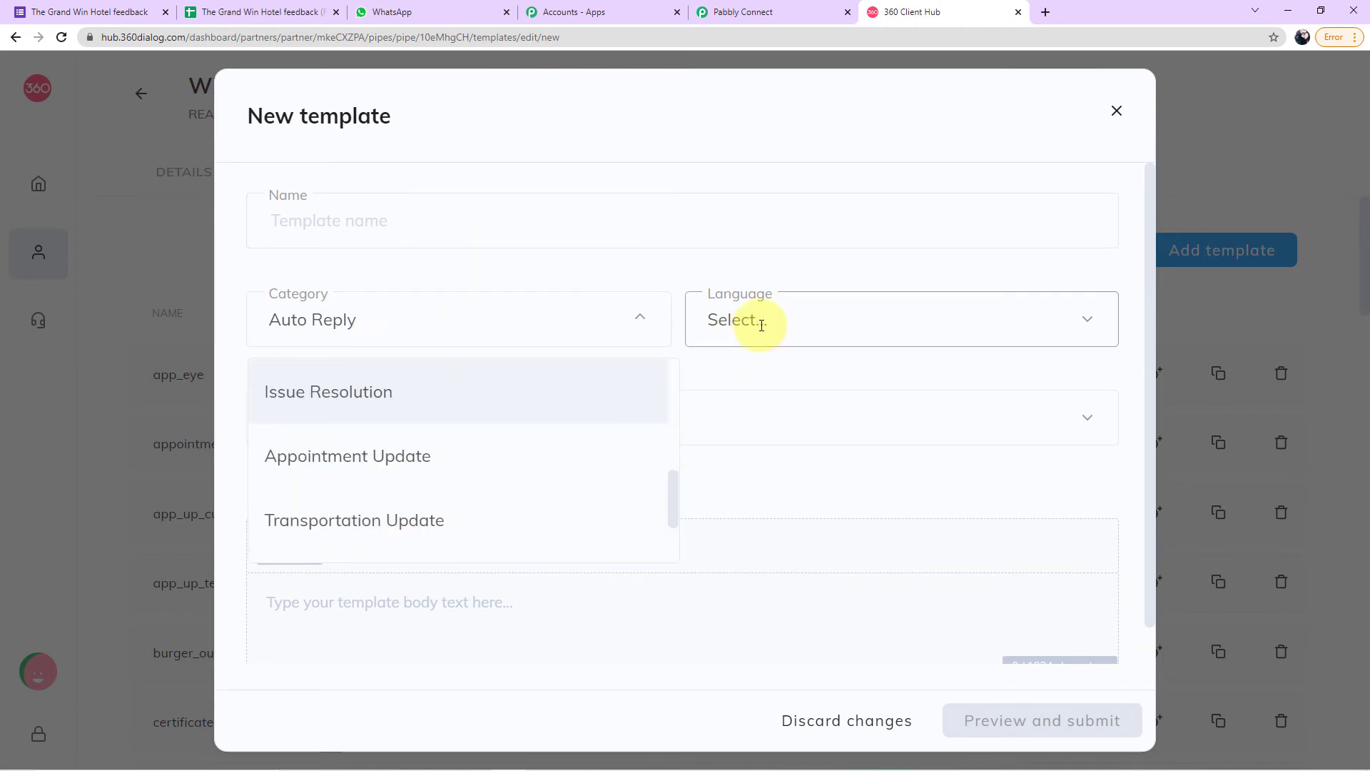
left_click(761, 326)
scroll(770, 397, "down", 1)
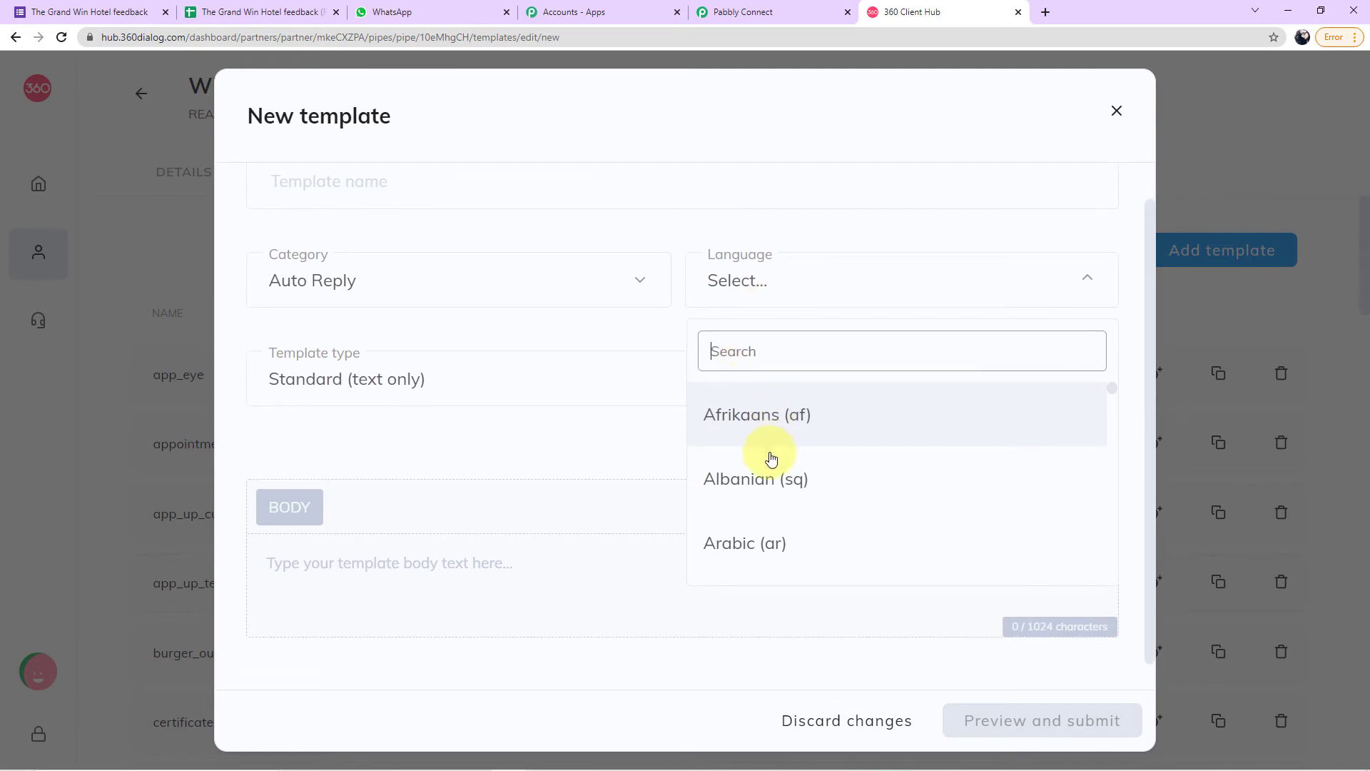
scroll(771, 456, "down", 5)
scroll(770, 452, "down", 1)
- Check the new template form's template type options and body field, and close the form without submitting it
left_click(474, 361)
left_click(488, 411)
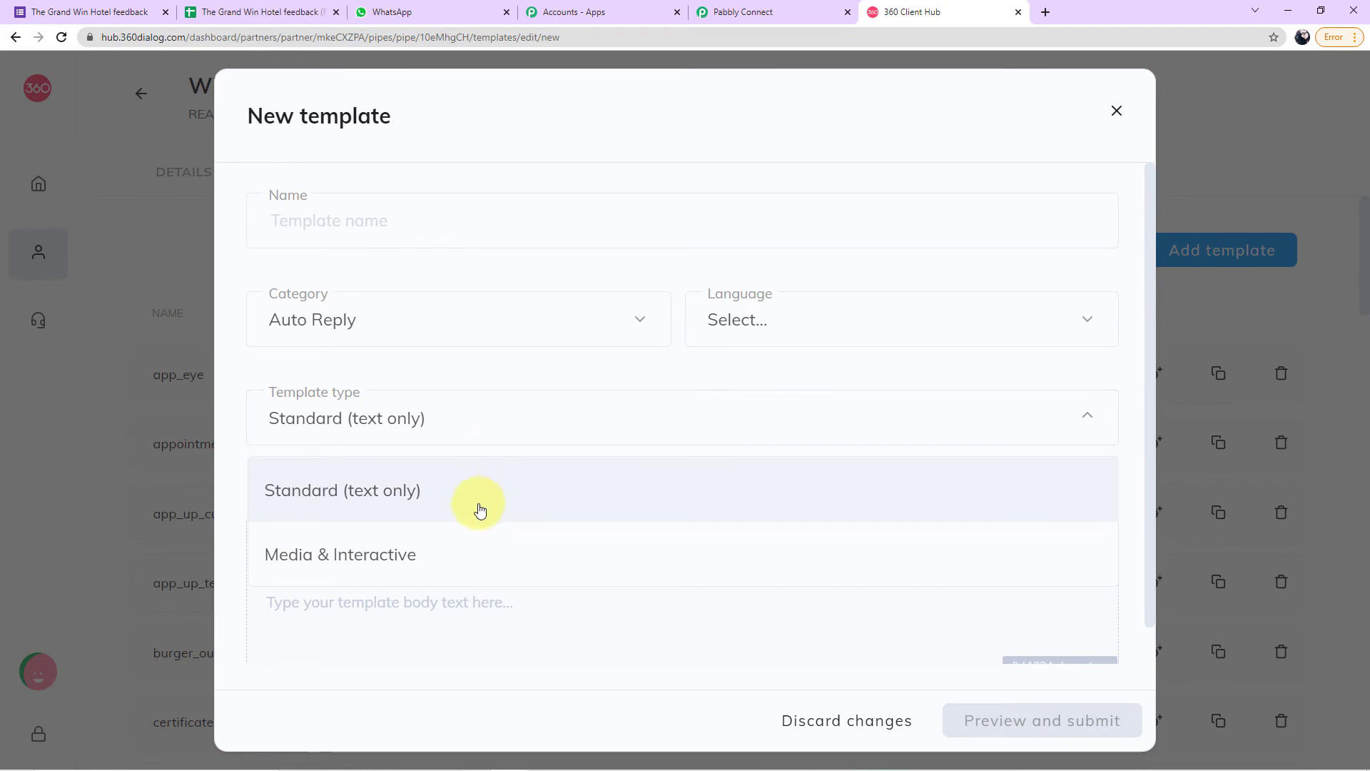
scroll(493, 443, "down", 1)
left_click(526, 336)
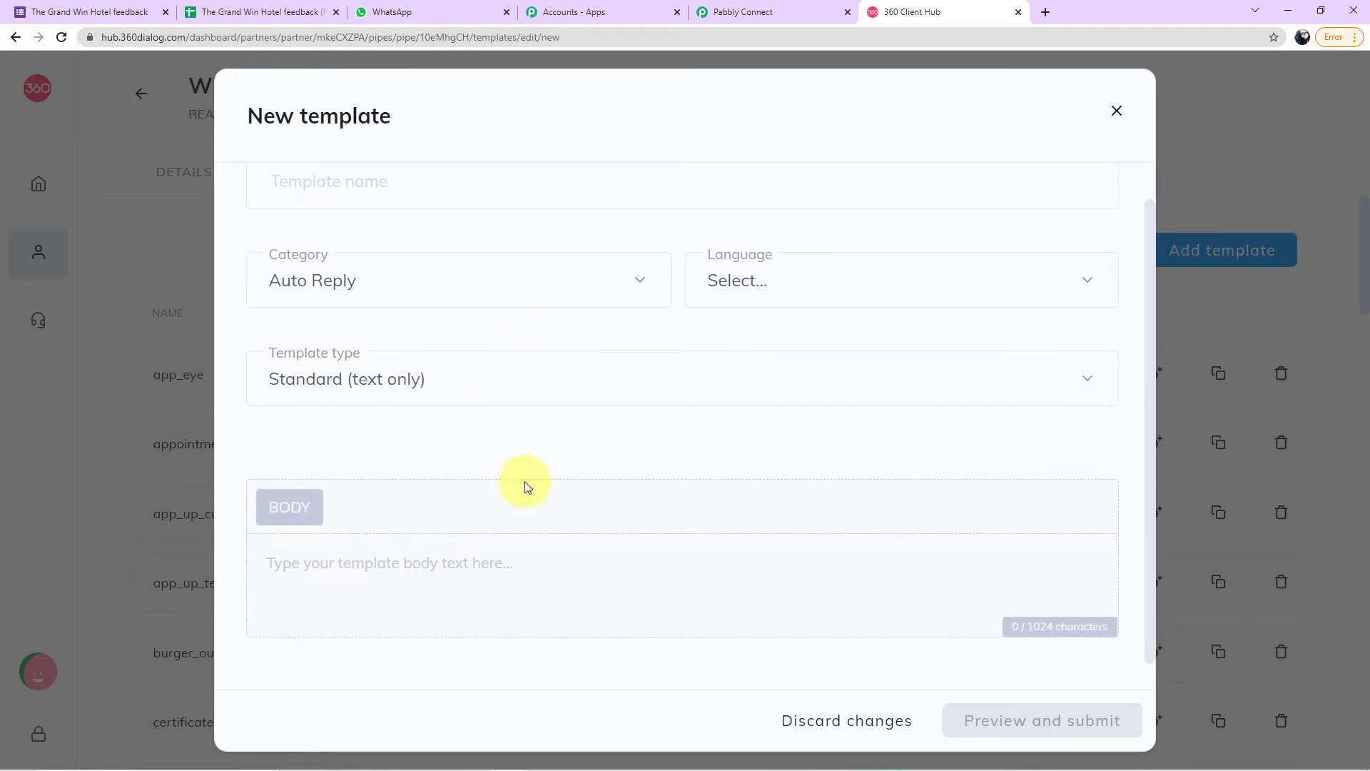
left_click(421, 580)
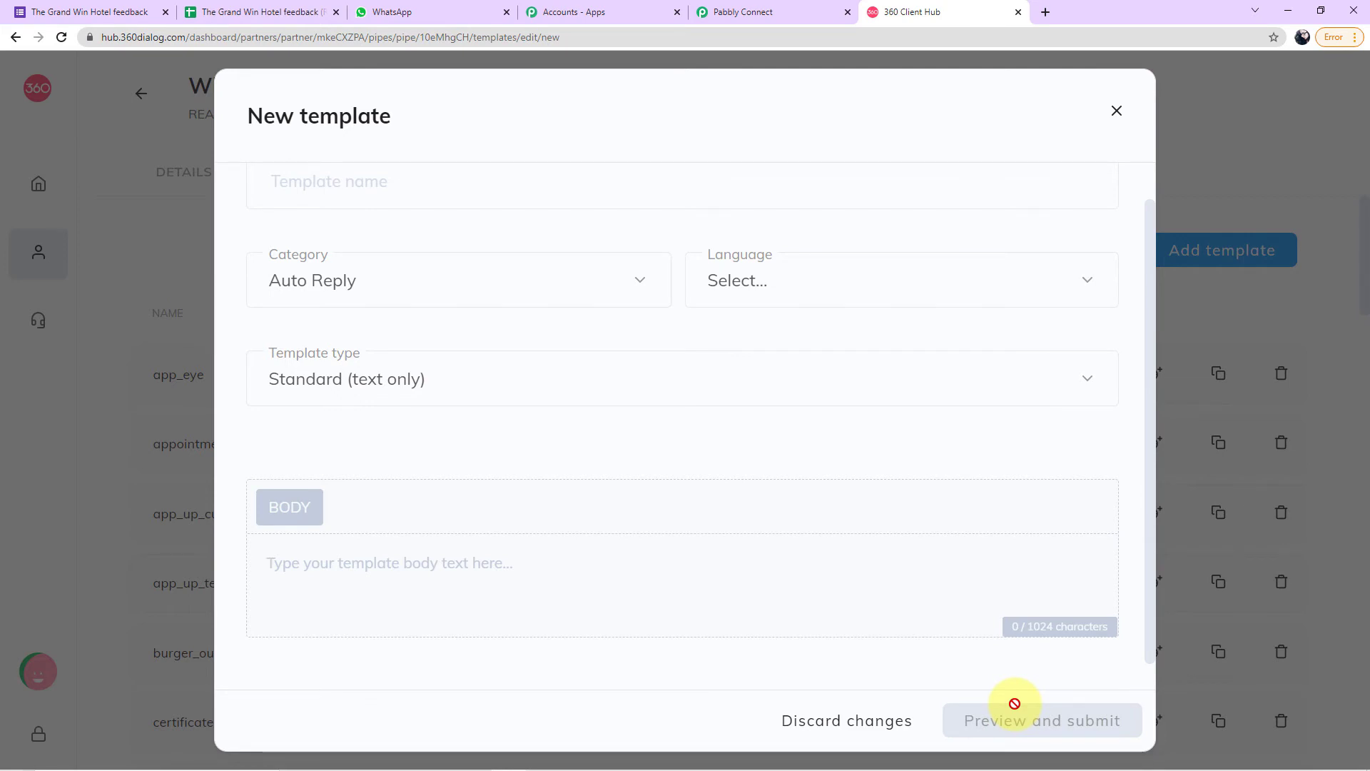
left_click(1117, 112)
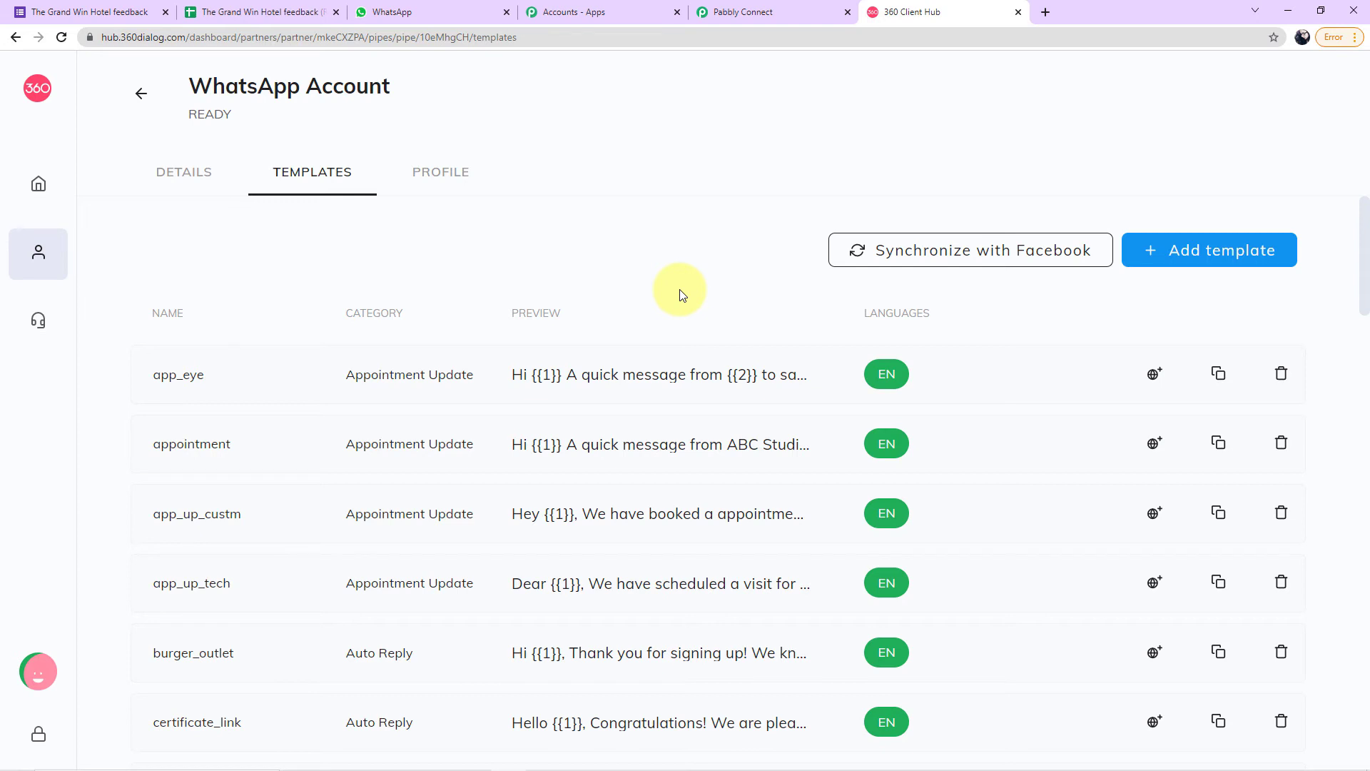
- Switch back to Pabbly Connect and set the action's template to hotel_feedback (en)
scroll(682, 295, "down", 10)
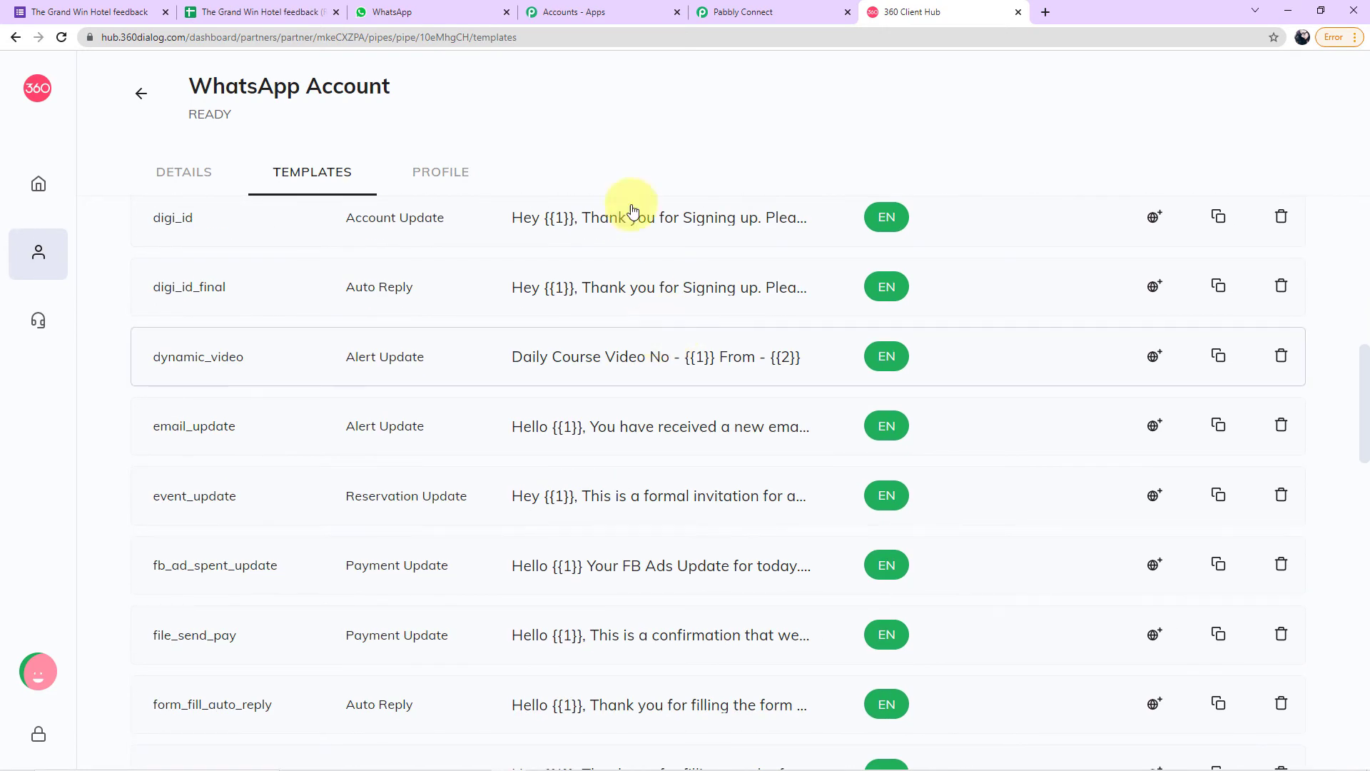
left_click(755, 13)
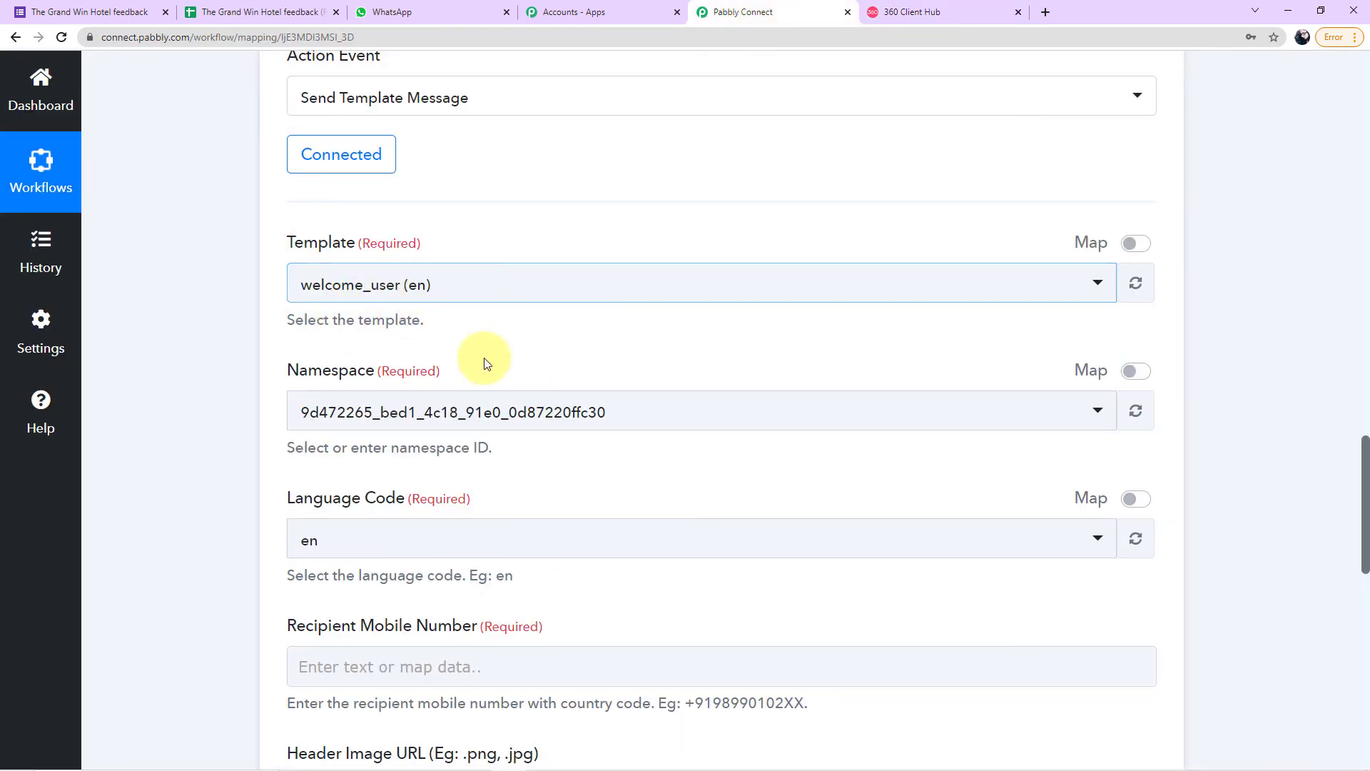
left_click(537, 294)
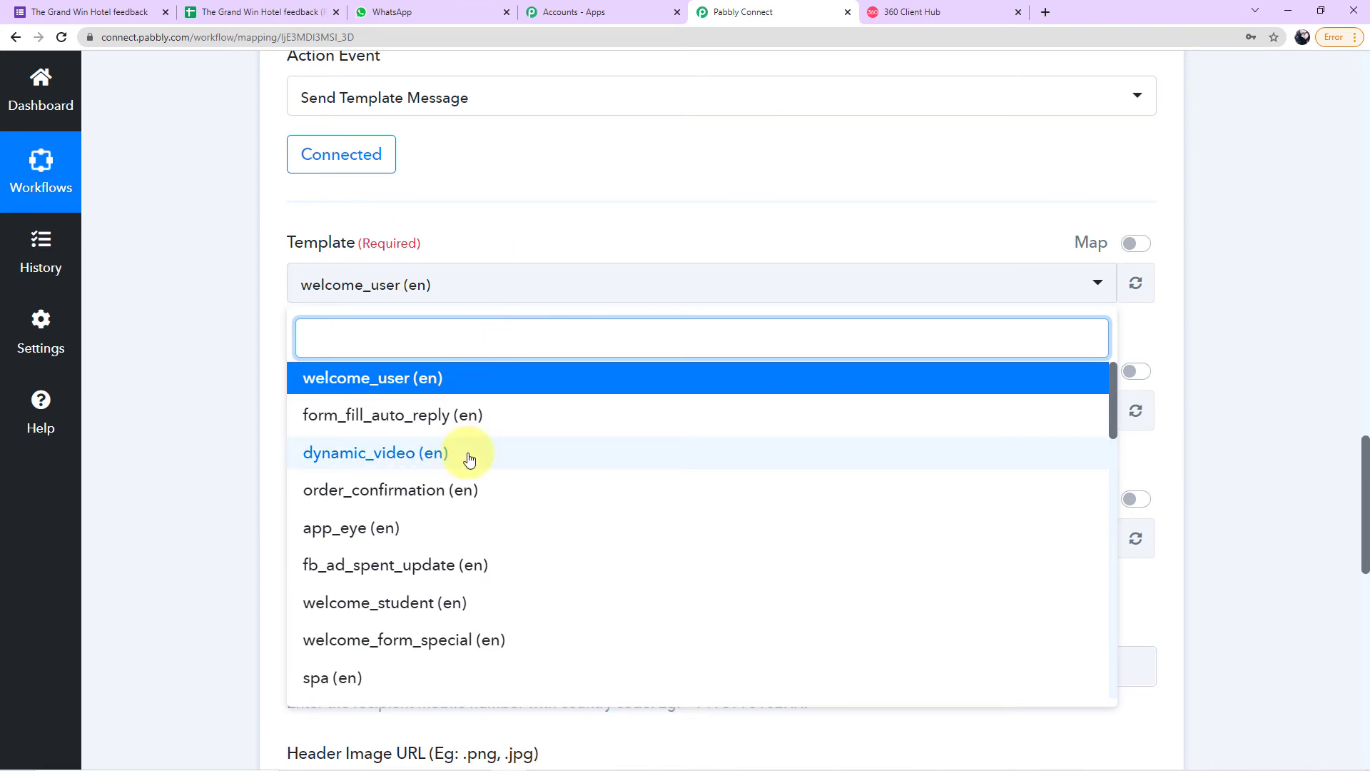
scroll(469, 459, "down", 20)
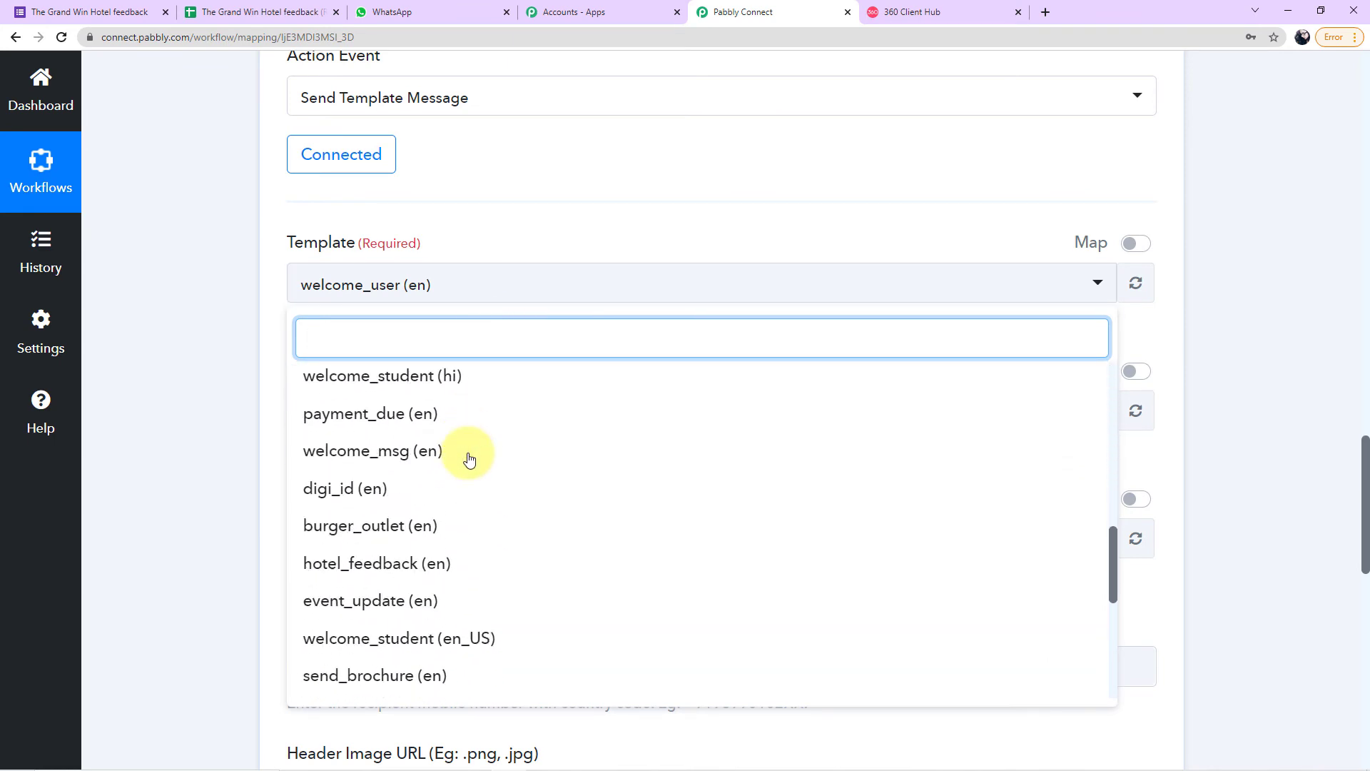
scroll(469, 459, "up", 10)
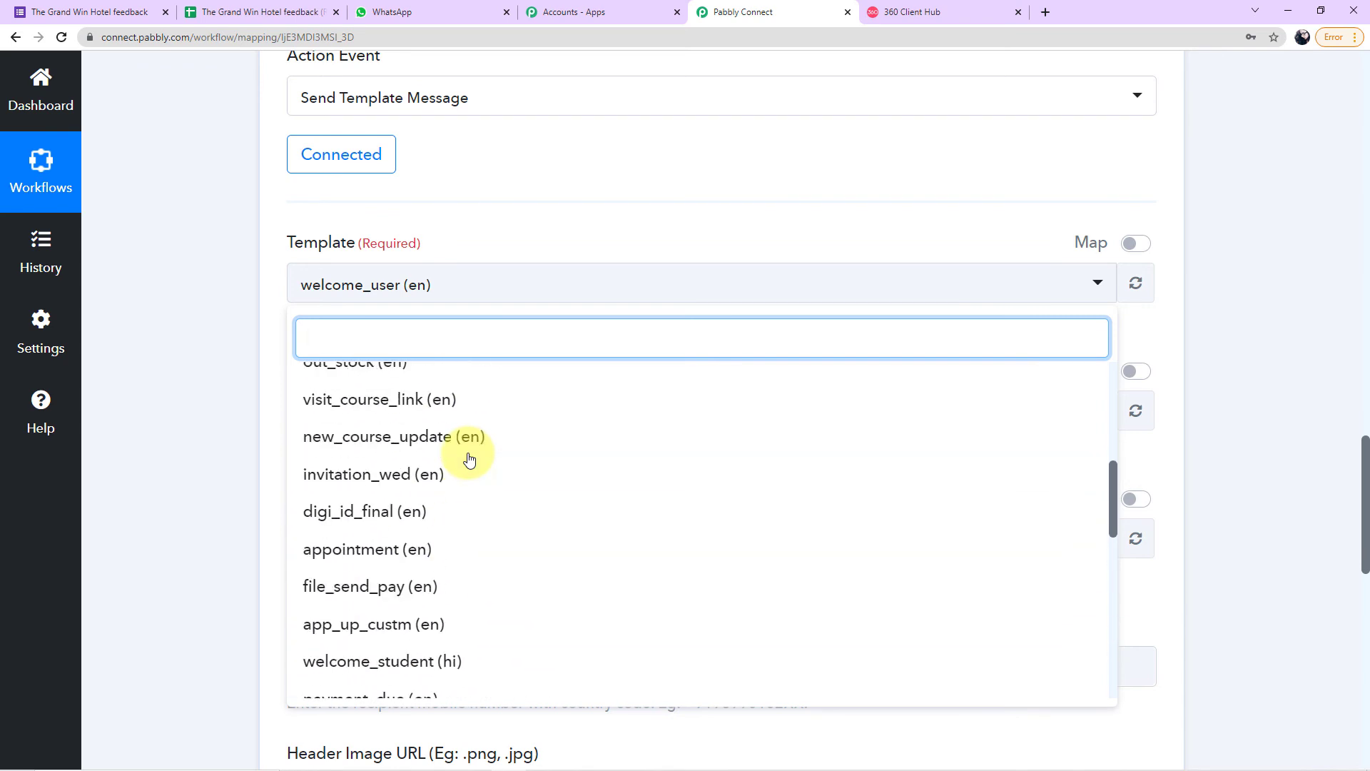
scroll(469, 459, "up", 1)
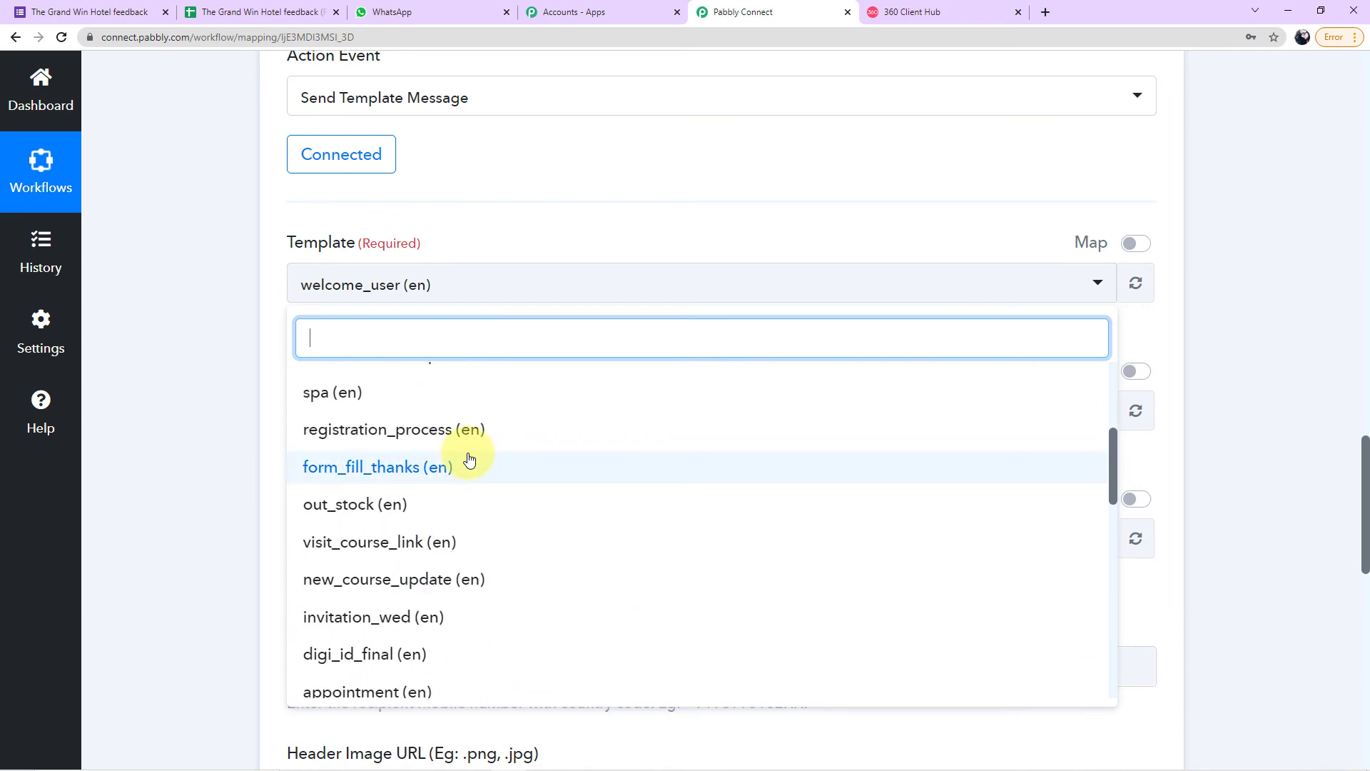
type("h")
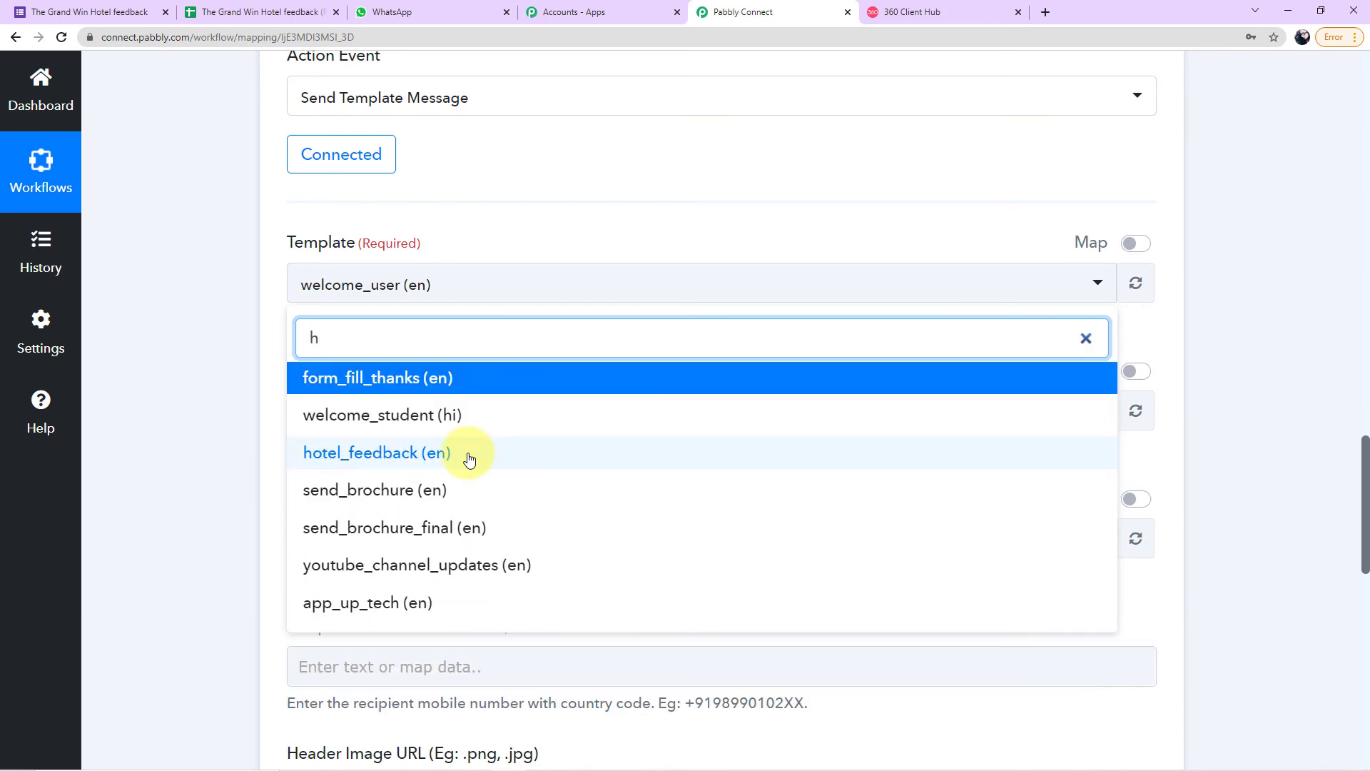
left_click(348, 453)
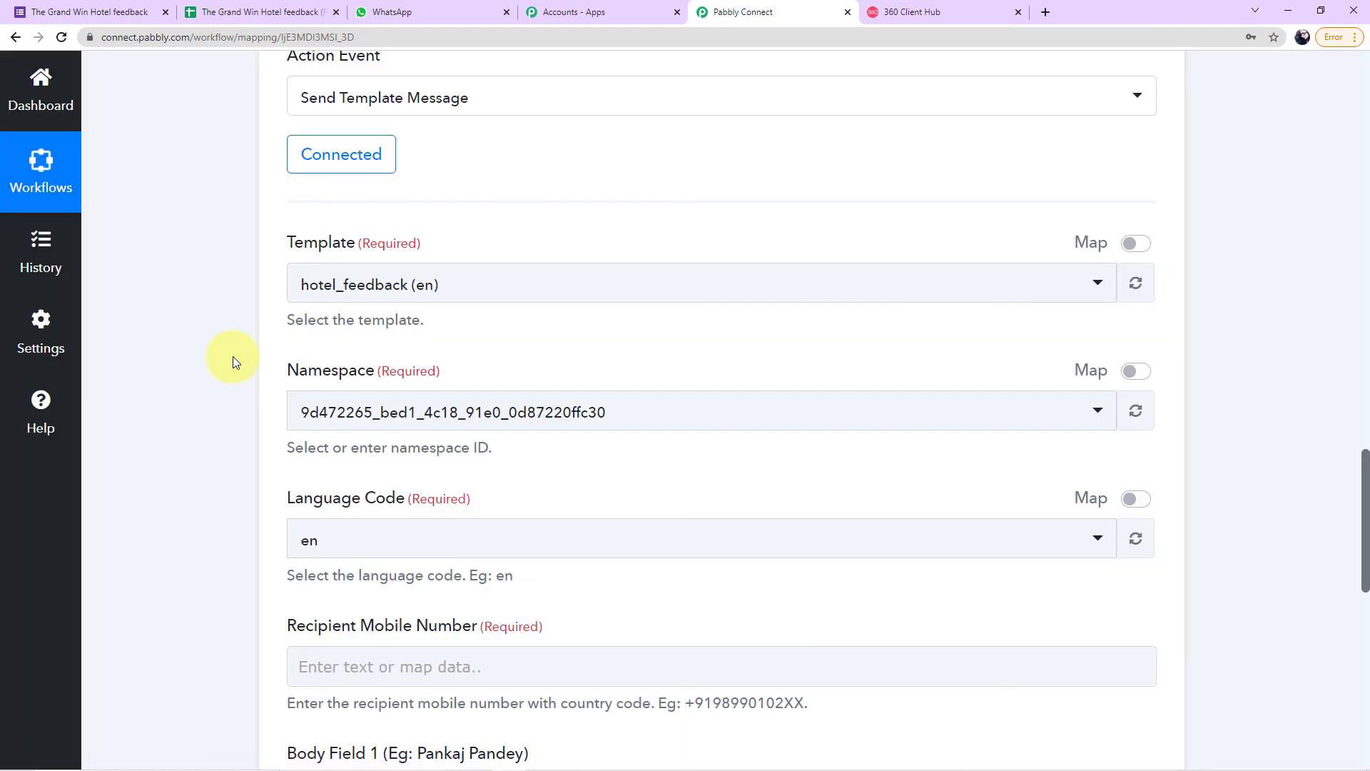
- Review the remaining WhatsApp action fields and the response data captured by the Google Forms trigger
scroll(367, 306, "down", 2)
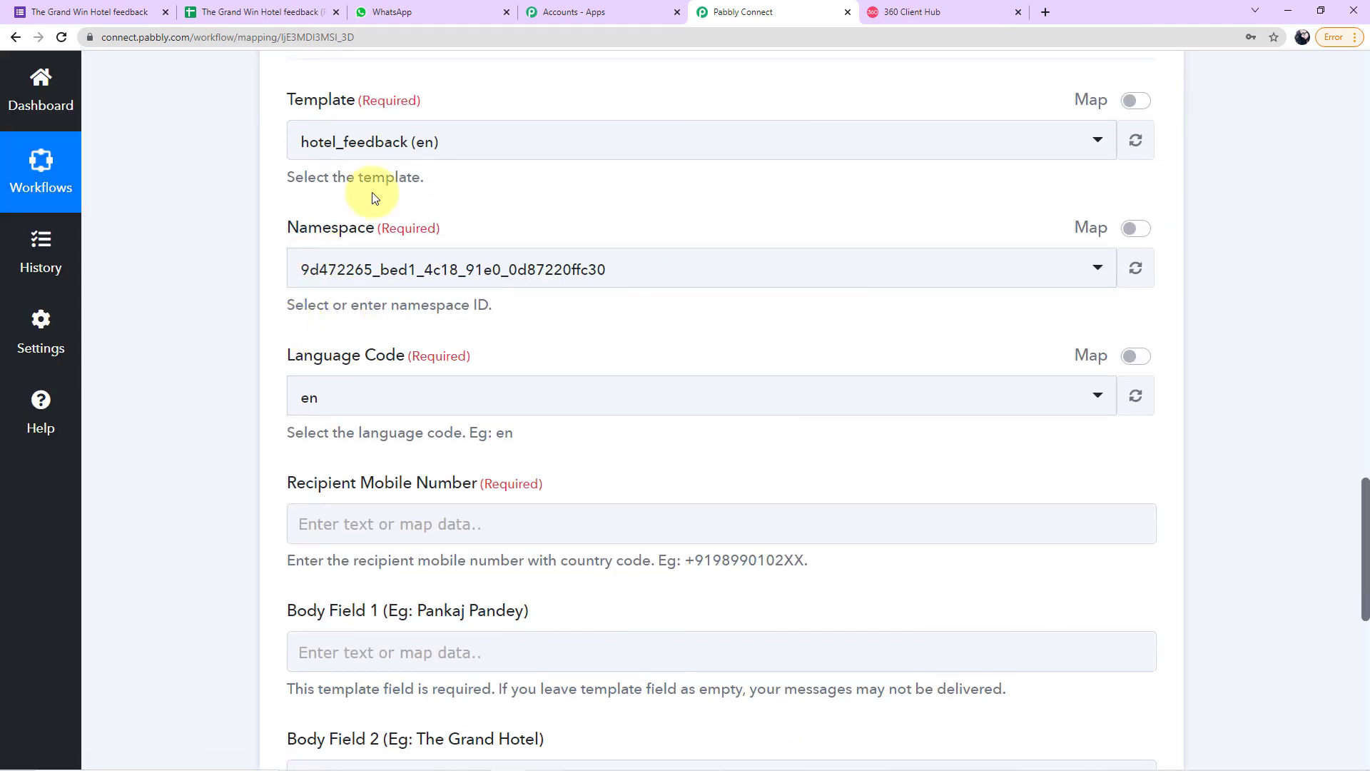
left_click(293, 393)
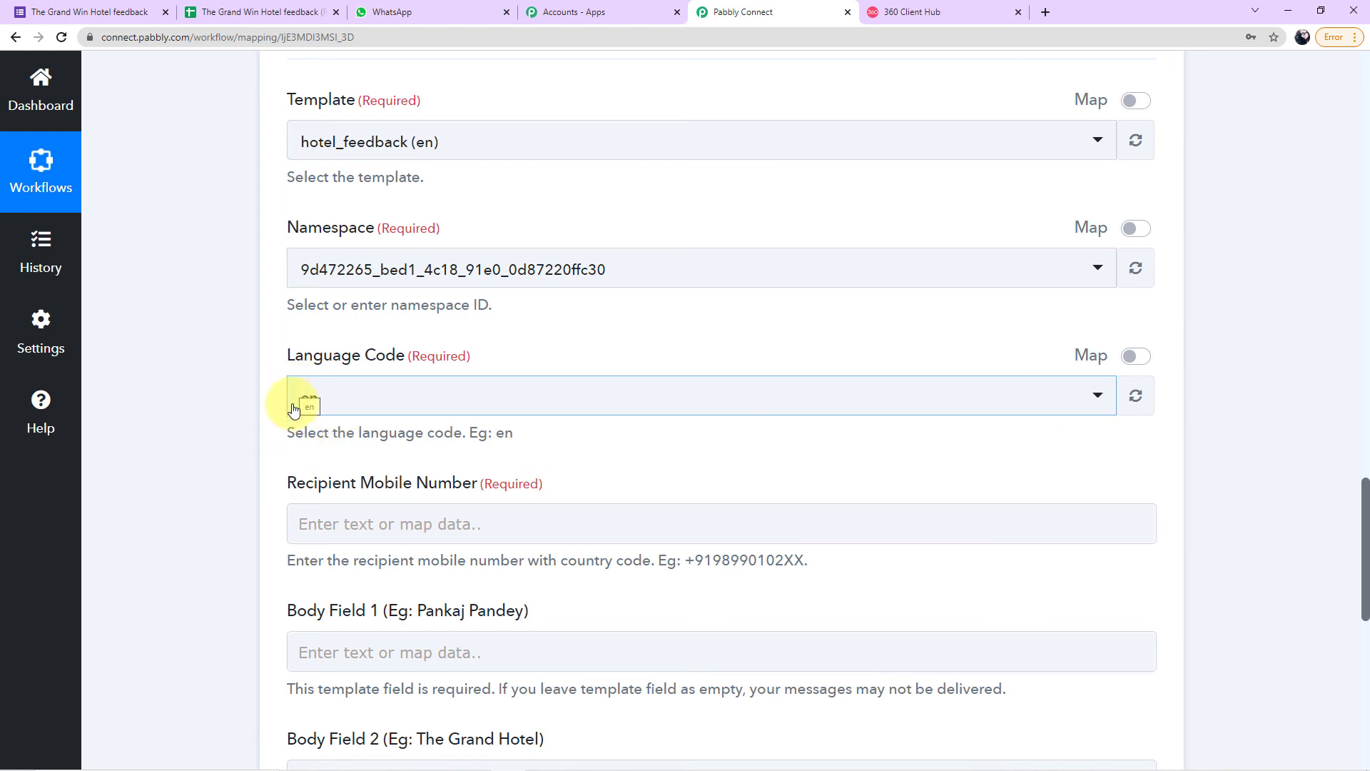
scroll(311, 412, "down", 2)
scroll(313, 415, "down", 2)
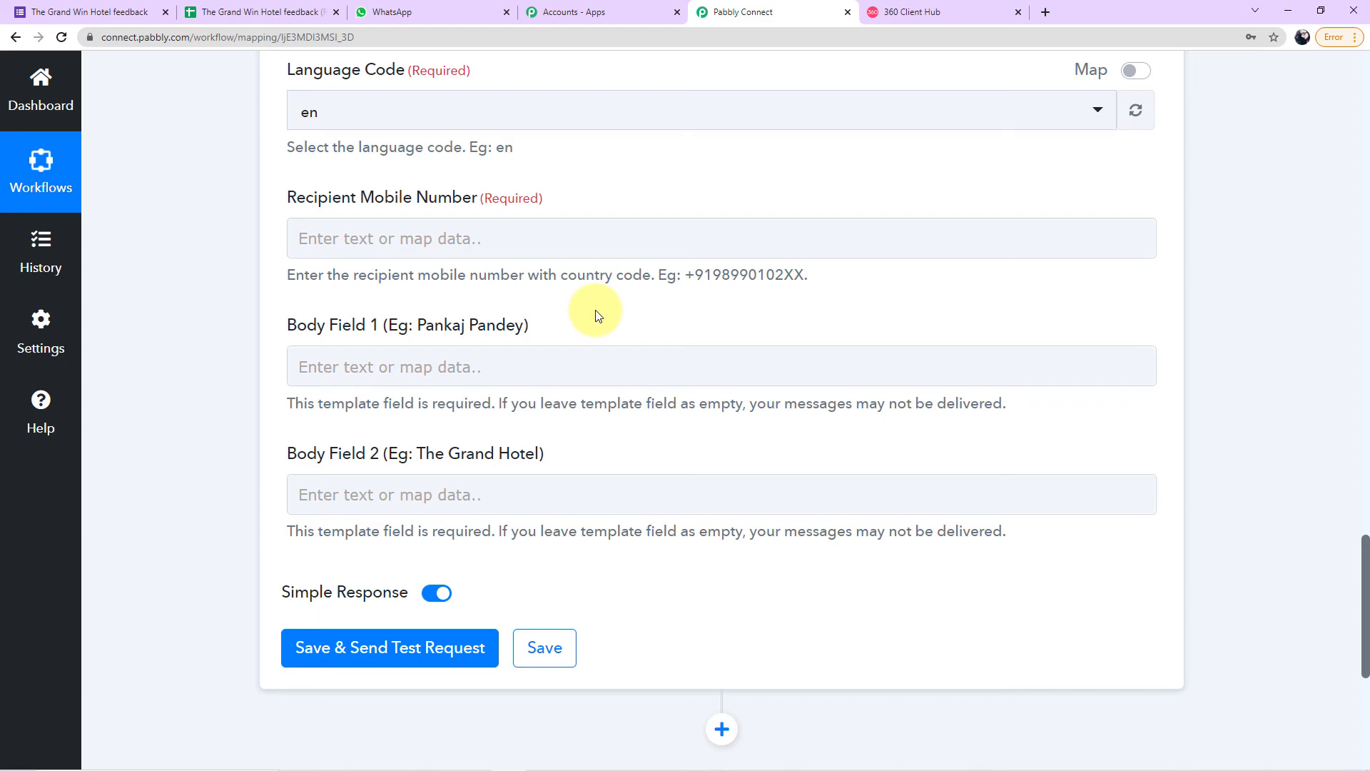
scroll(607, 297, "up", 10)
scroll(607, 297, "up", 5)
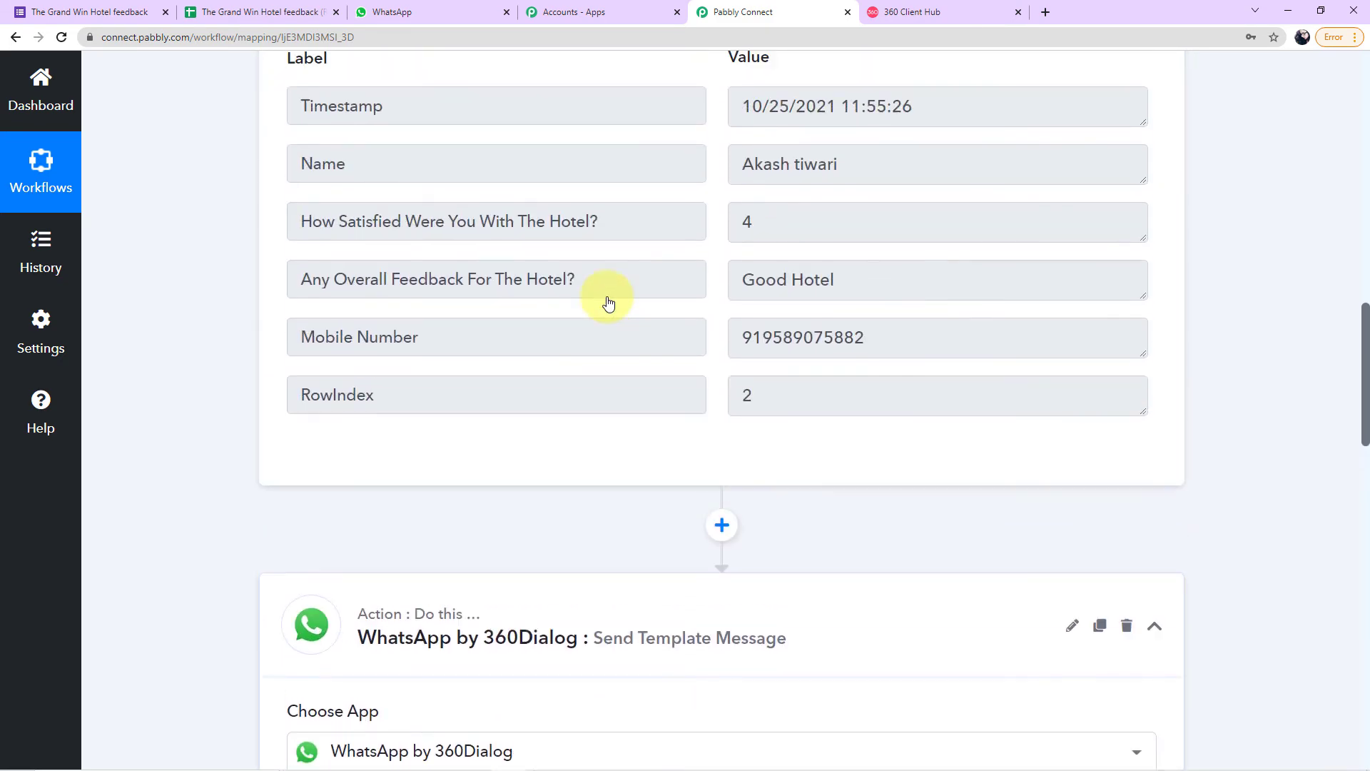
scroll(584, 363, "up", 2)
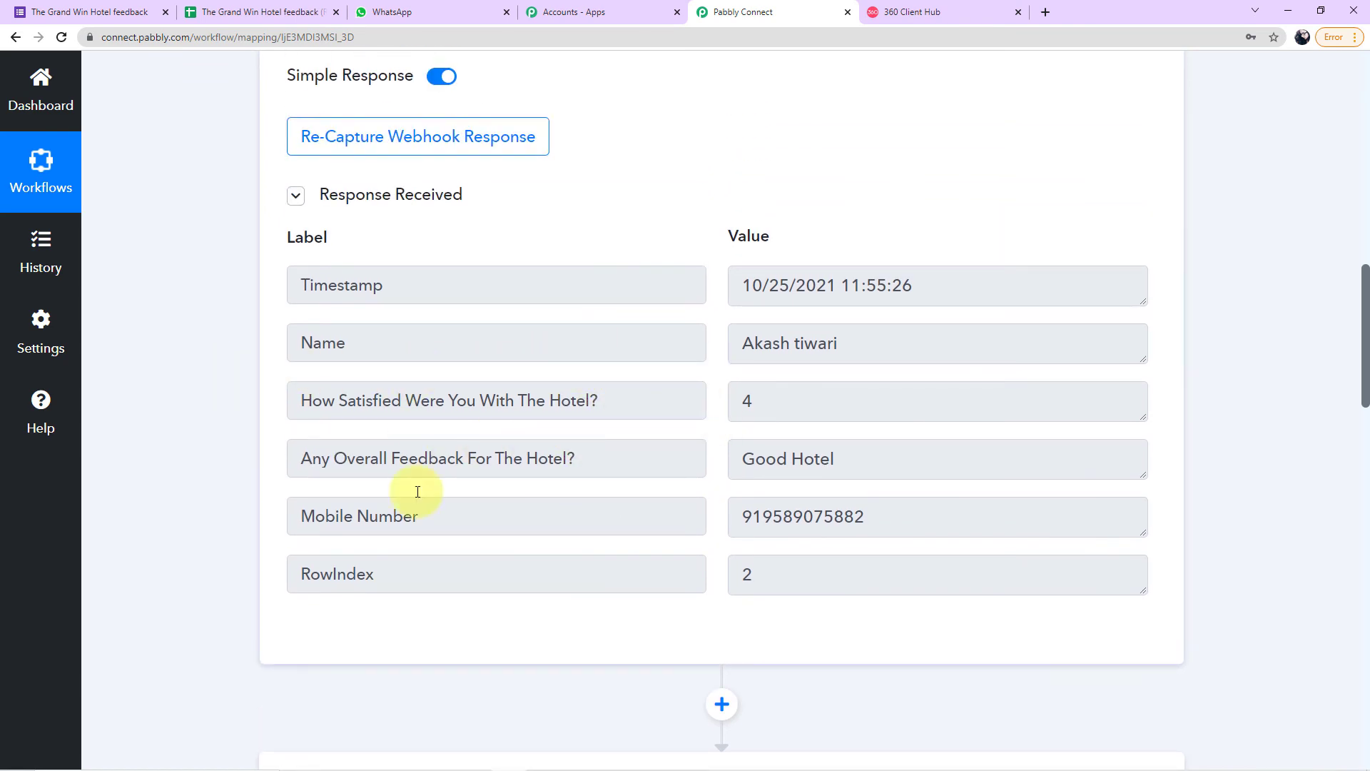
scroll(209, 457, "down", 3)
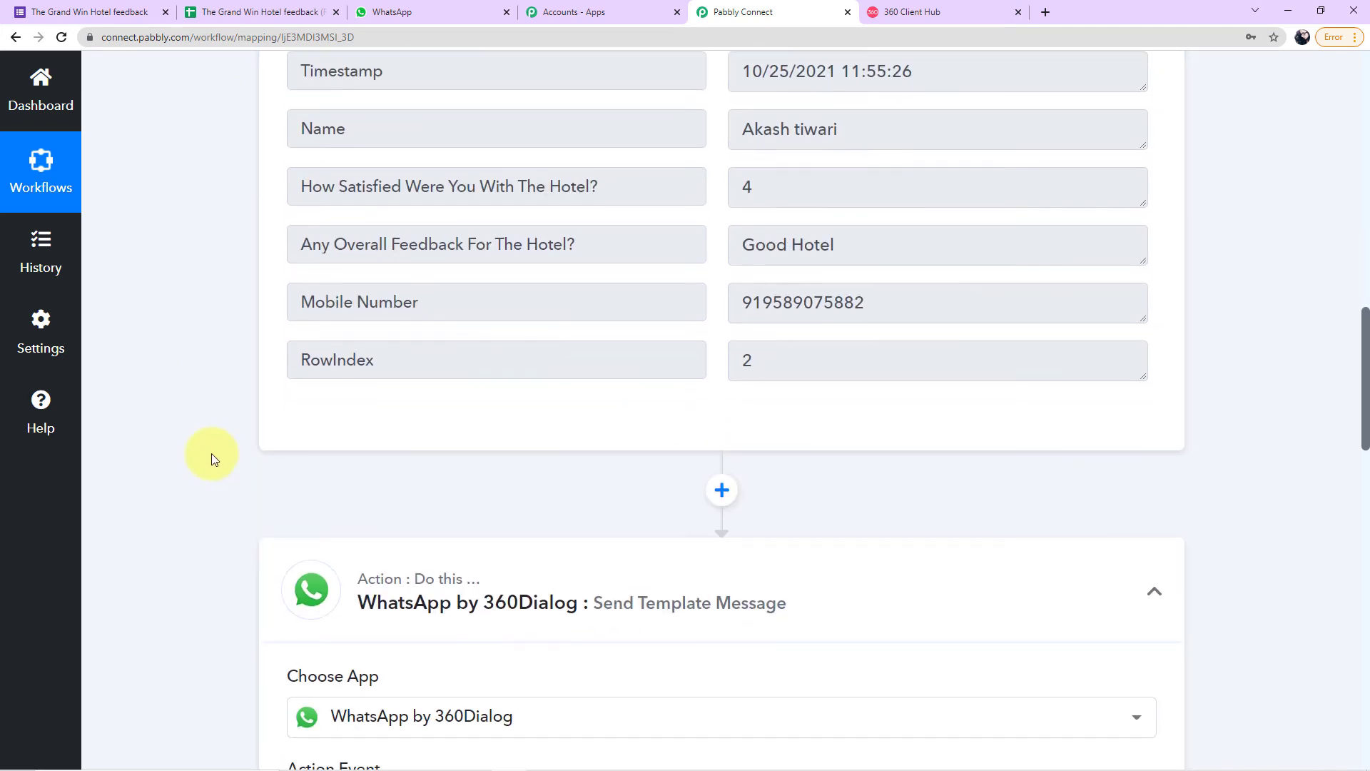
- Map the Recipient Mobile Number field to the Mobile Number value from the Google Forms response
scroll(192, 362, "down", 12)
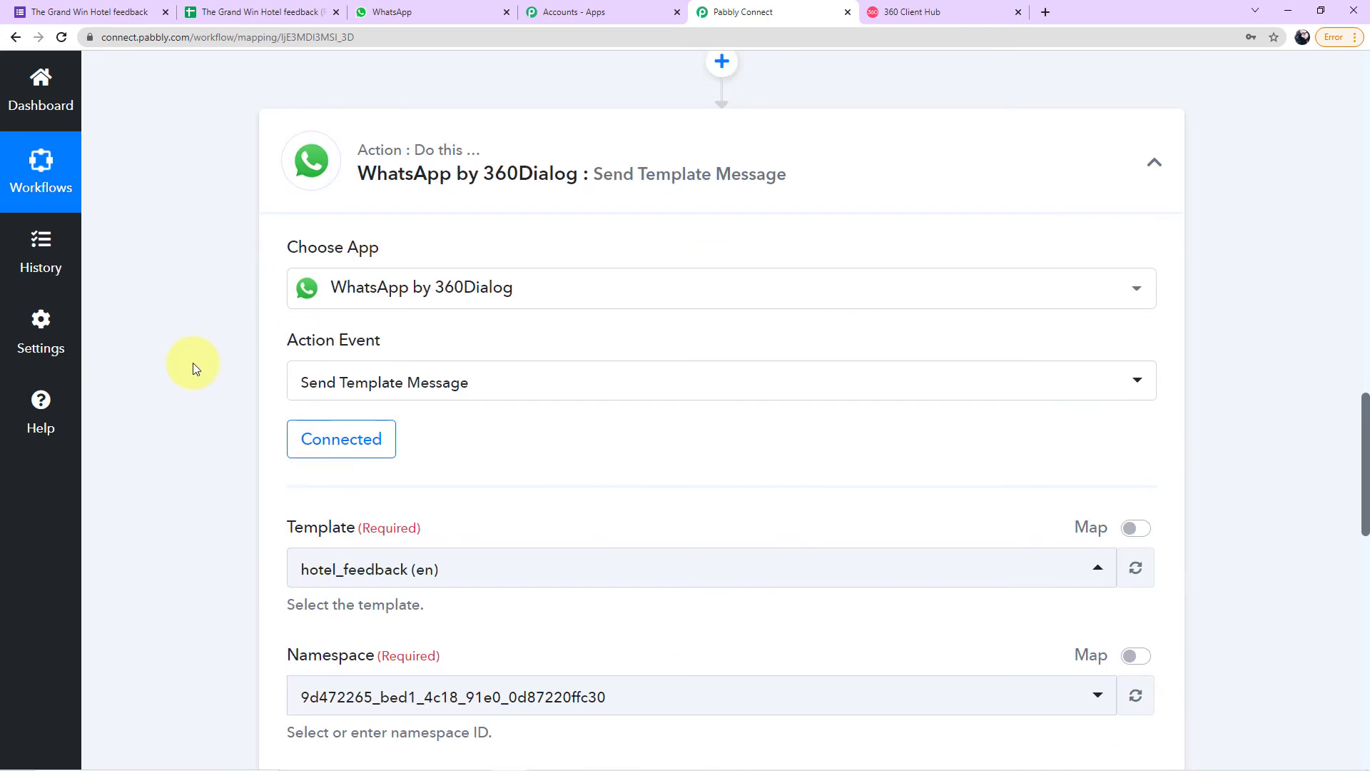
scroll(193, 363, "down", 2)
left_click(457, 310)
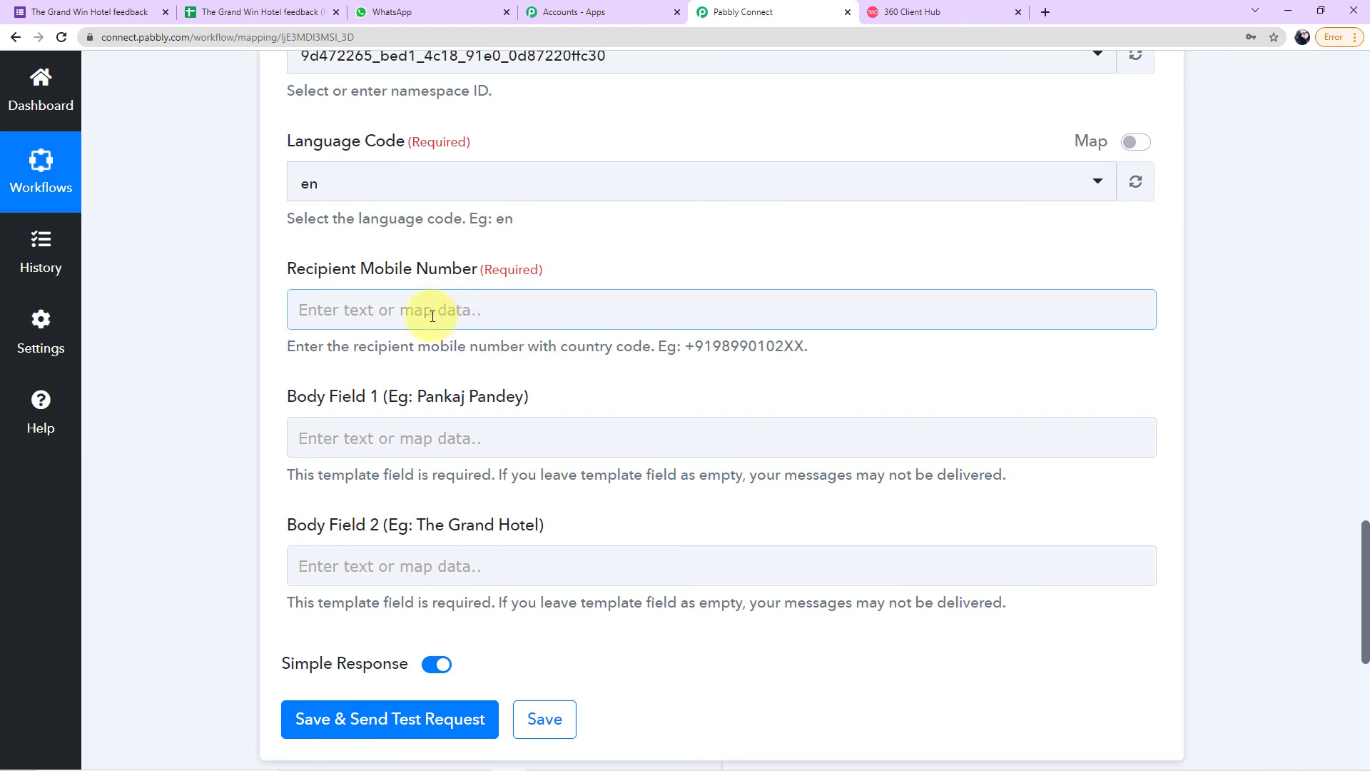
left_click(495, 316)
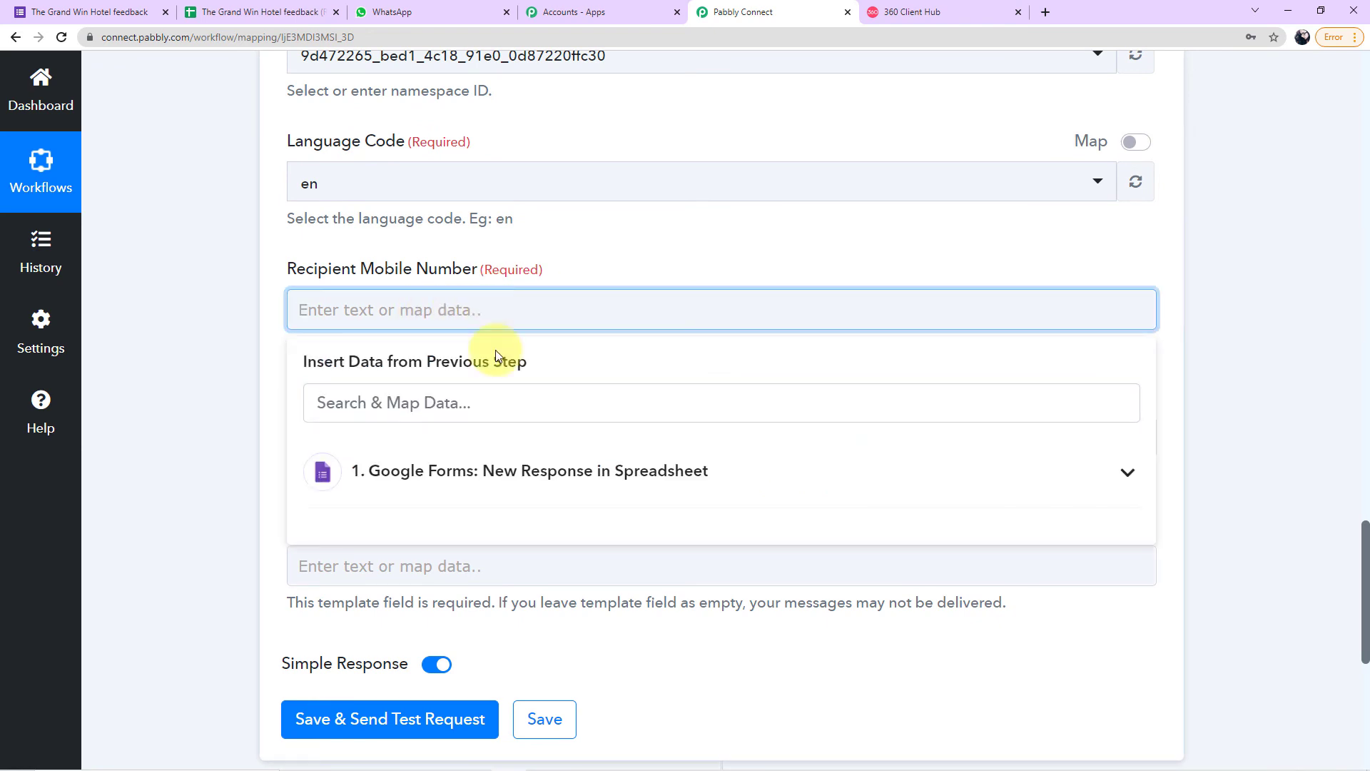
left_click(477, 488)
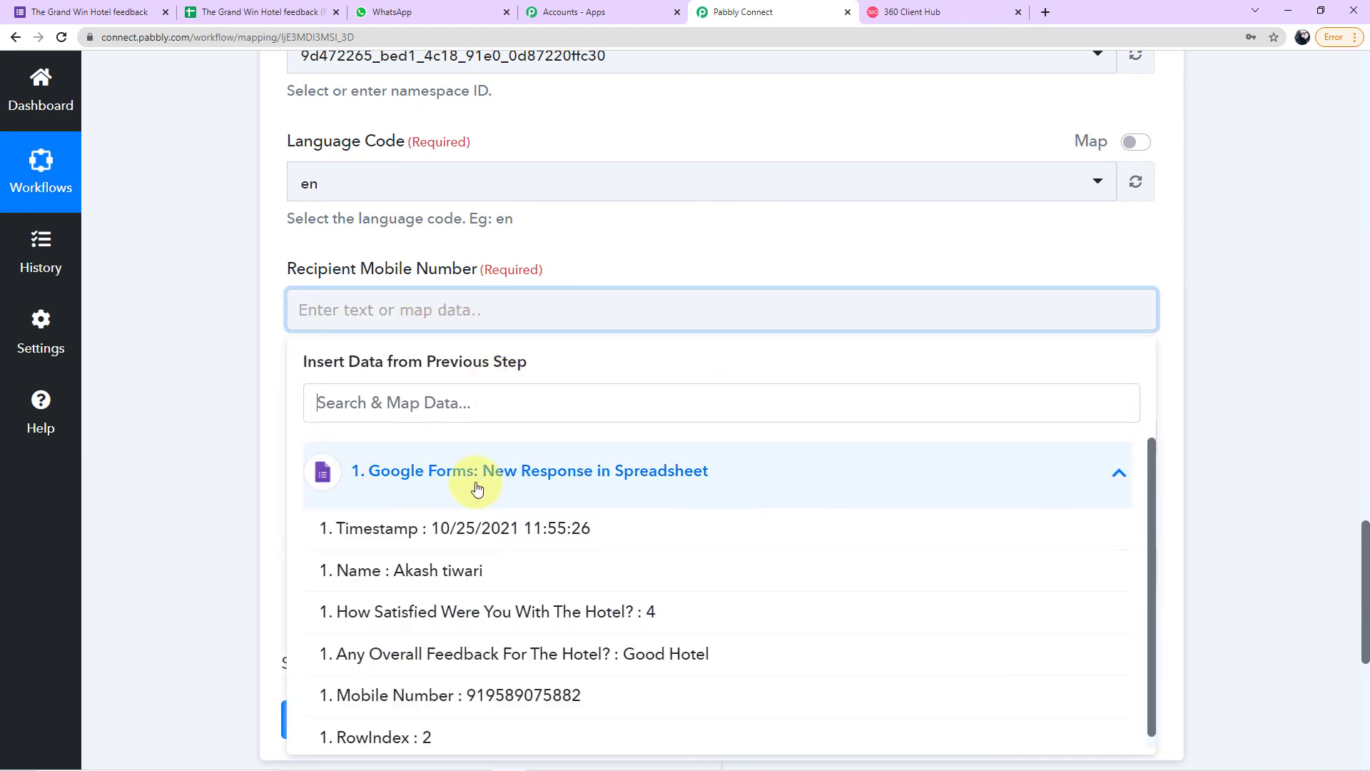
left_click(545, 694)
left_click(249, 467)
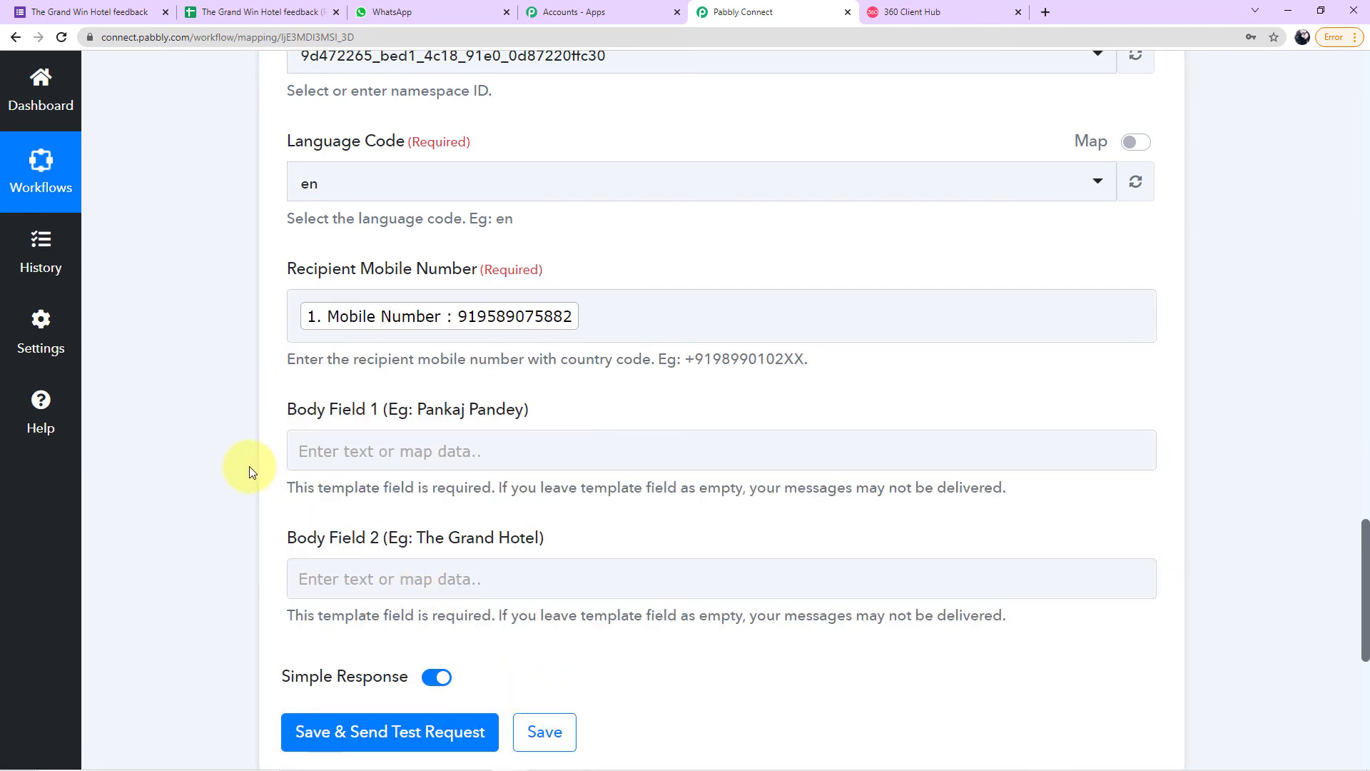
- Add a + prefix in front of the mapped value in the Recipient Mobile Number field
left_click(304, 311)
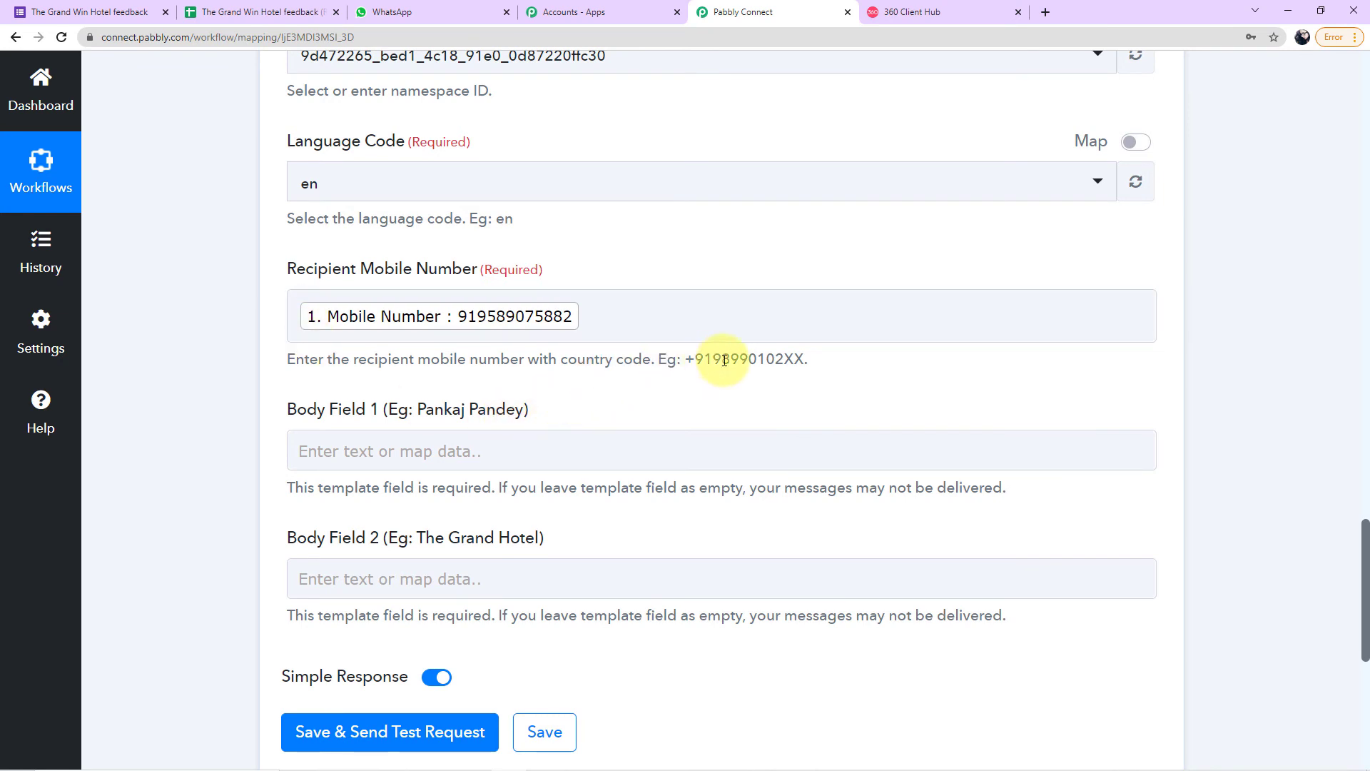
left_click_drag(685, 359, 804, 359)
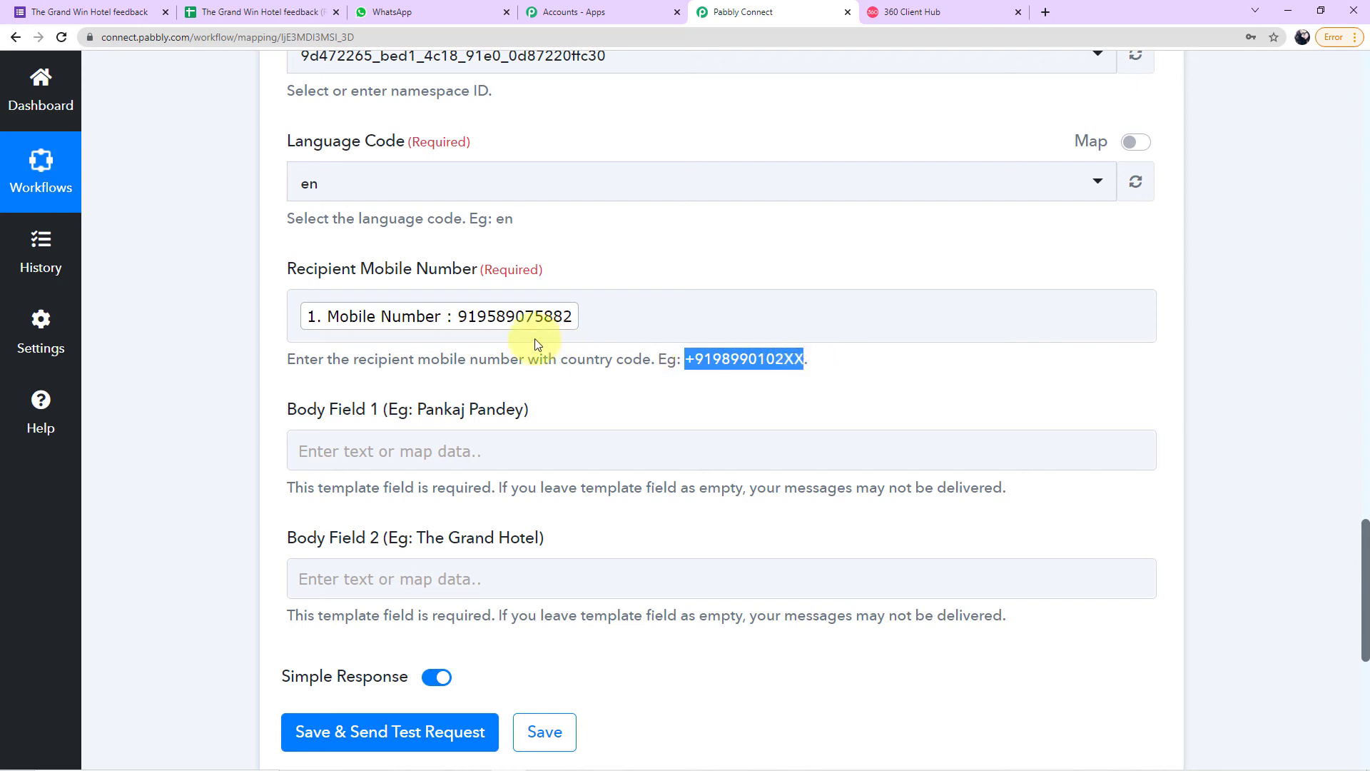
left_click(292, 314)
type("+")
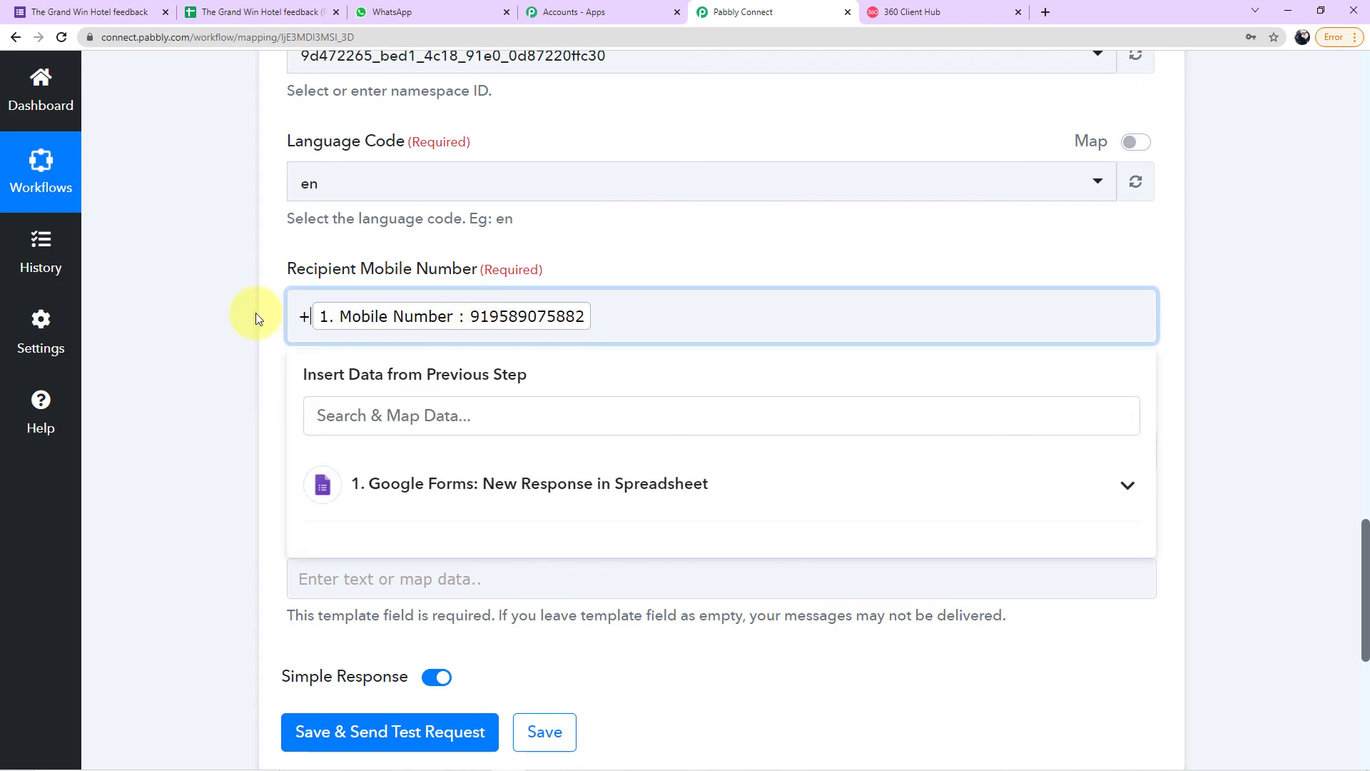
left_click(258, 318)
scroll(259, 314, "down", 3)
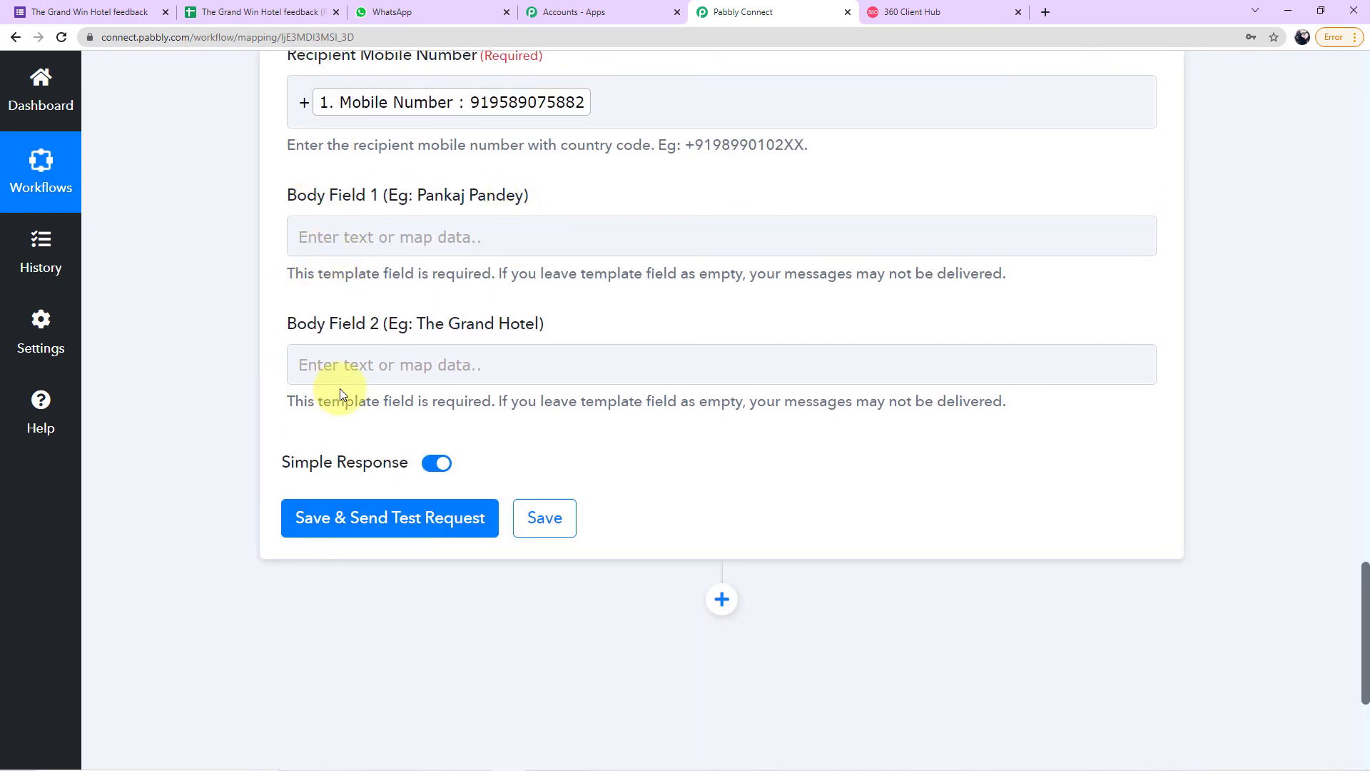
- Switch to 360 Client Hub and preview the hotel_feedback template to check its body variables
left_click(874, 13)
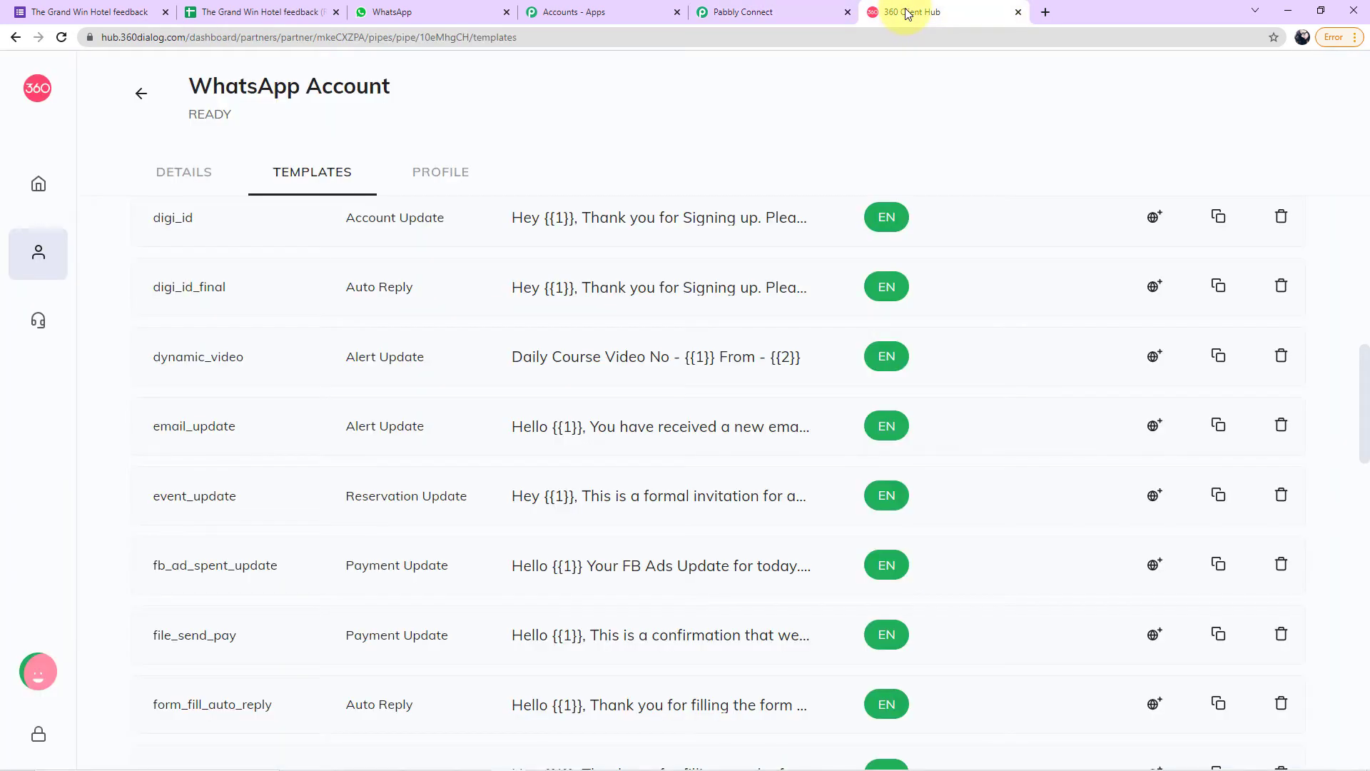
scroll(284, 459, "up", 7)
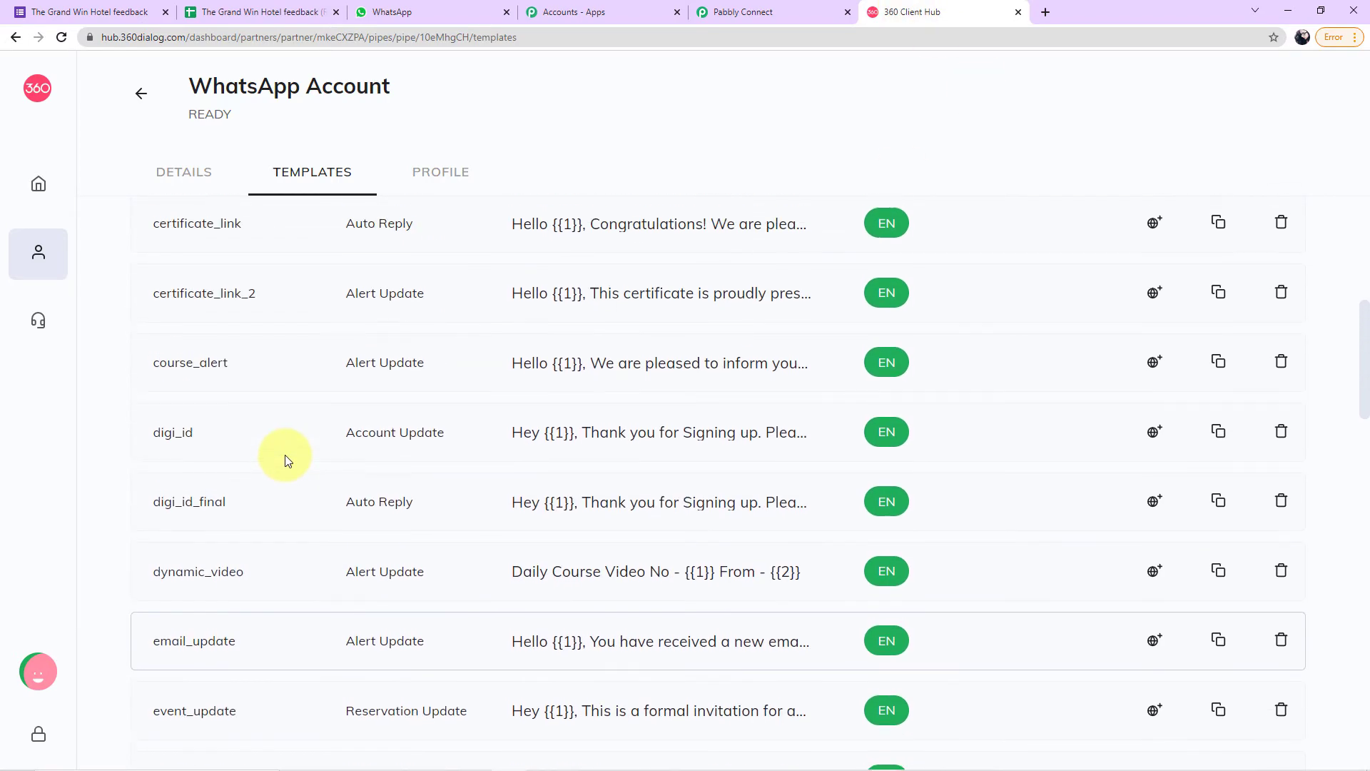
scroll(285, 459, "up", 3)
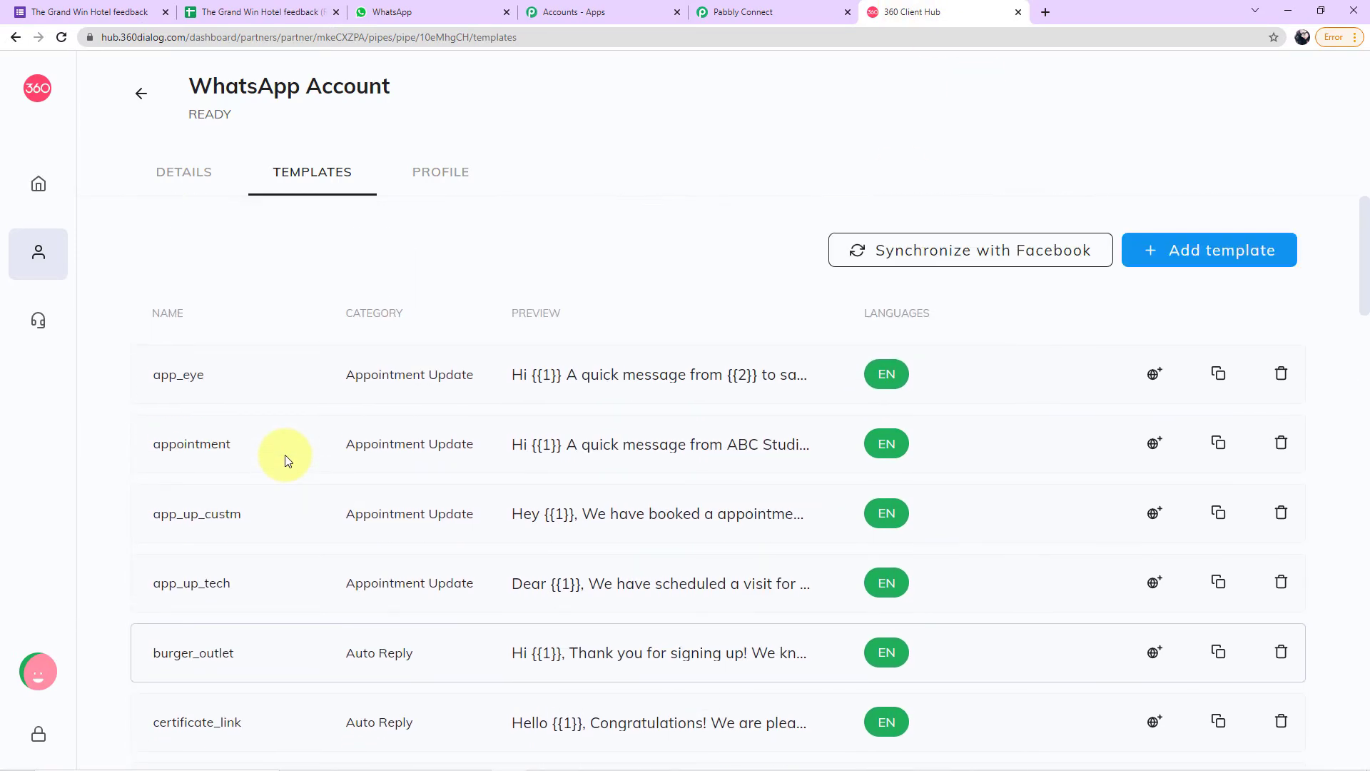
scroll(286, 461, "down", 12)
scroll(284, 455, "down", 4)
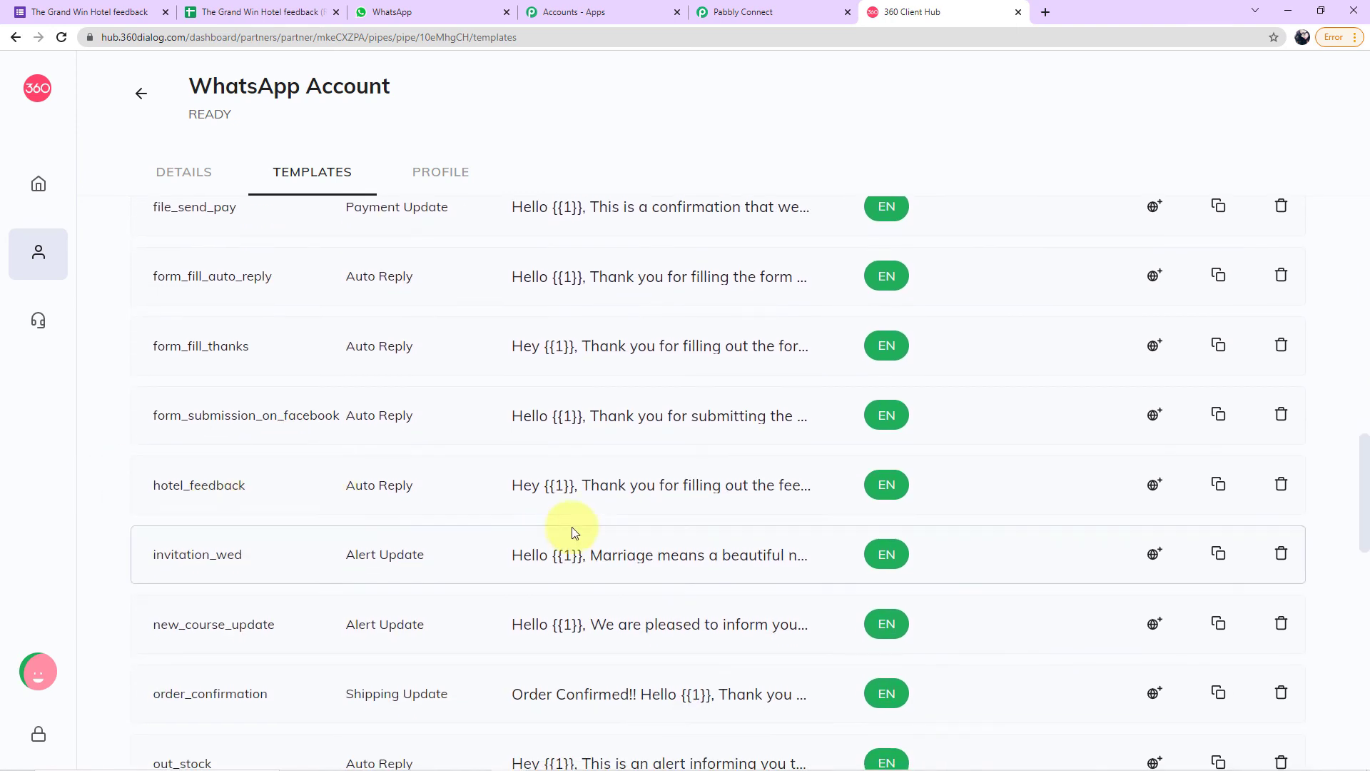
left_click(664, 493)
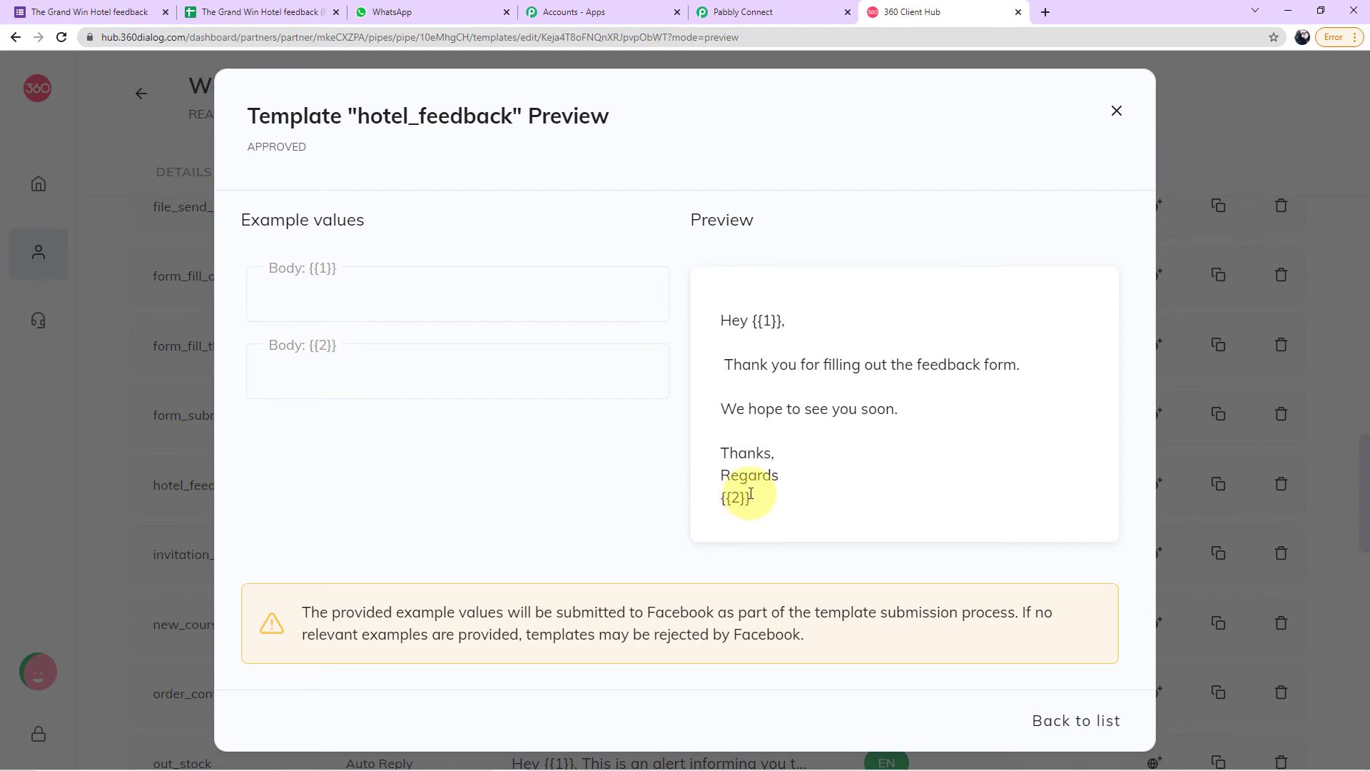
- Switch back to Pabbly Connect and map Body Field 1 to the Name value from the Google Forms response
left_click(761, 16)
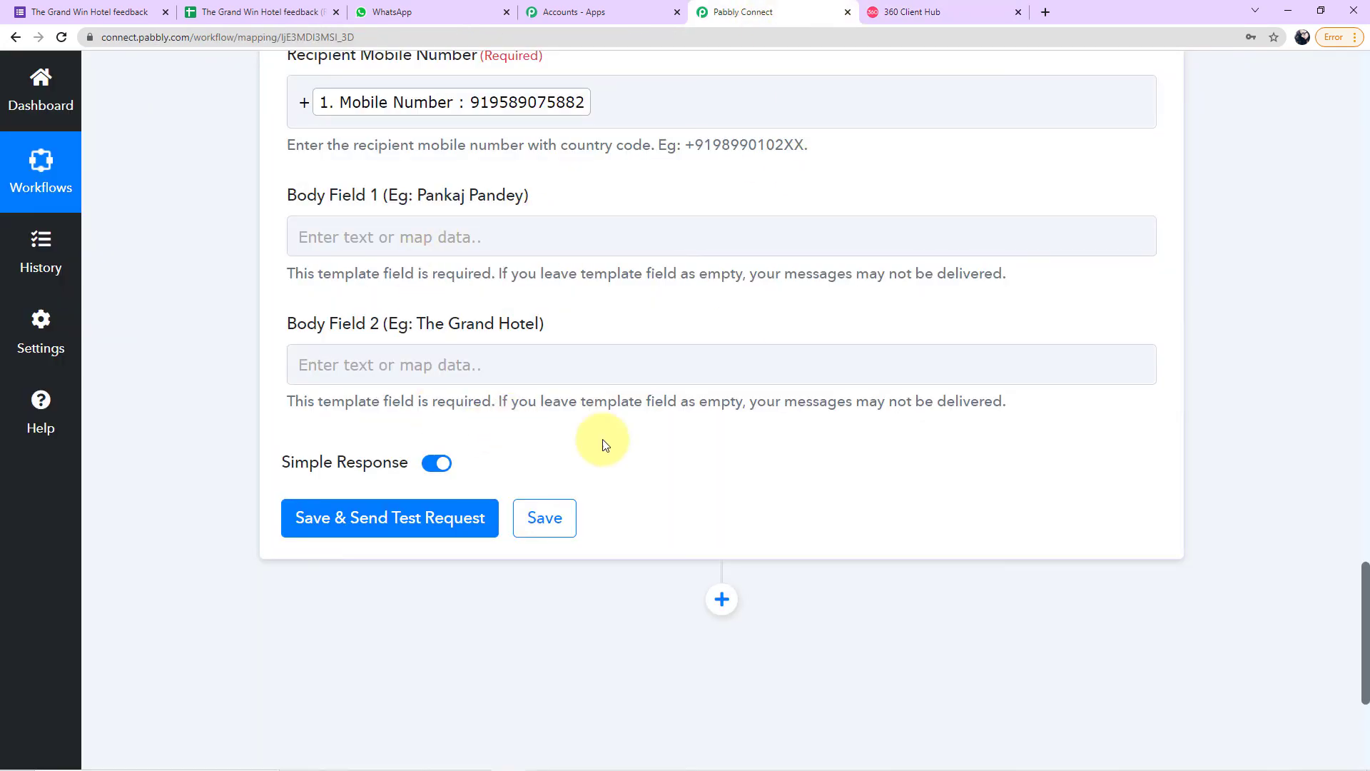
scroll(651, 450, "up", 2)
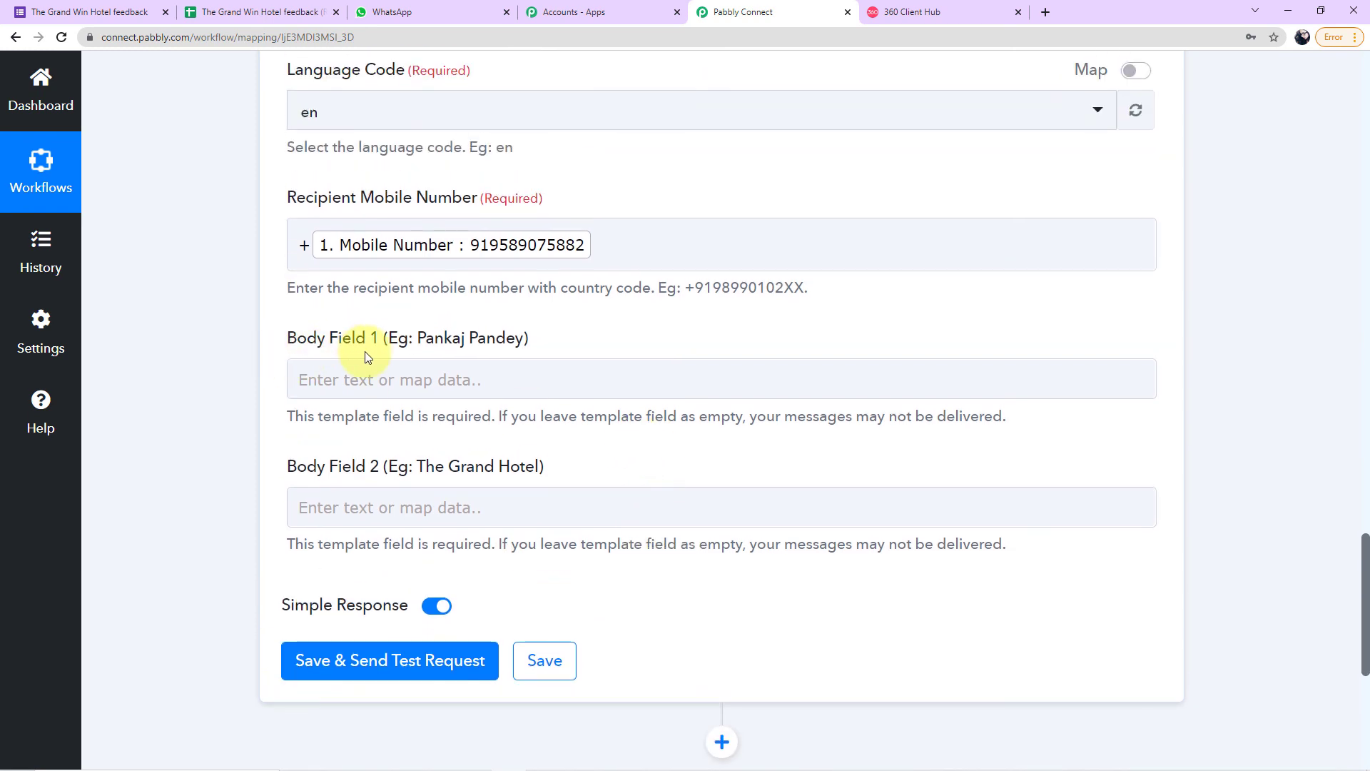
scroll(491, 404, "down", 2)
scroll(491, 403, "down", 2)
scroll(490, 396, "up", 3)
scroll(551, 408, "down", 3)
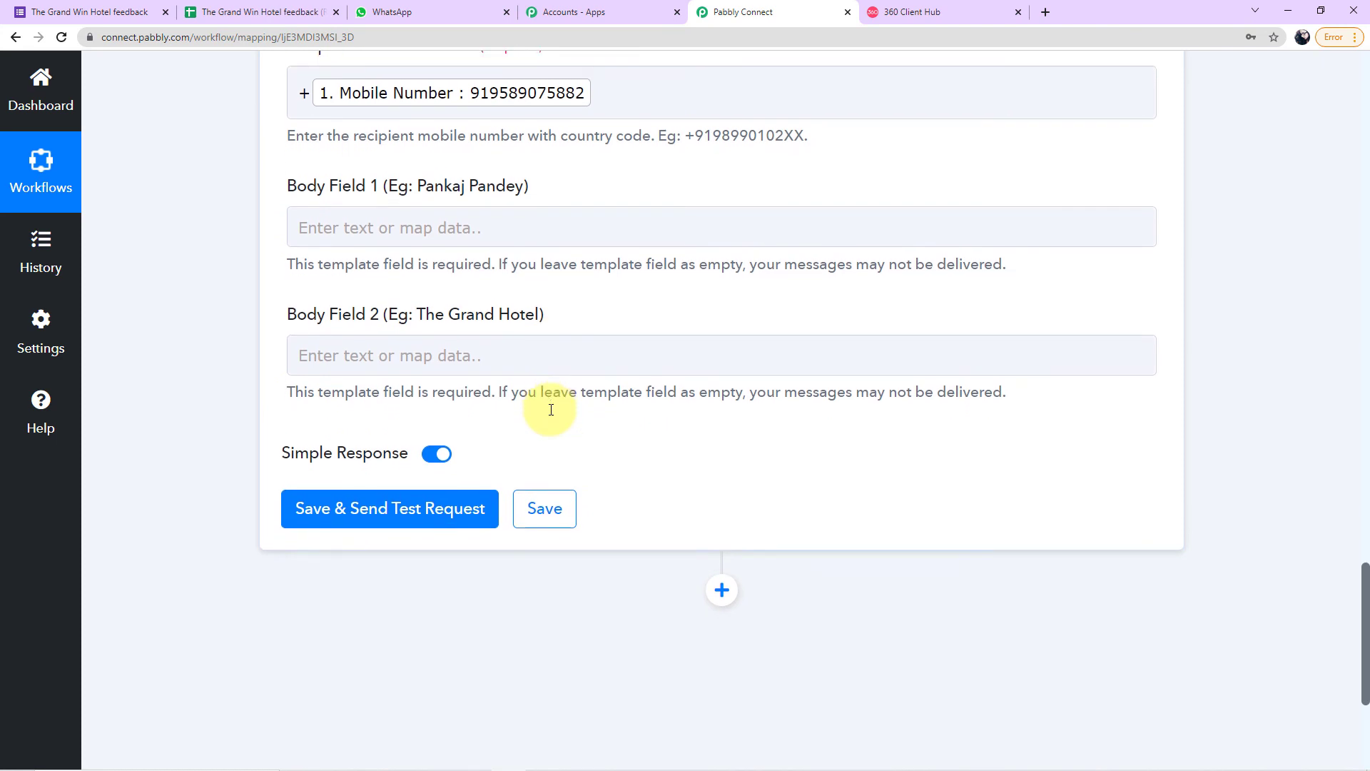
scroll(455, 106, "up", 1)
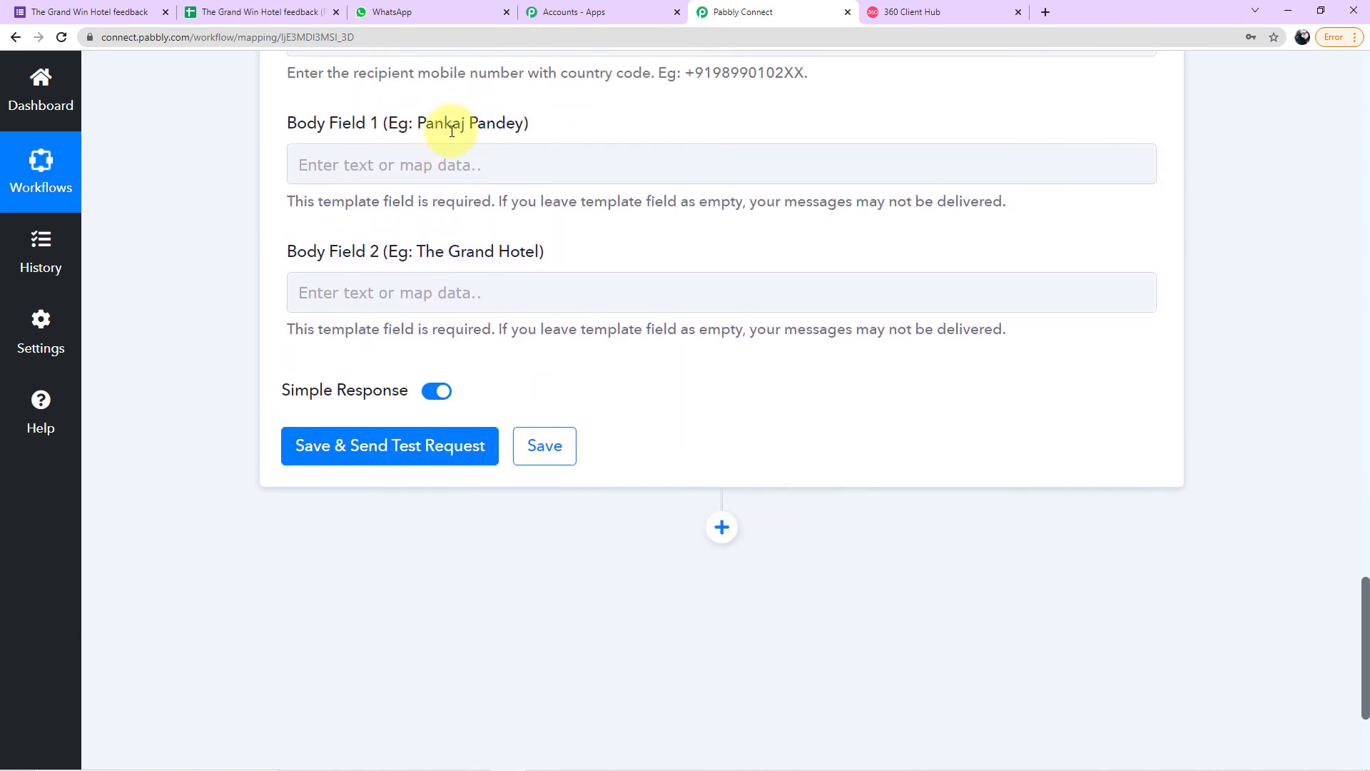
left_click(449, 160)
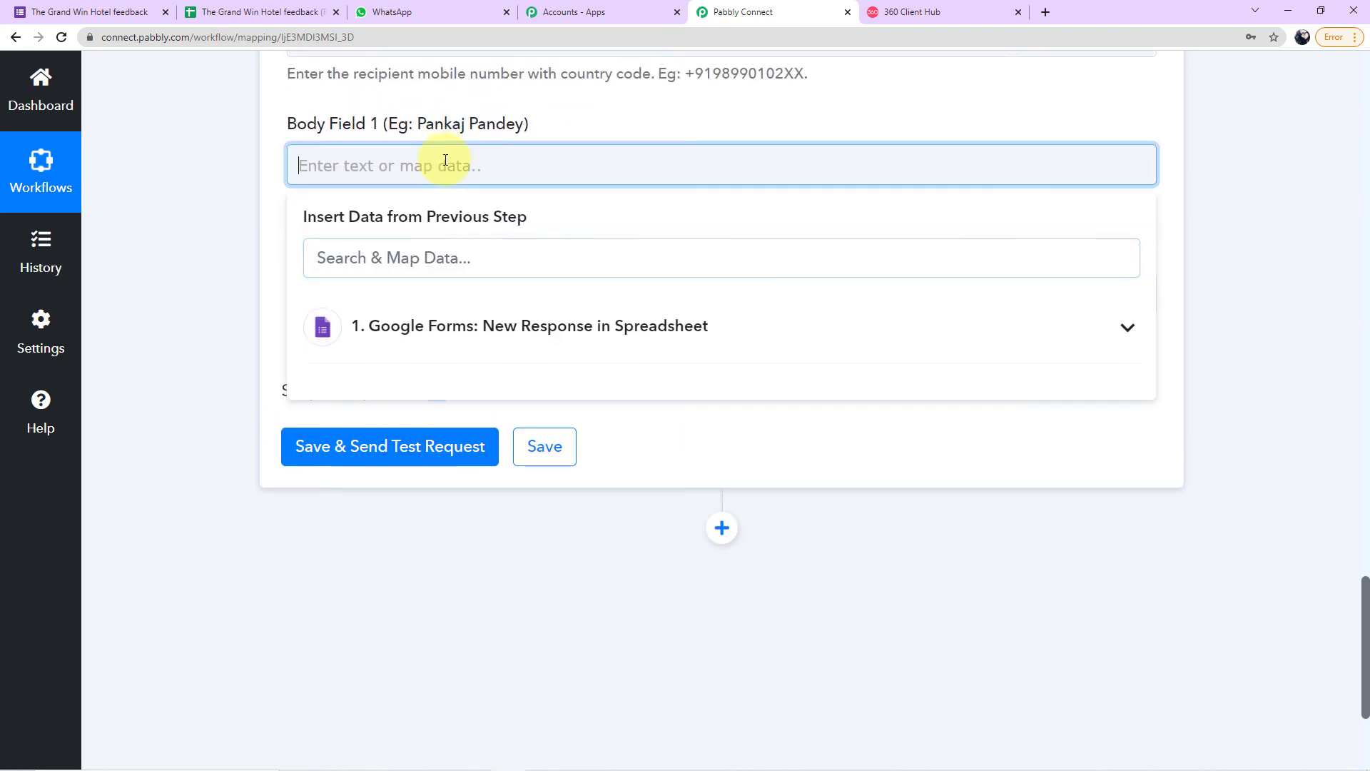
left_click(670, 331)
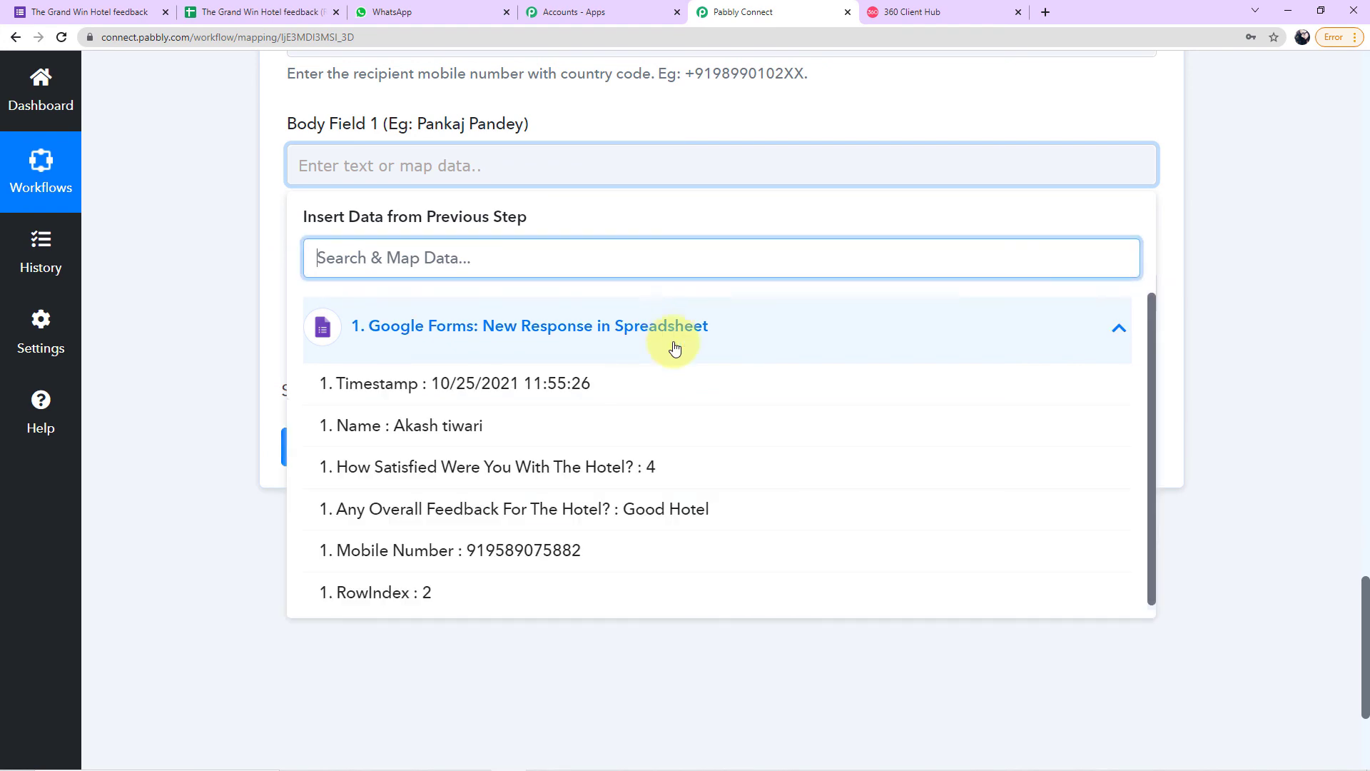
left_click(450, 426)
left_click(421, 400)
scroll(260, 315, "down", 1)
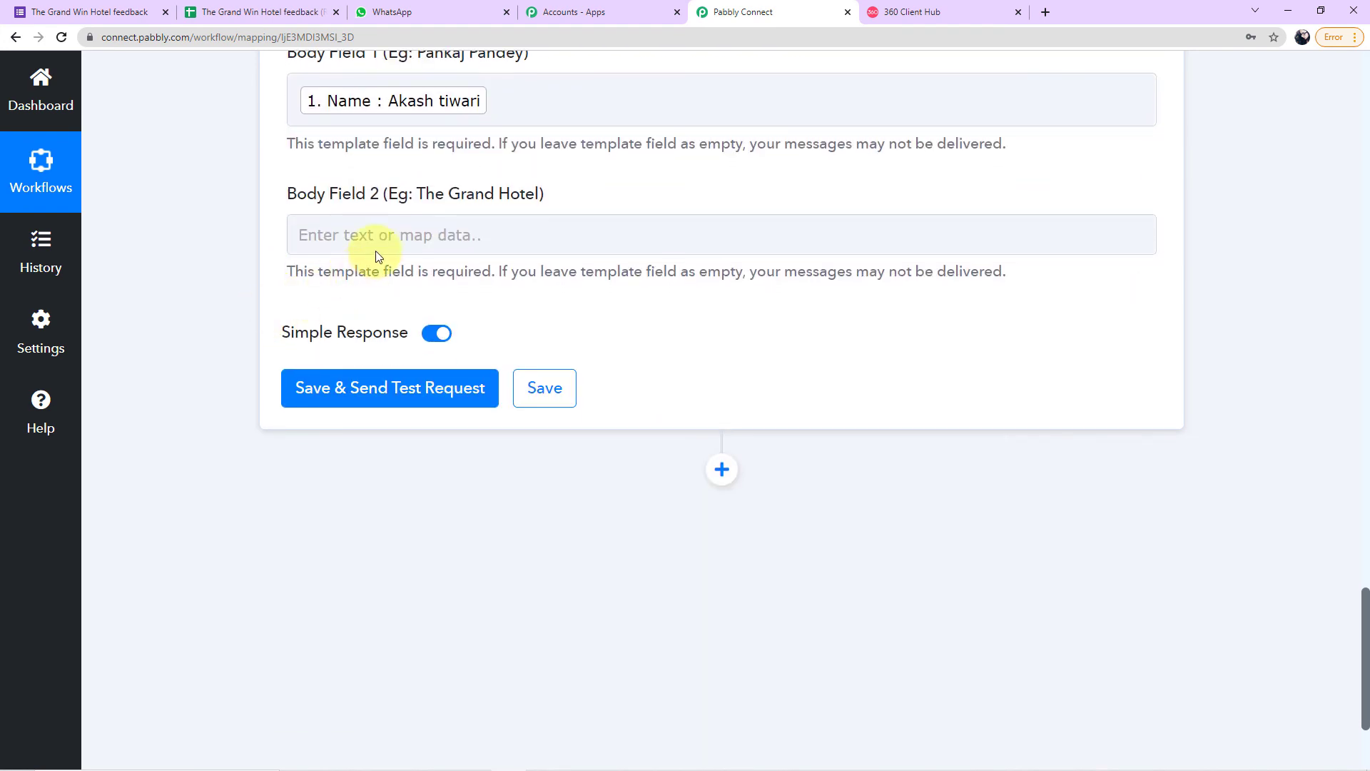
- Set Body Field 2 to The Grand Win Hotel
left_click(445, 241)
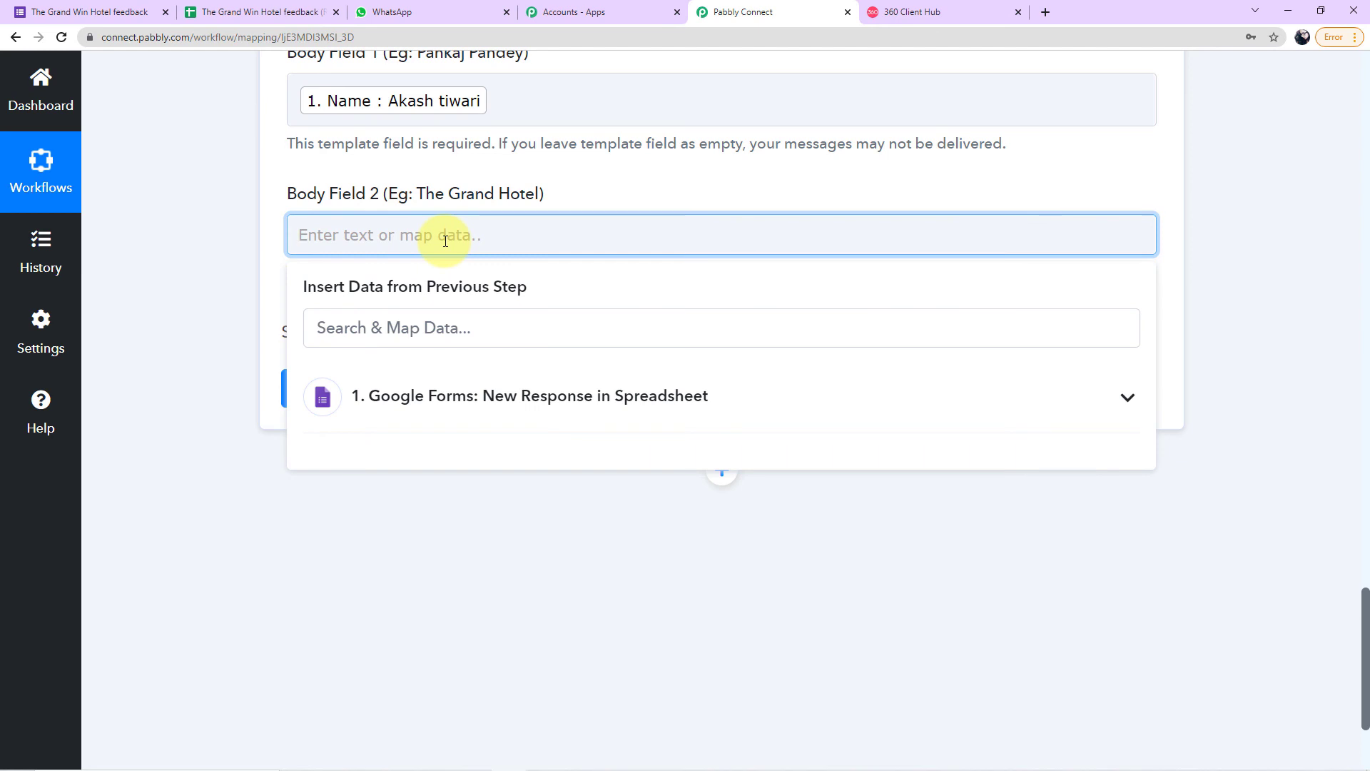
type("Tj")
type("he ")
type("Gr")
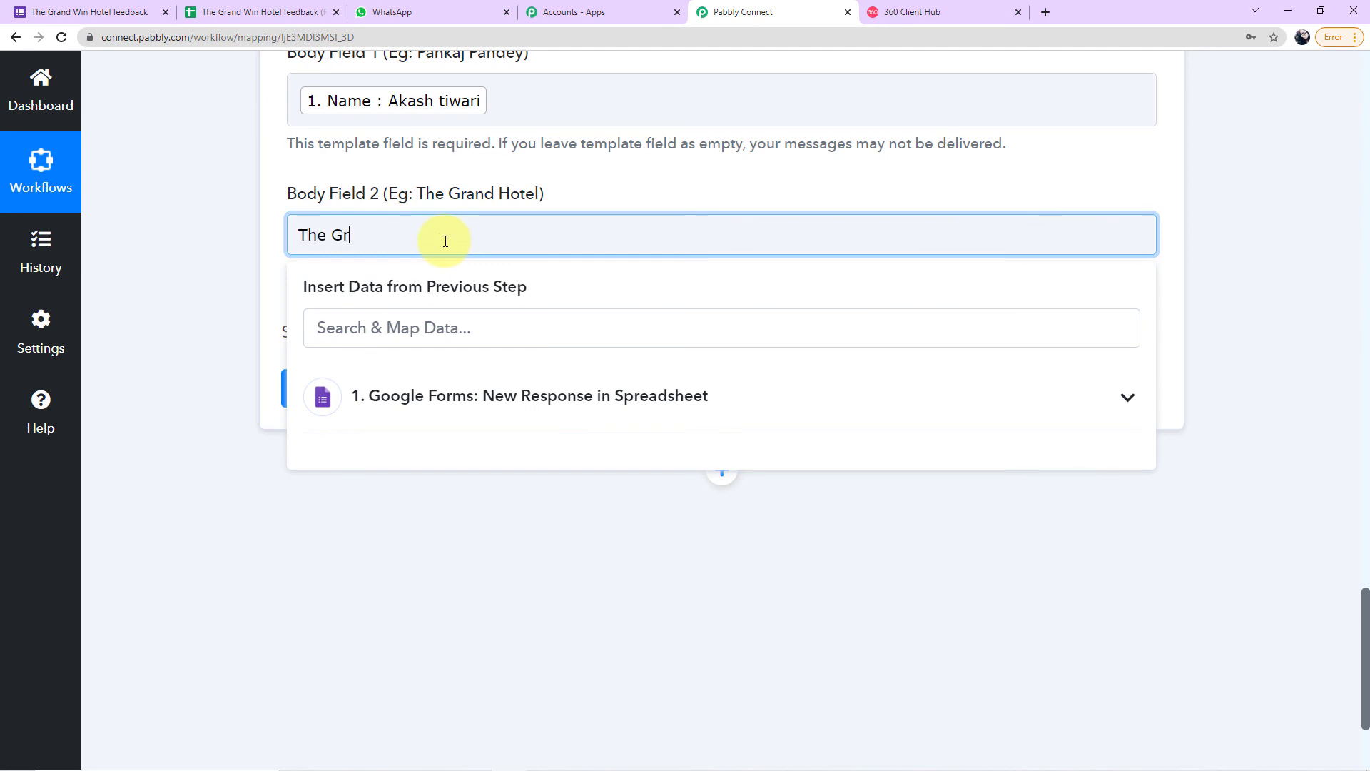
type("and Wing")
key("BackSpace")
type("Hotel")
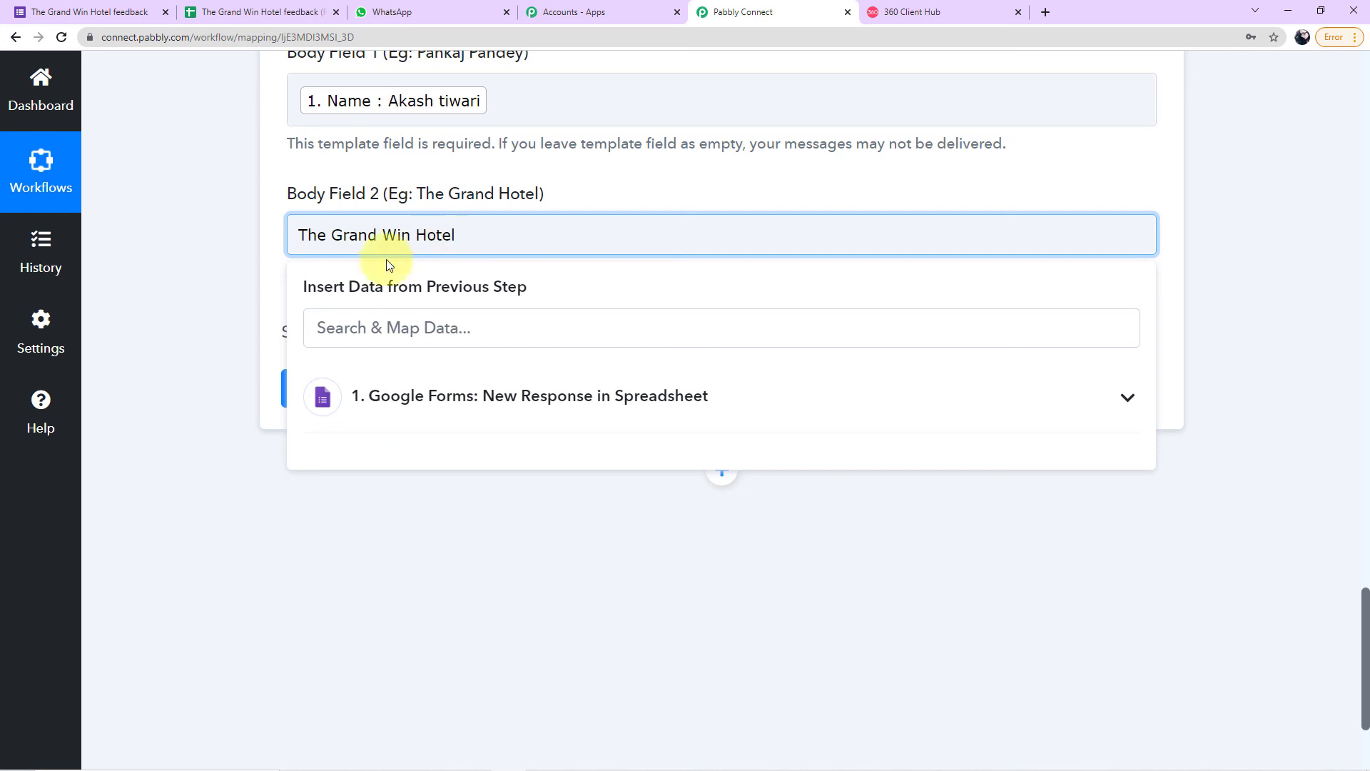
left_click(212, 334)
scroll(230, 315, "up", 1)
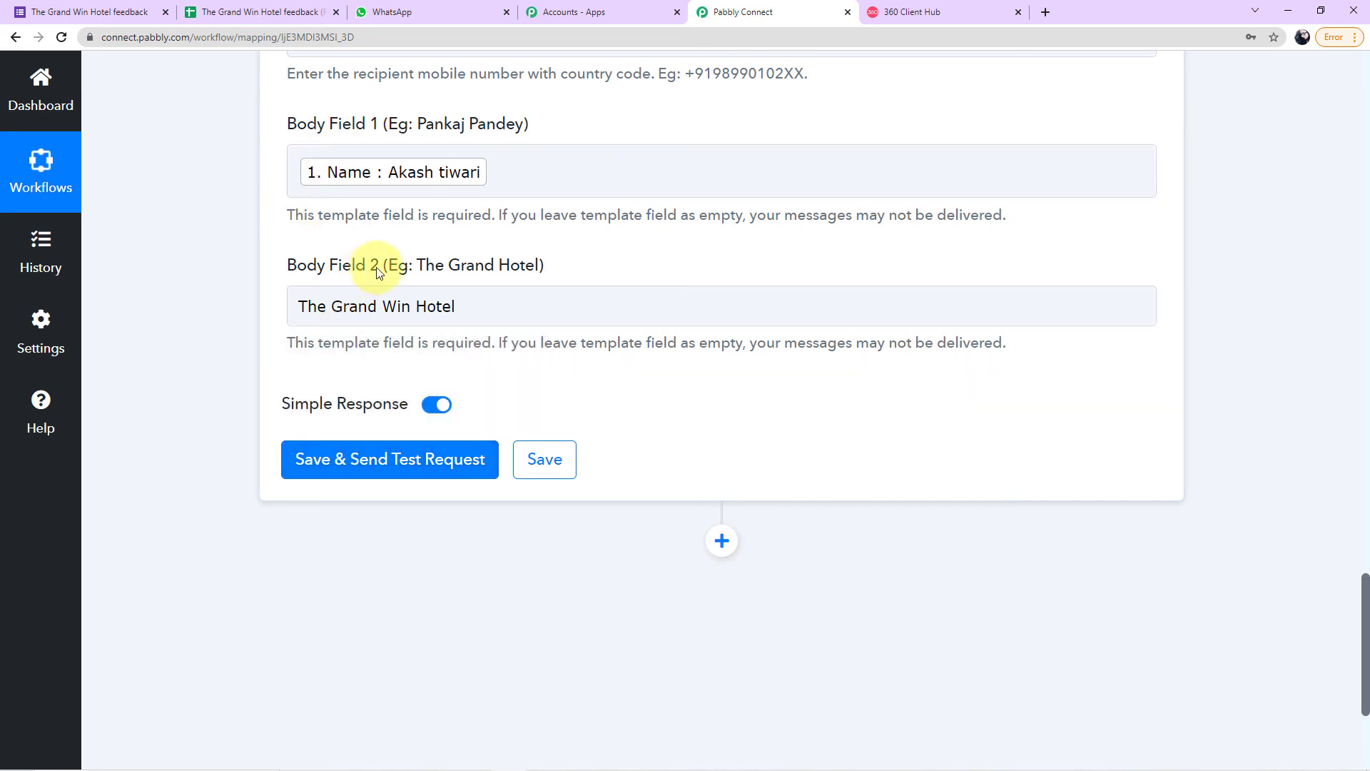
- Check the hotel_feedback preview in 360 Client Hub, then return to Pabbly Connect to save the action and send a test request
left_click(914, 11)
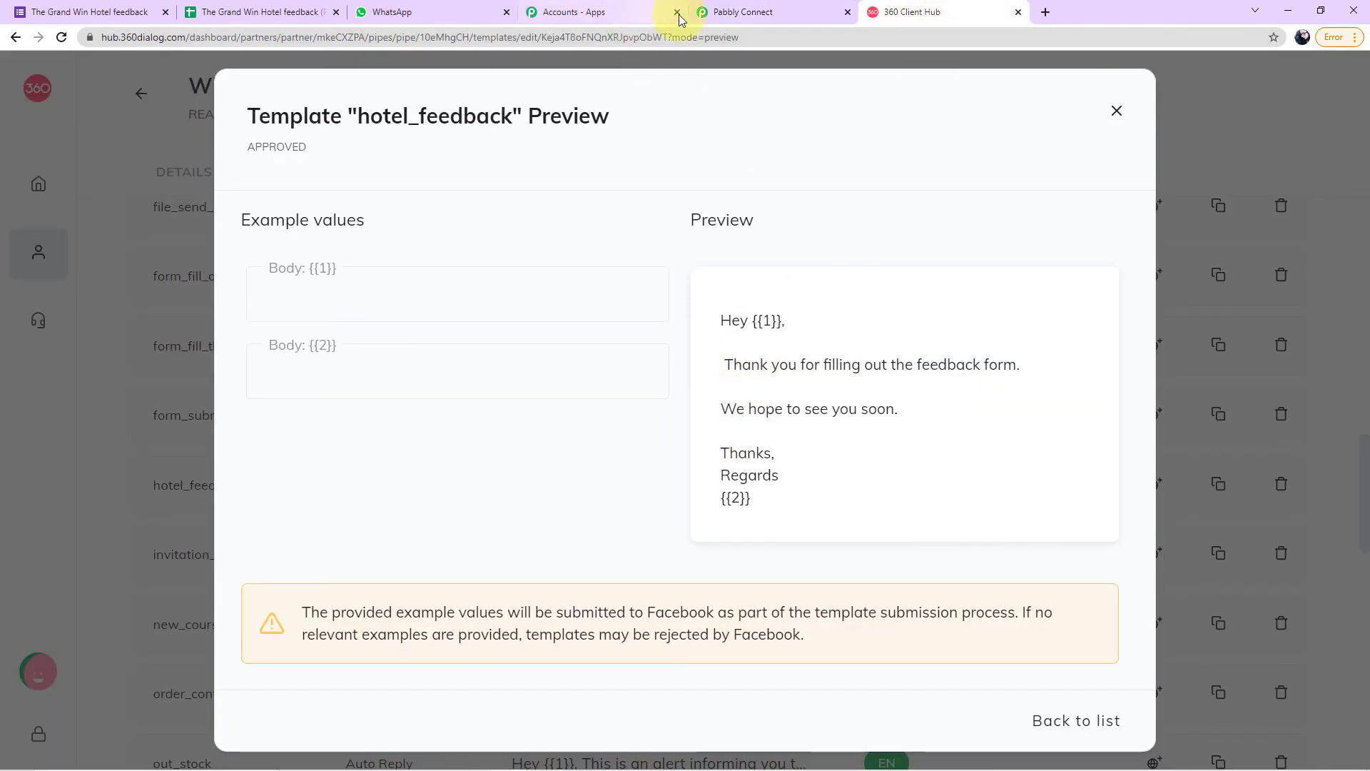
left_click(728, 13)
left_click(343, 475)
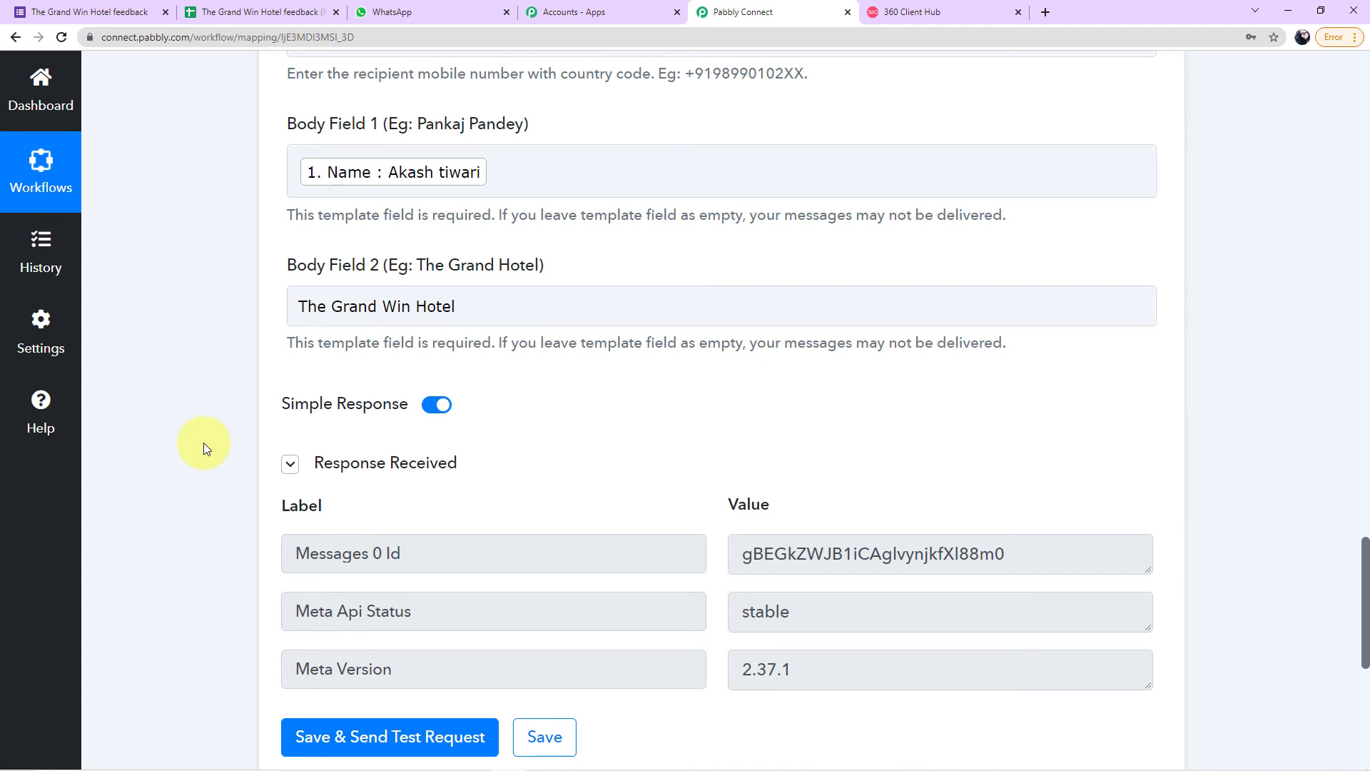
- Switch to WhatsApp and open the new chat to read the thank-you message sent by the test
left_click(428, 13)
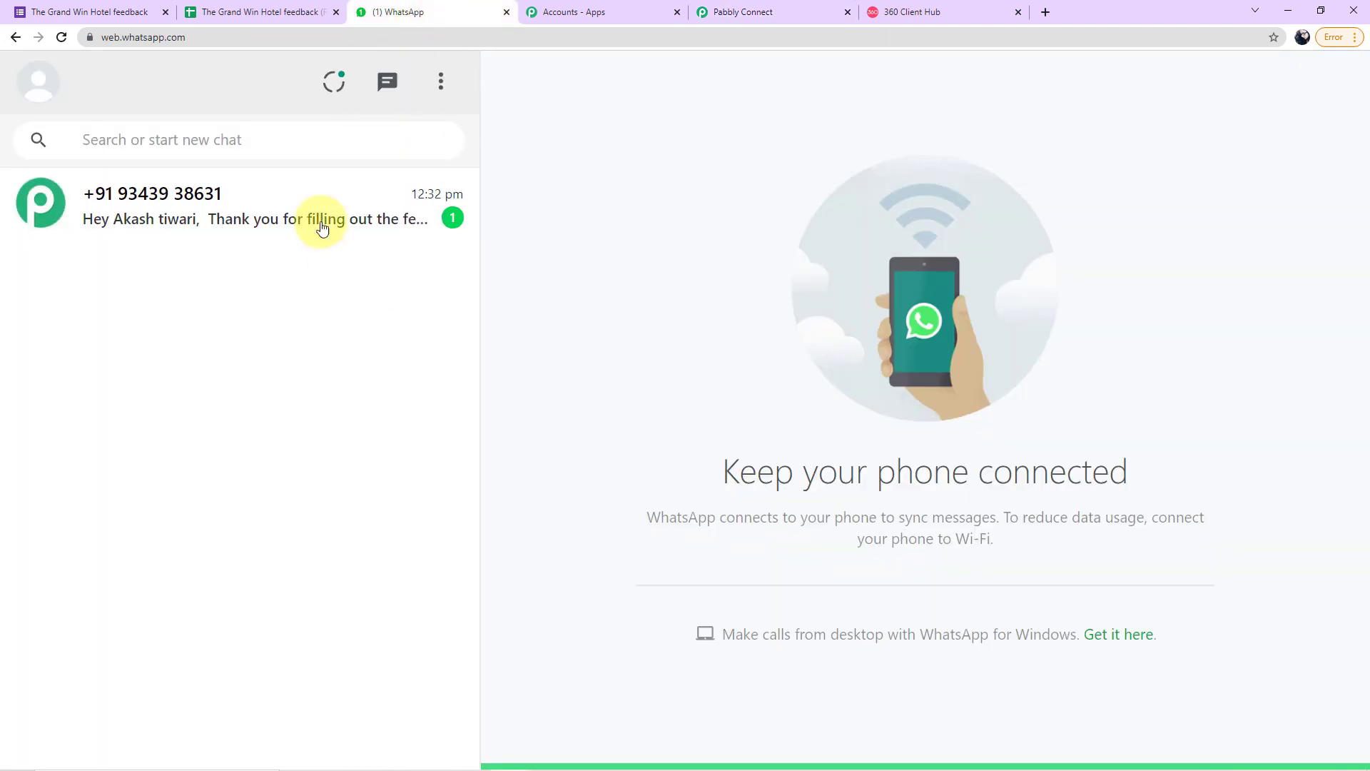
left_click(328, 216)
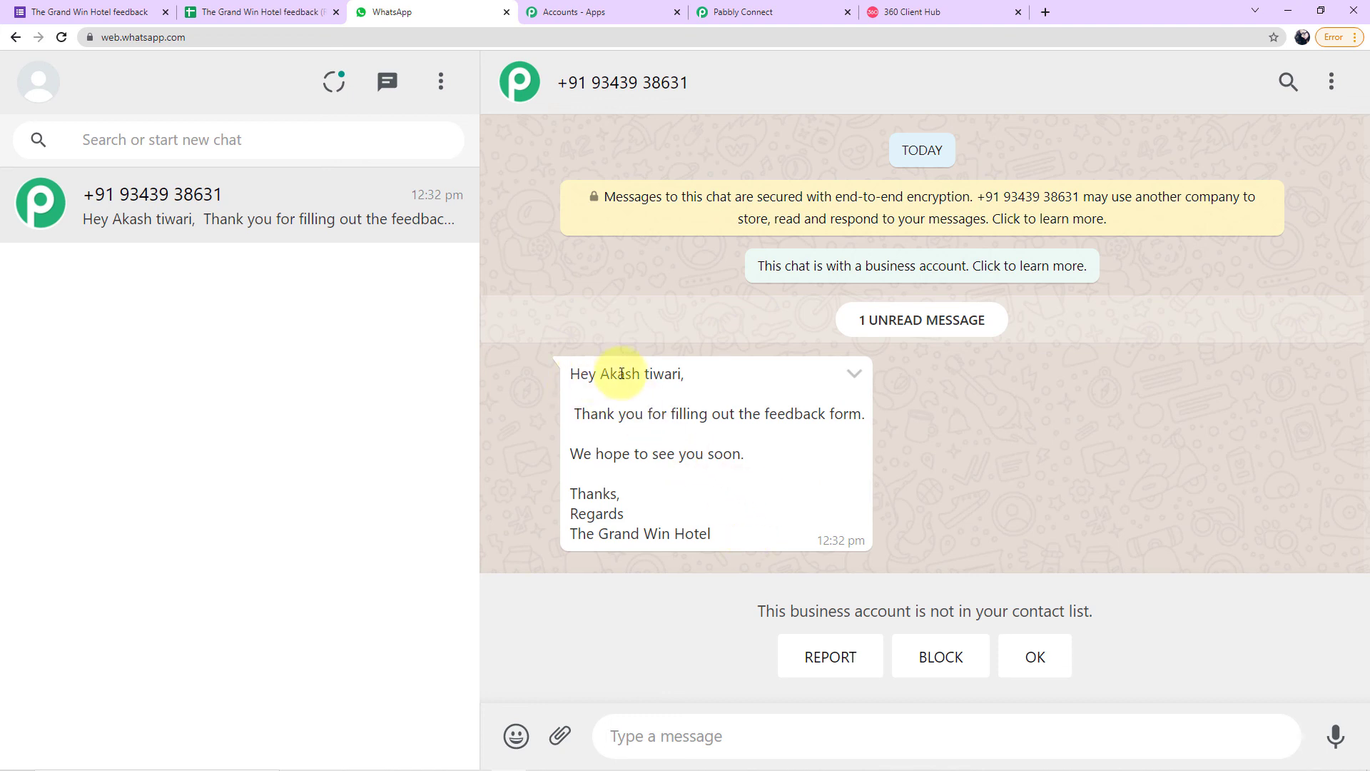
- Review the workflow in Pabbly Connect from the Google Forms trigger to the 360Dialog action's response, and recheck the message in WhatsApp
left_click(733, 19)
scroll(499, 277, "up", 1)
scroll(428, 329, "up", 3)
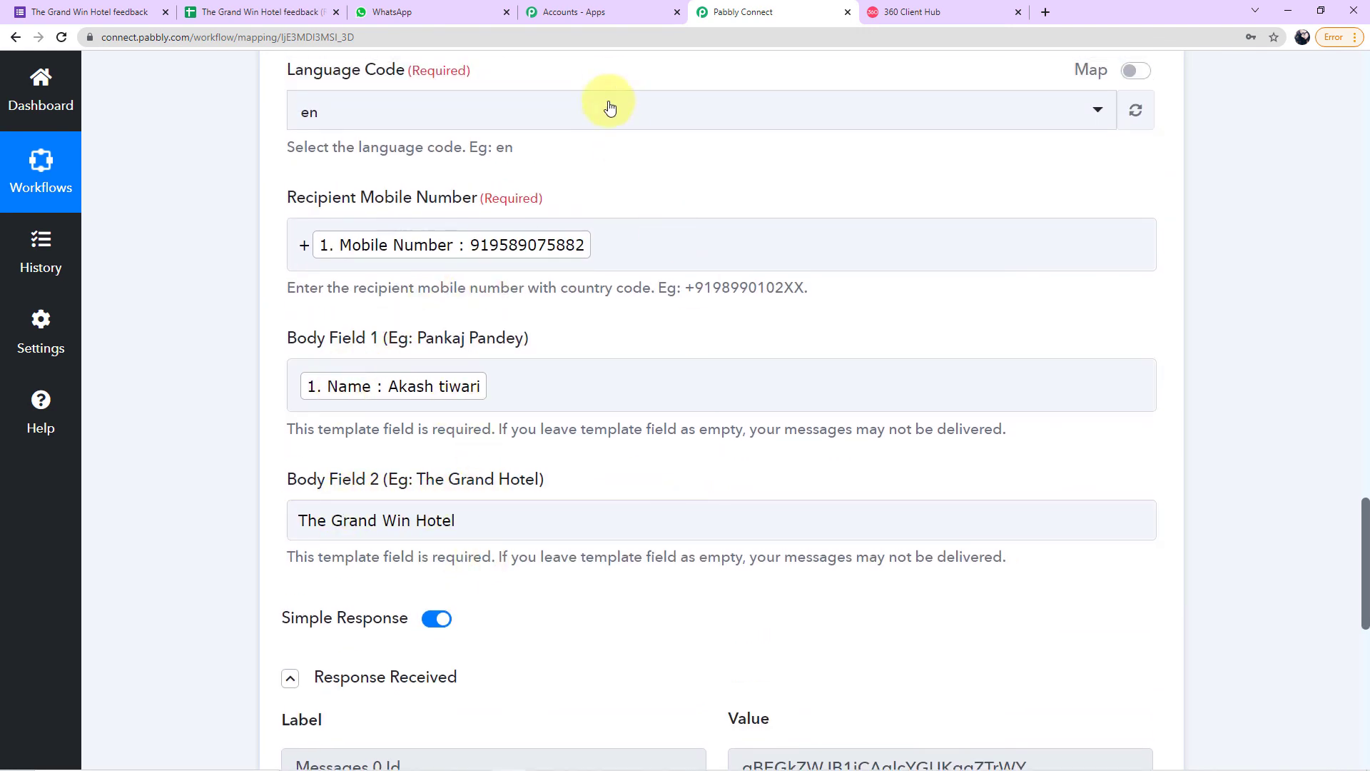
scroll(836, 325, "up", 12)
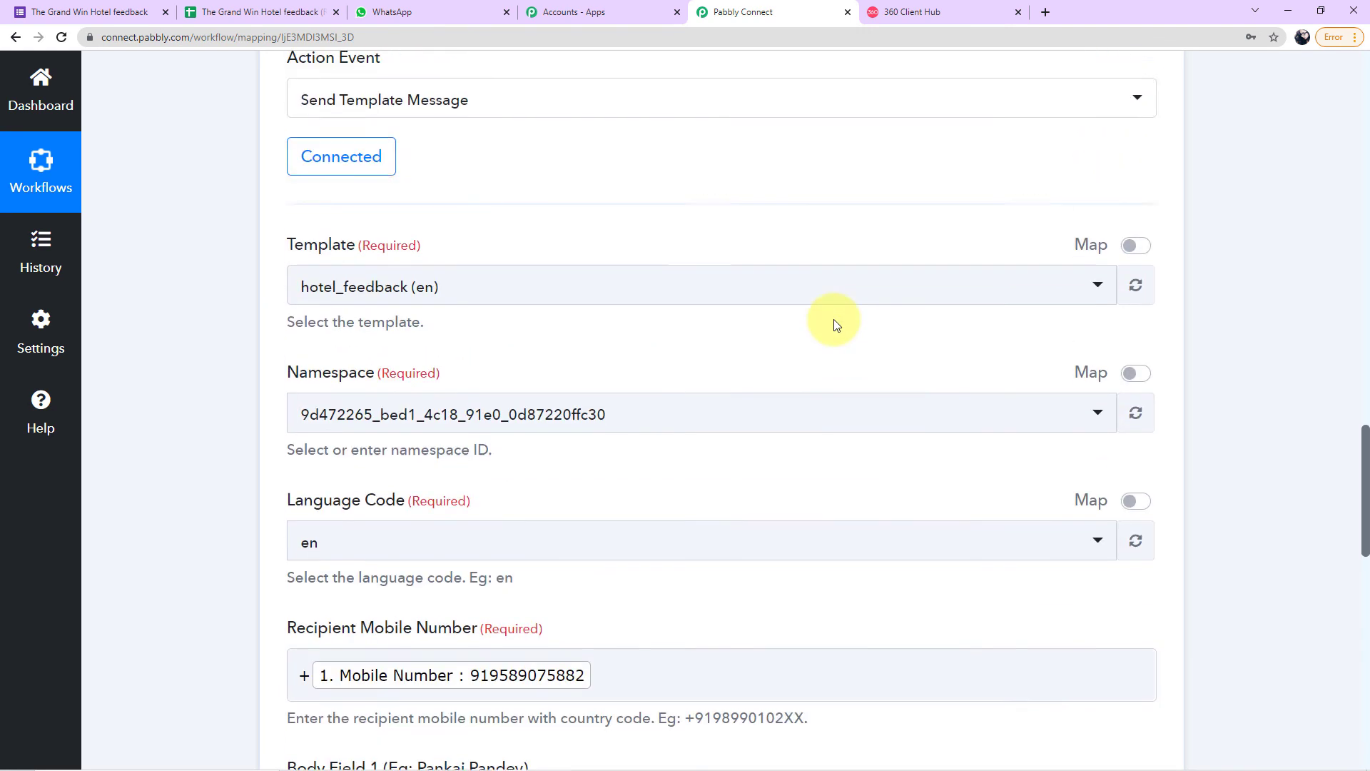
scroll(836, 326, "up", 15)
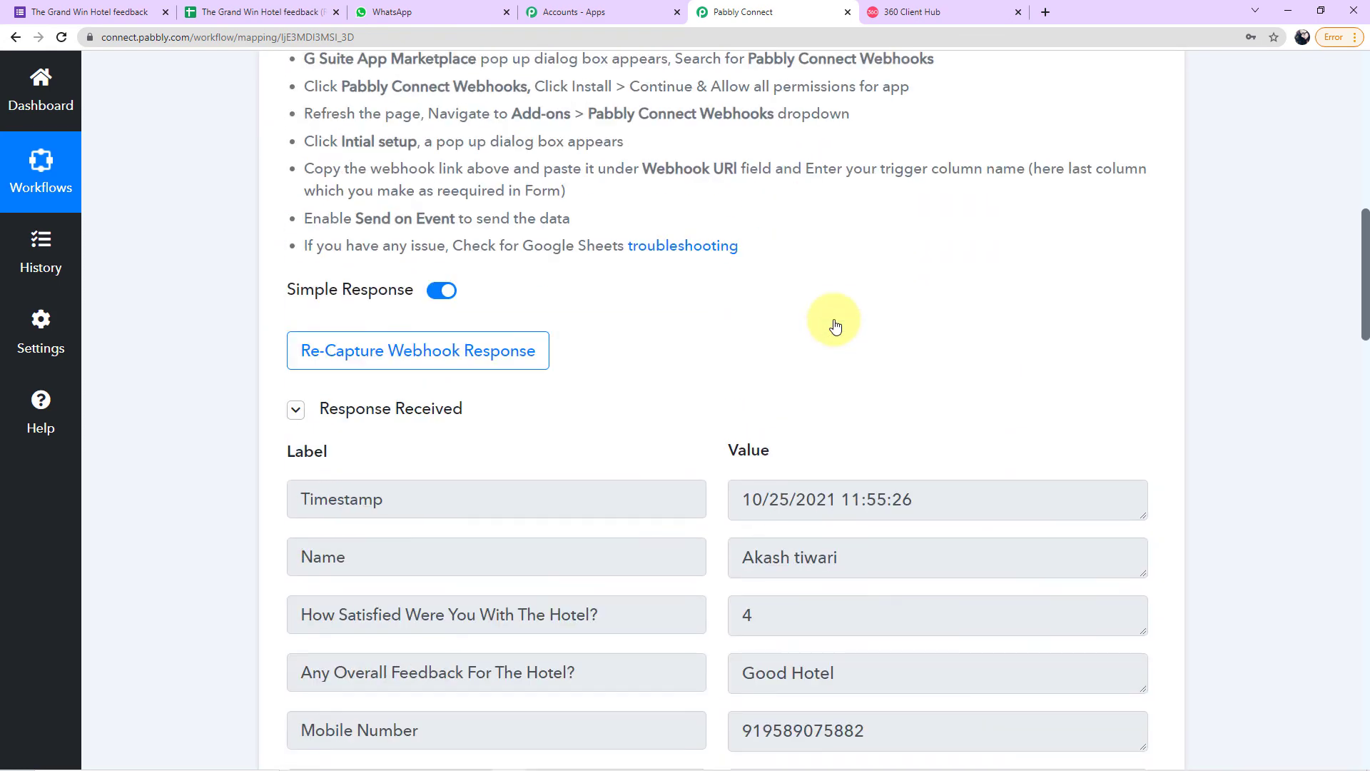
scroll(836, 326, "up", 3)
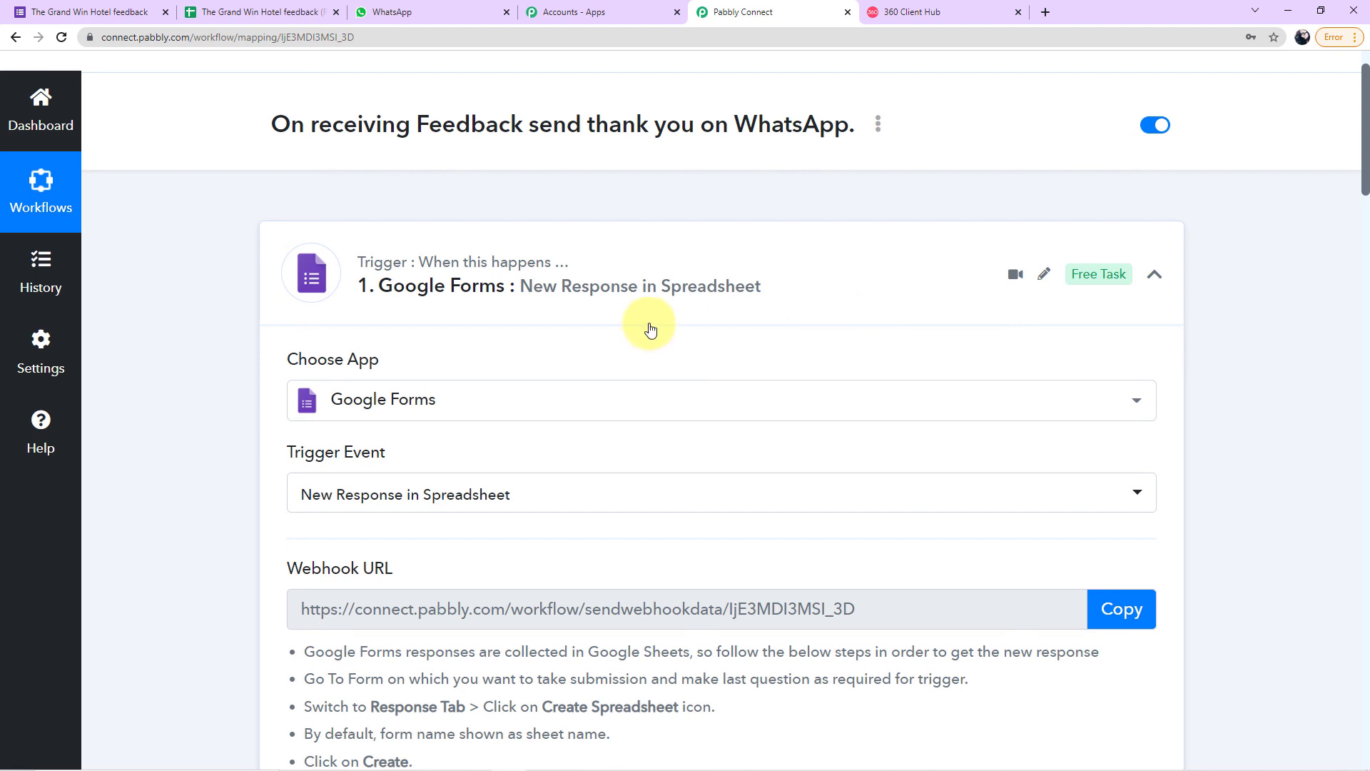
scroll(370, 317, "down", 1)
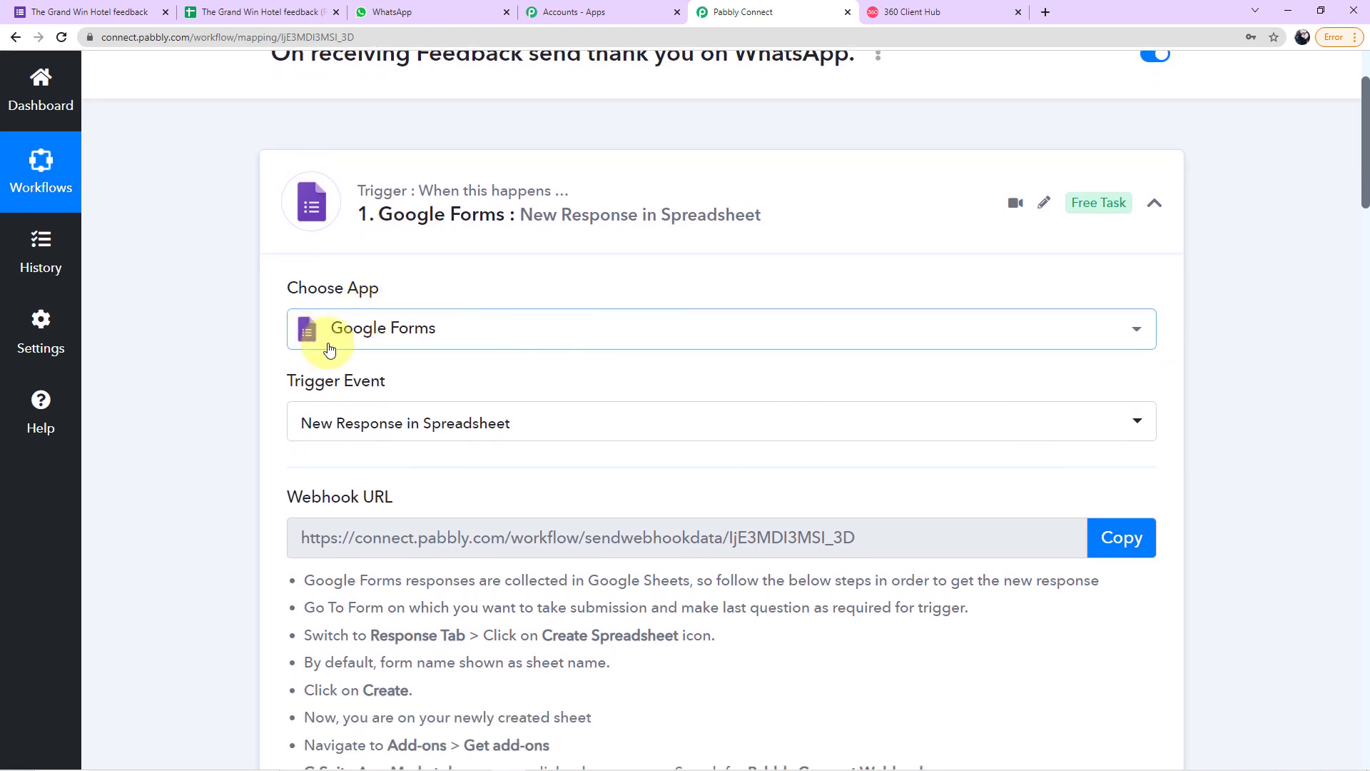
scroll(467, 376, "down", 2)
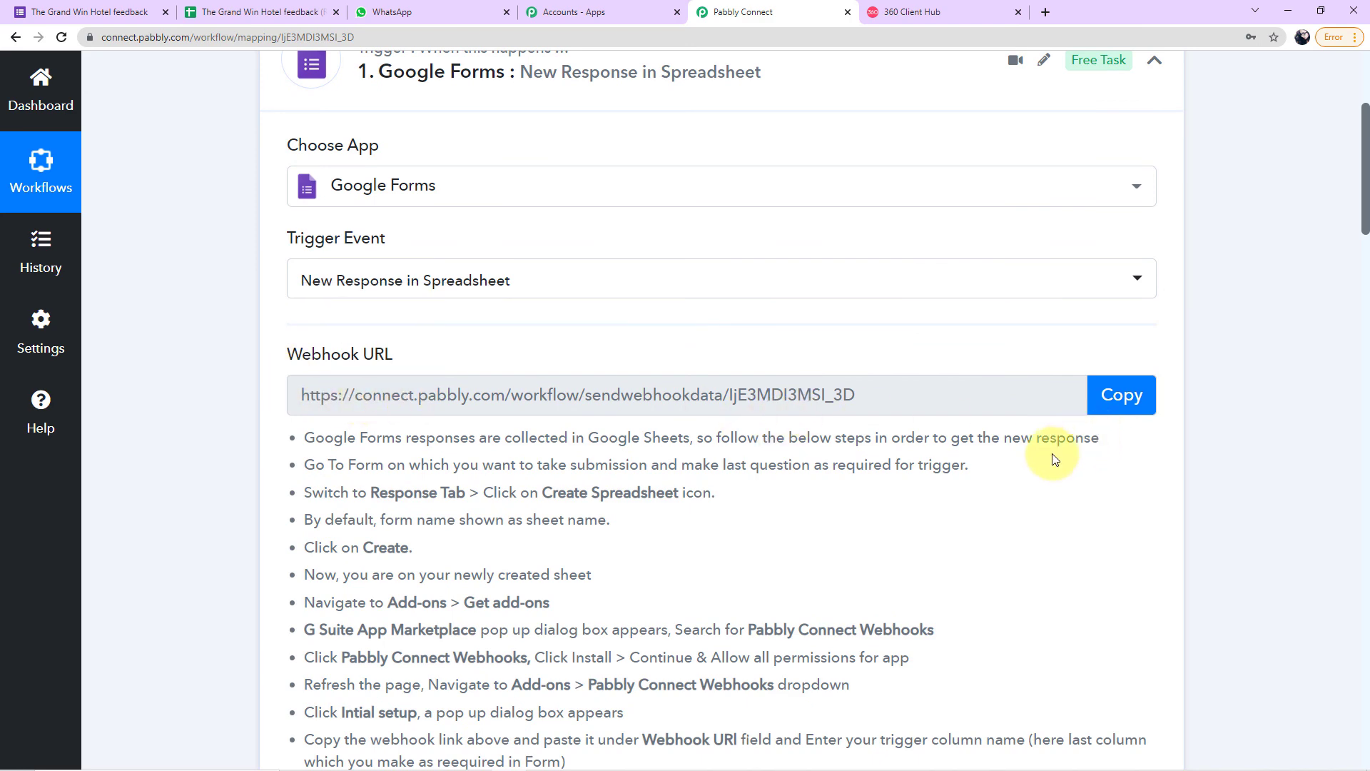
scroll(1015, 460, "down", 5)
scroll(896, 418, "down", 5)
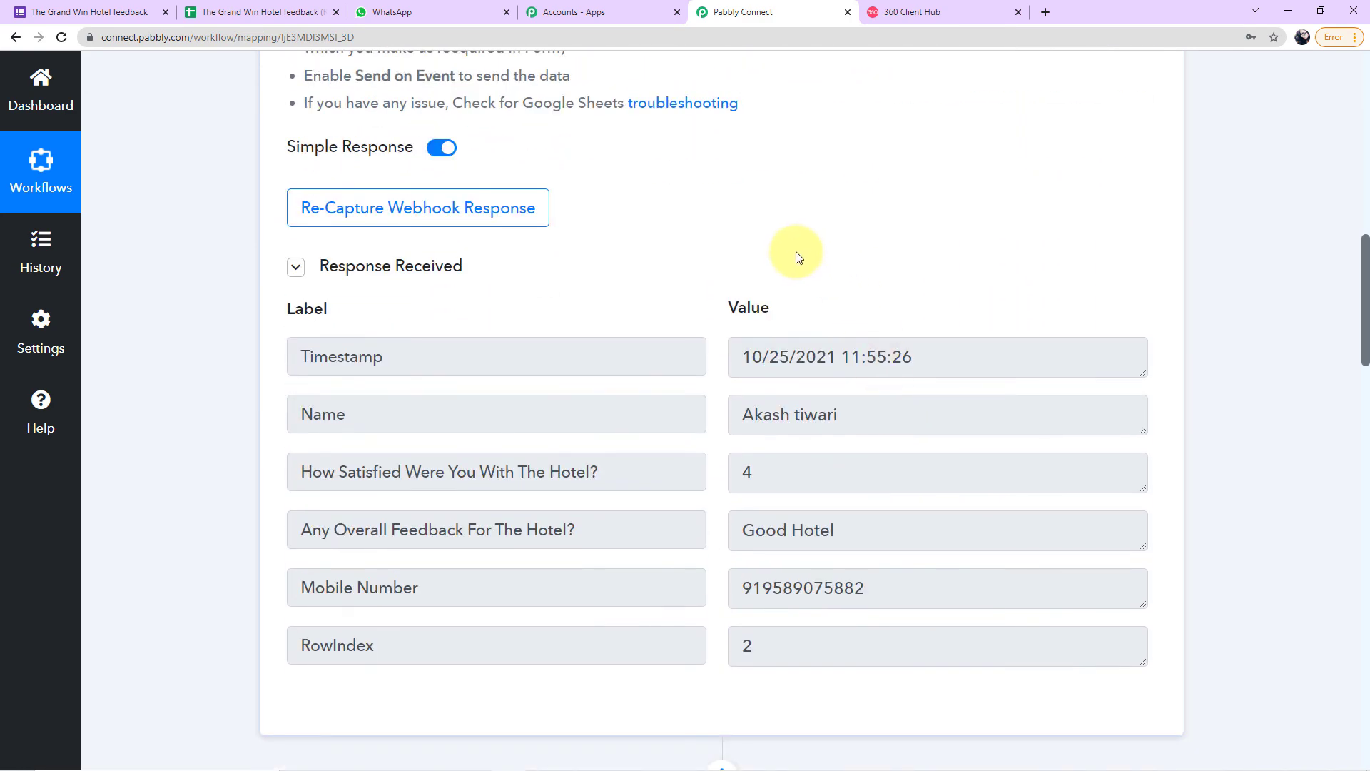
scroll(792, 260, "down", 2)
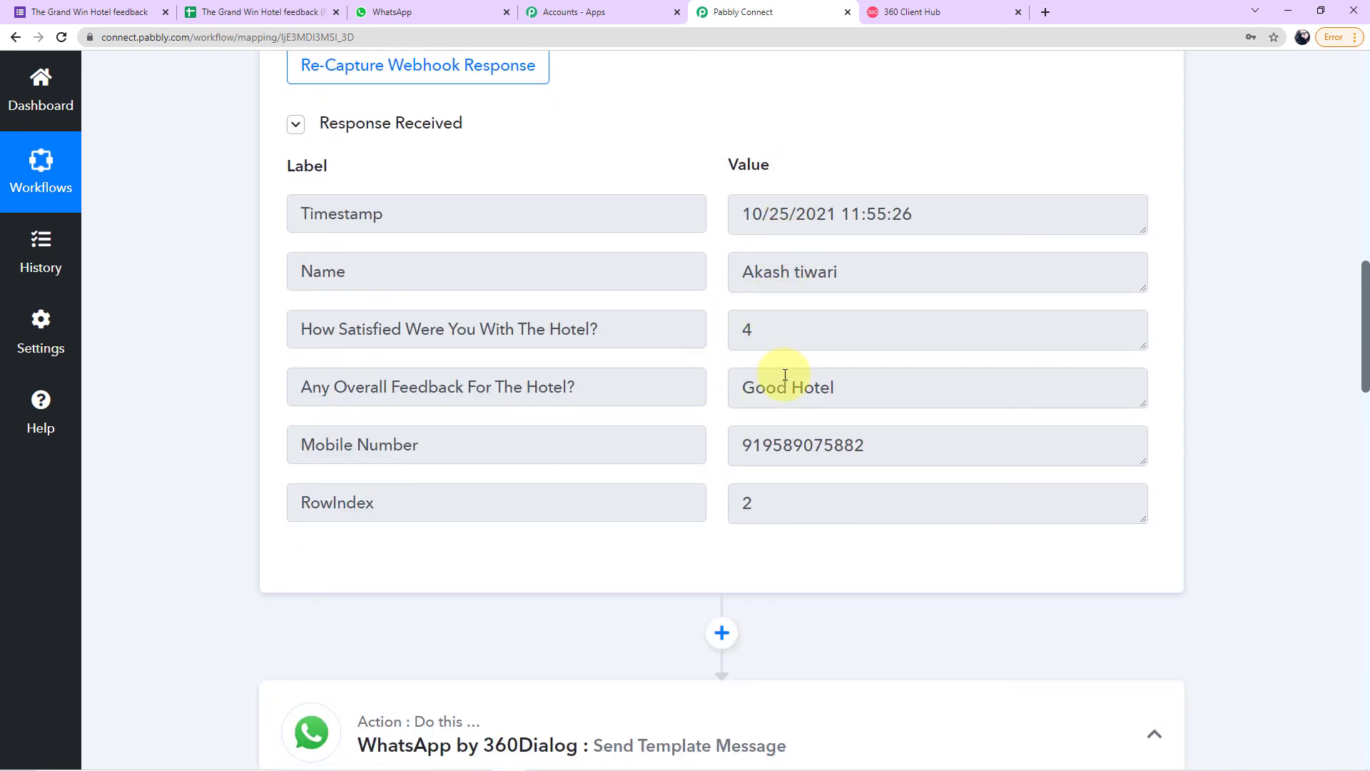
scroll(286, 391, "down", 7)
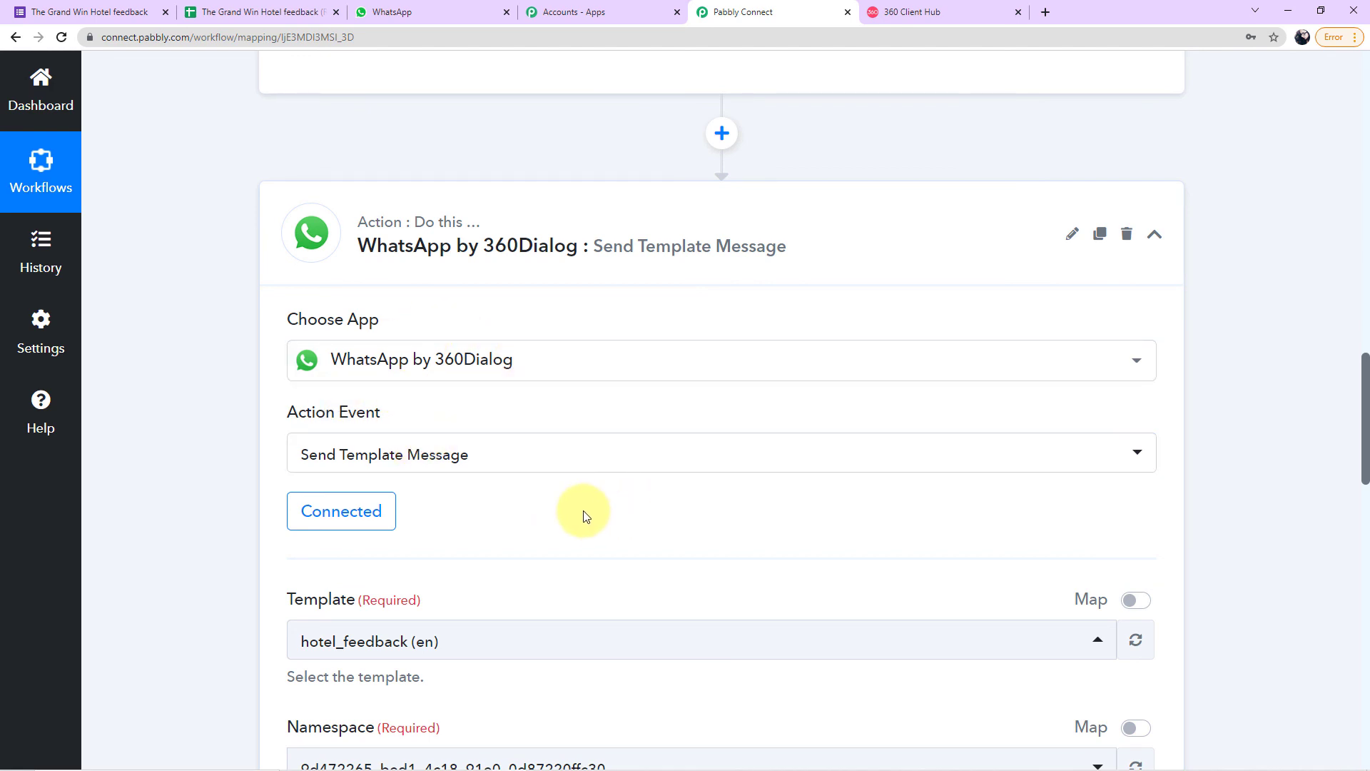
scroll(584, 515, "down", 3)
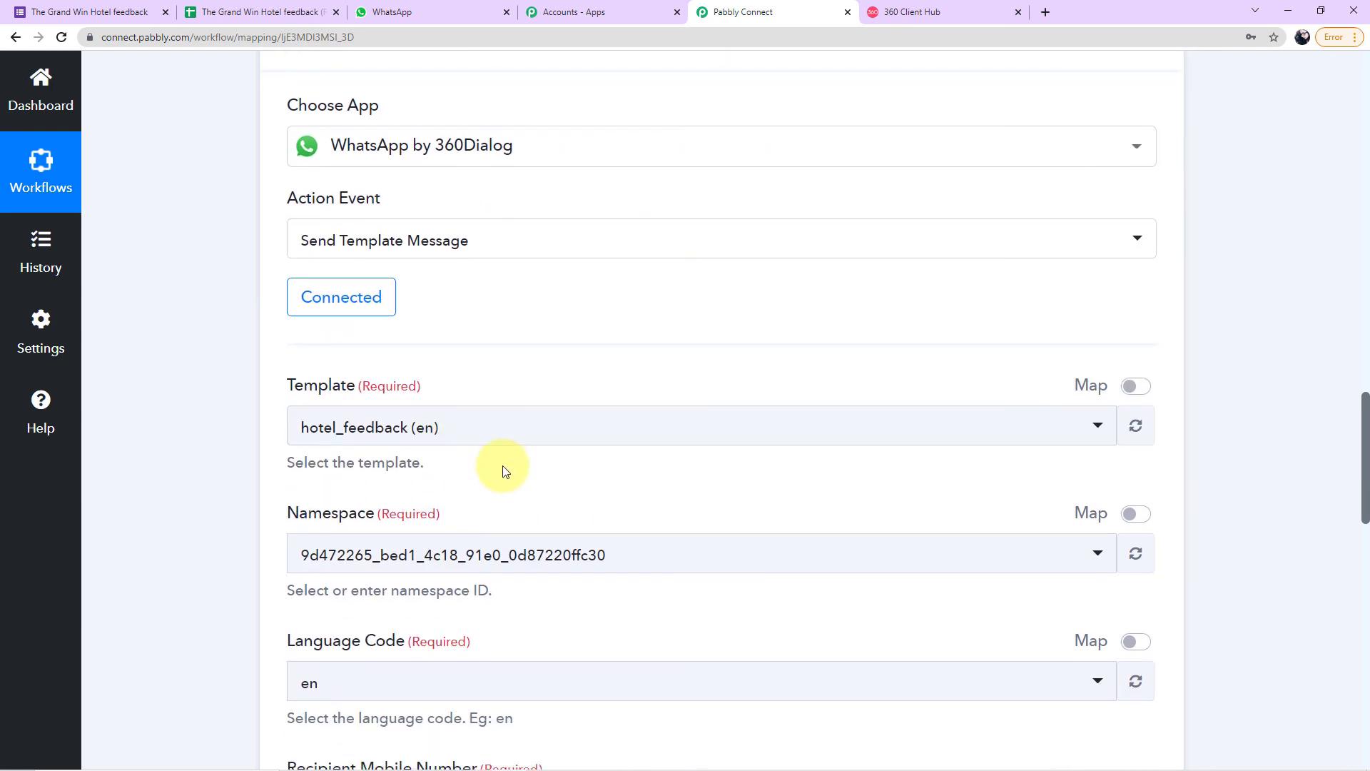
scroll(504, 471, "down", 3)
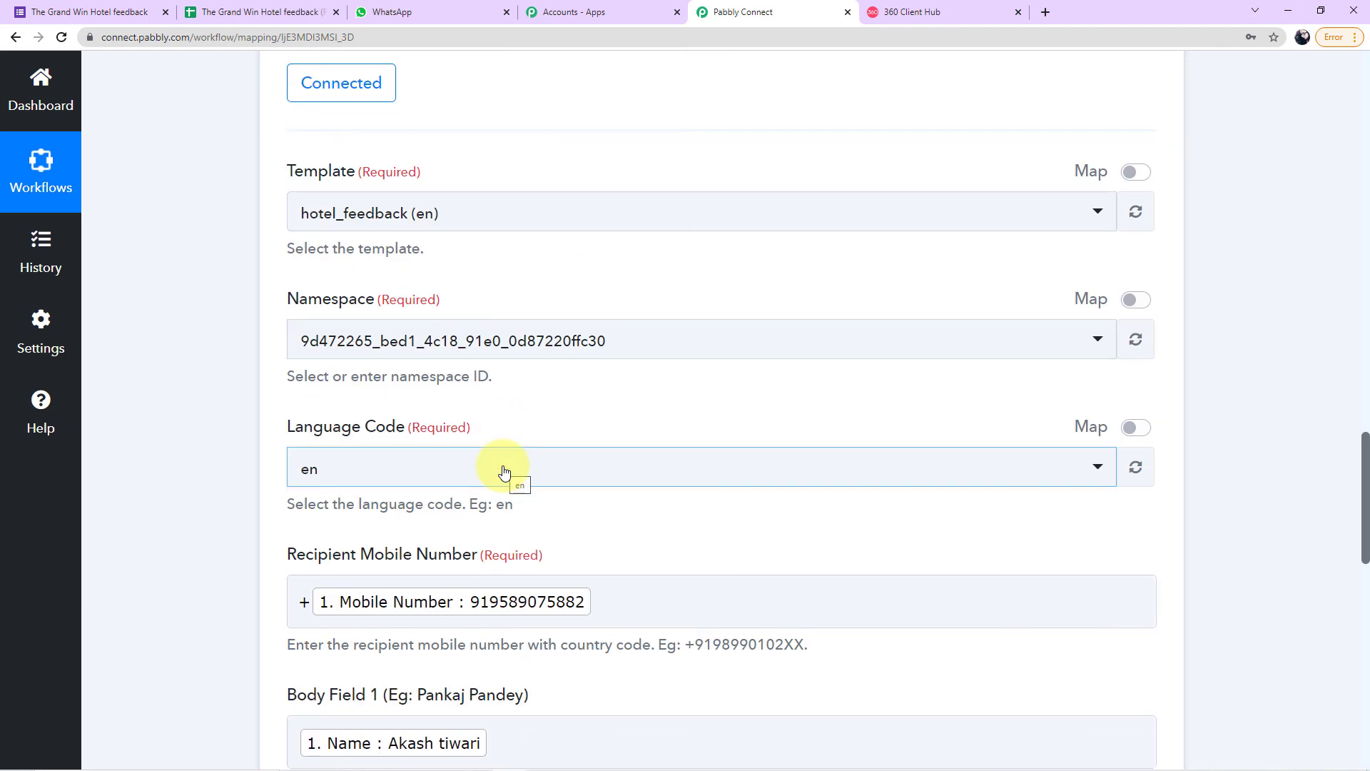
scroll(696, 493, "down", 8)
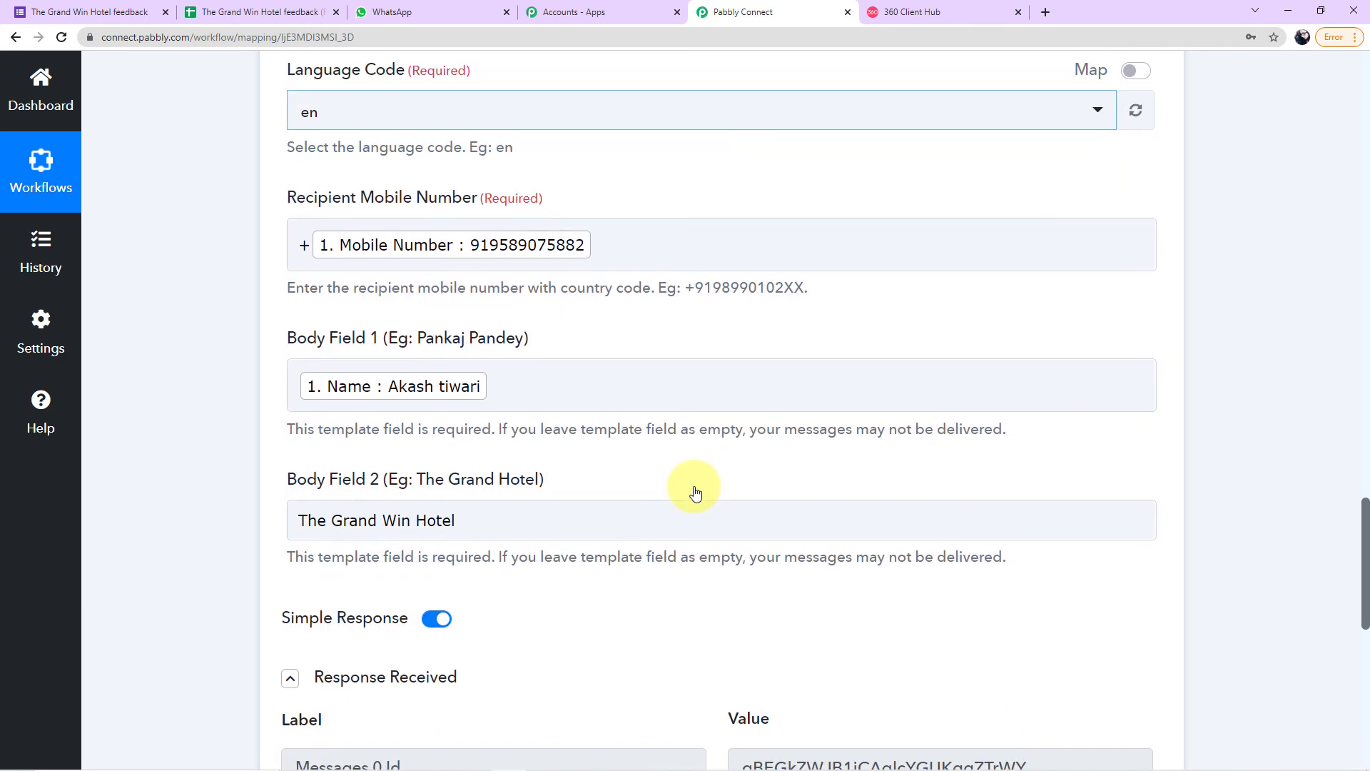
scroll(696, 493, "down", 3)
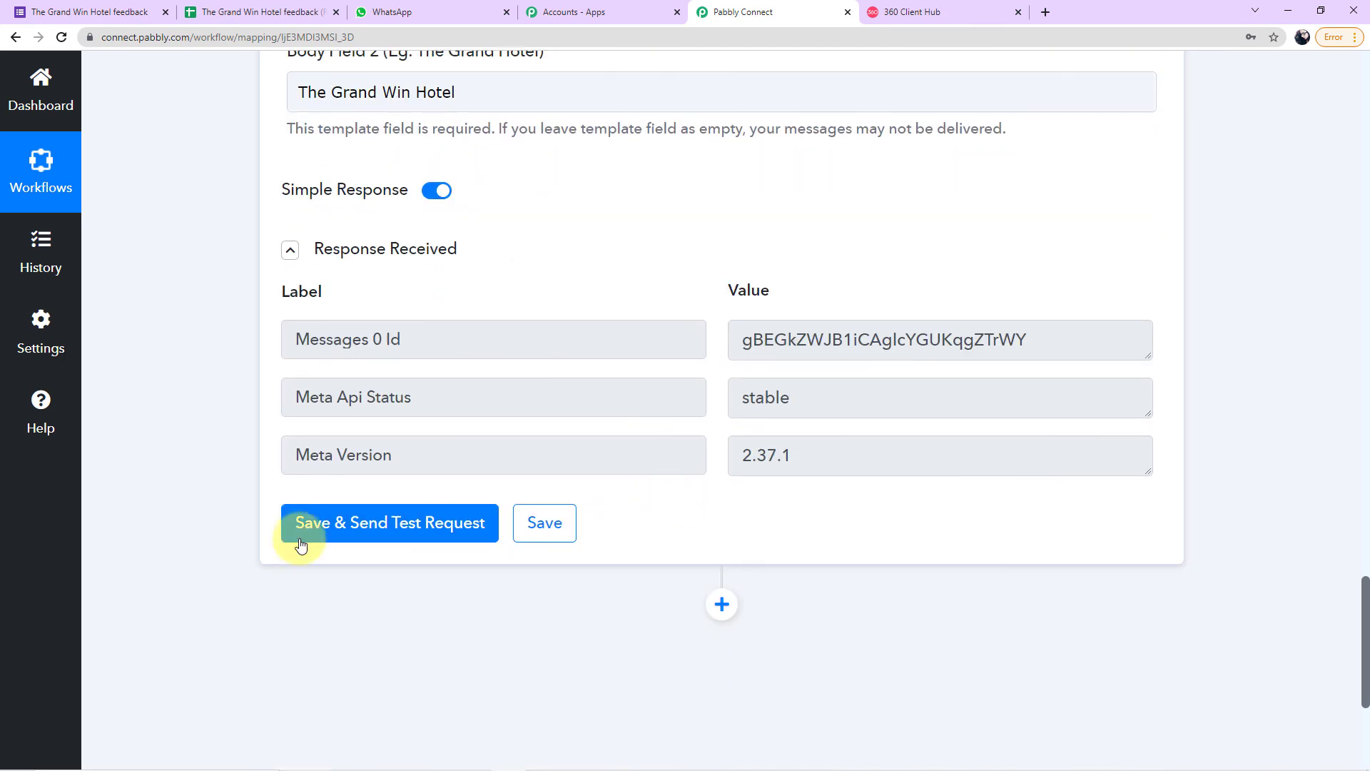
left_click(448, 6)
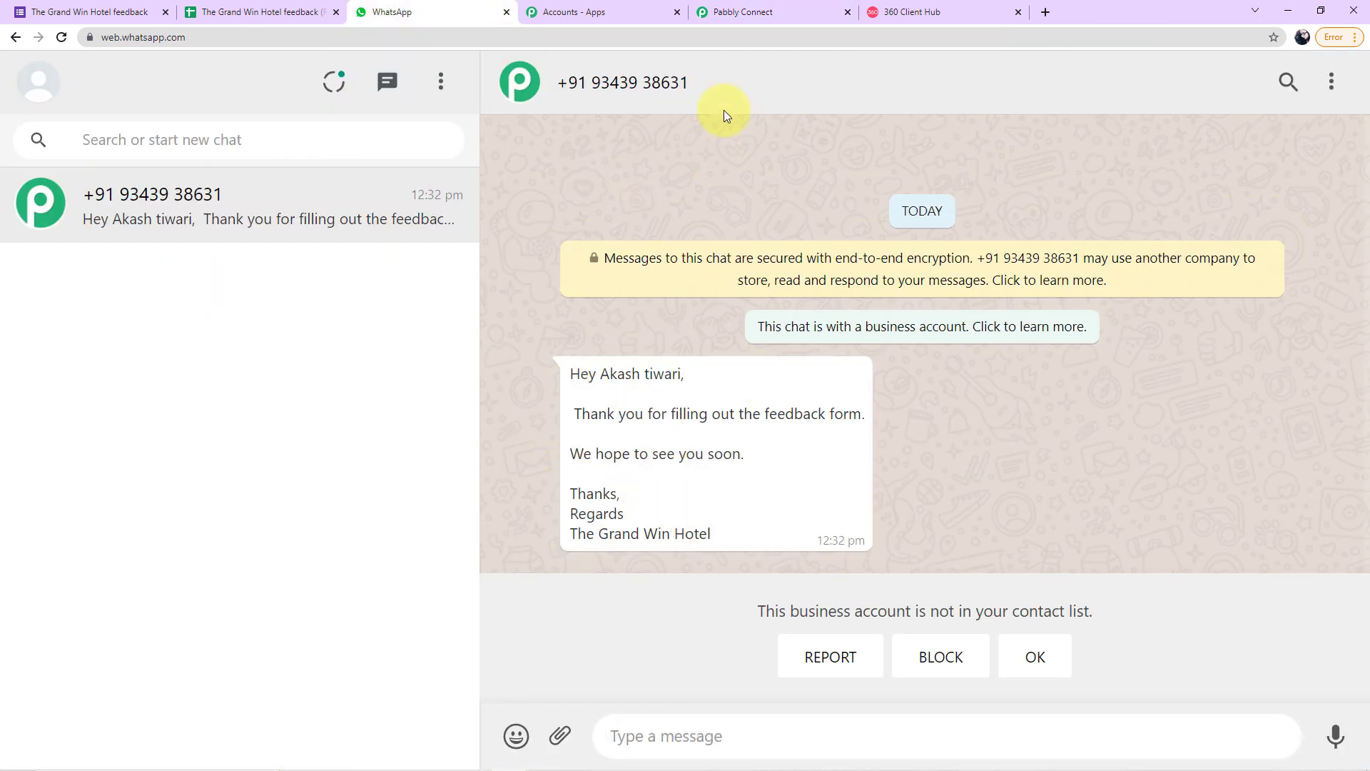
left_click(738, 10)
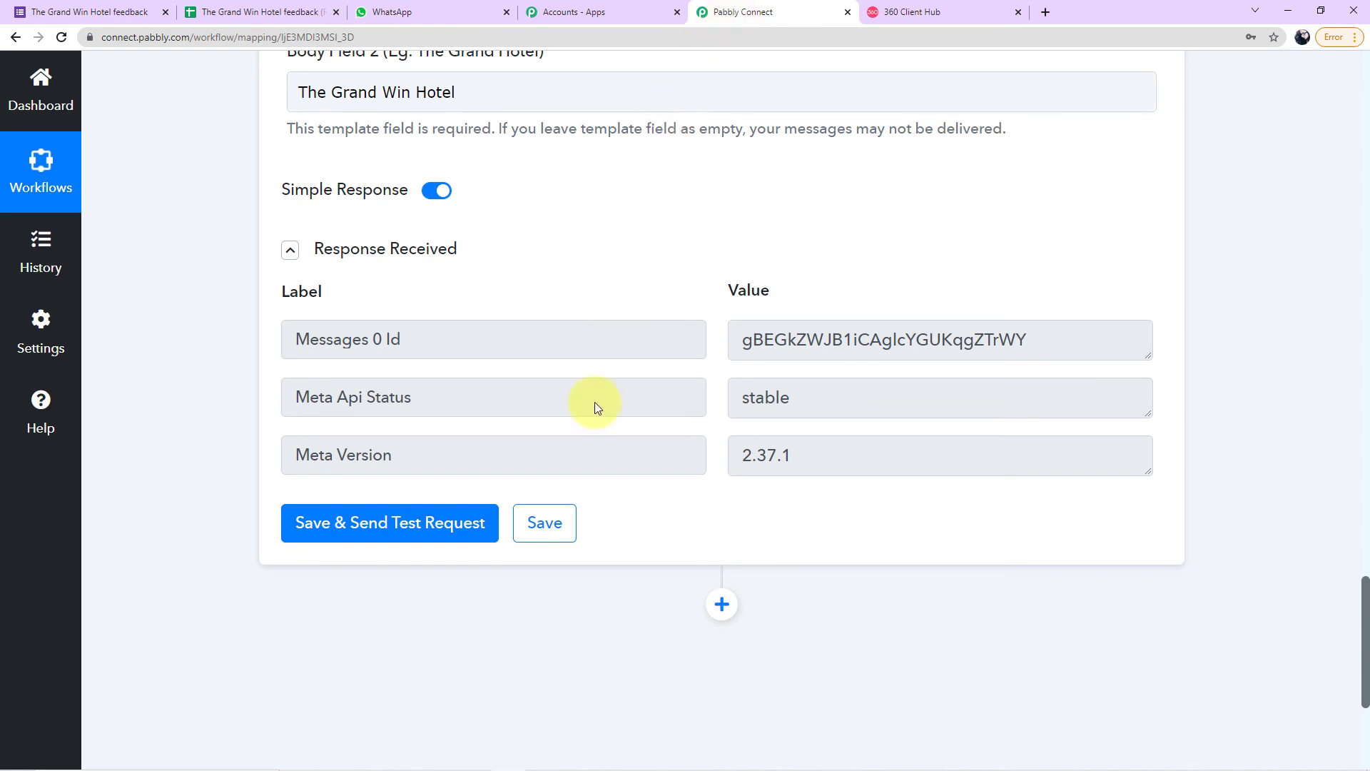
- Save the WhatsApp by 360Dialog action and return to the beginning of the workflow
left_click(547, 537)
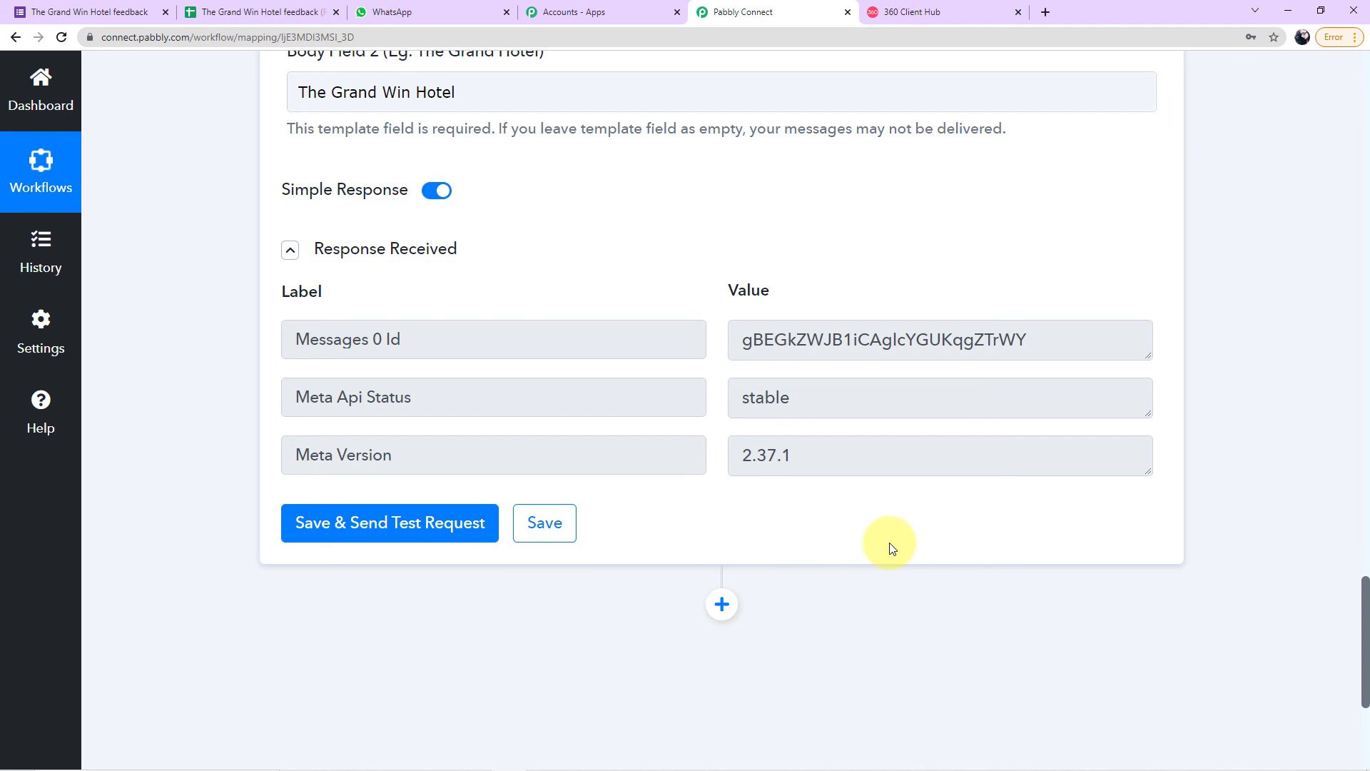
scroll(892, 548, "up", 20)
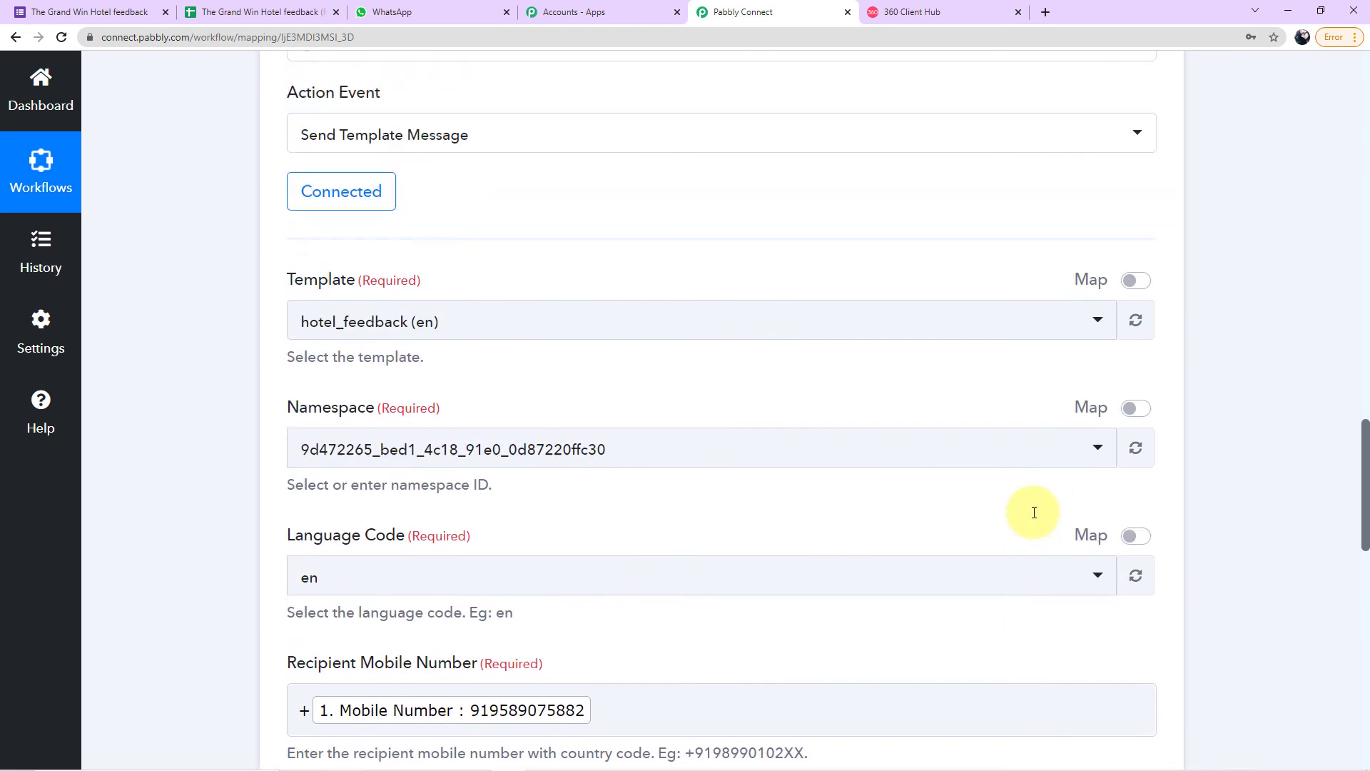
scroll(1034, 517, "up", 20)
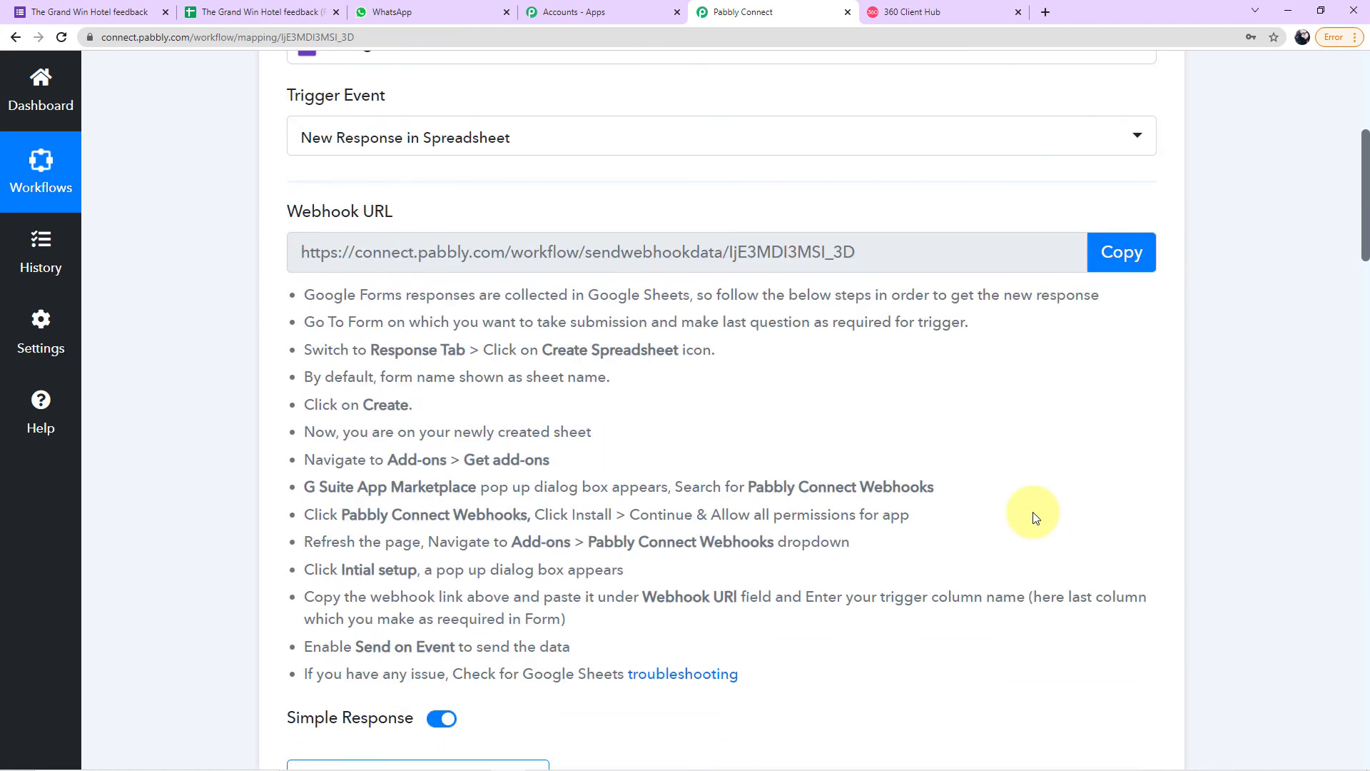
scroll(1035, 516, "up", 3)
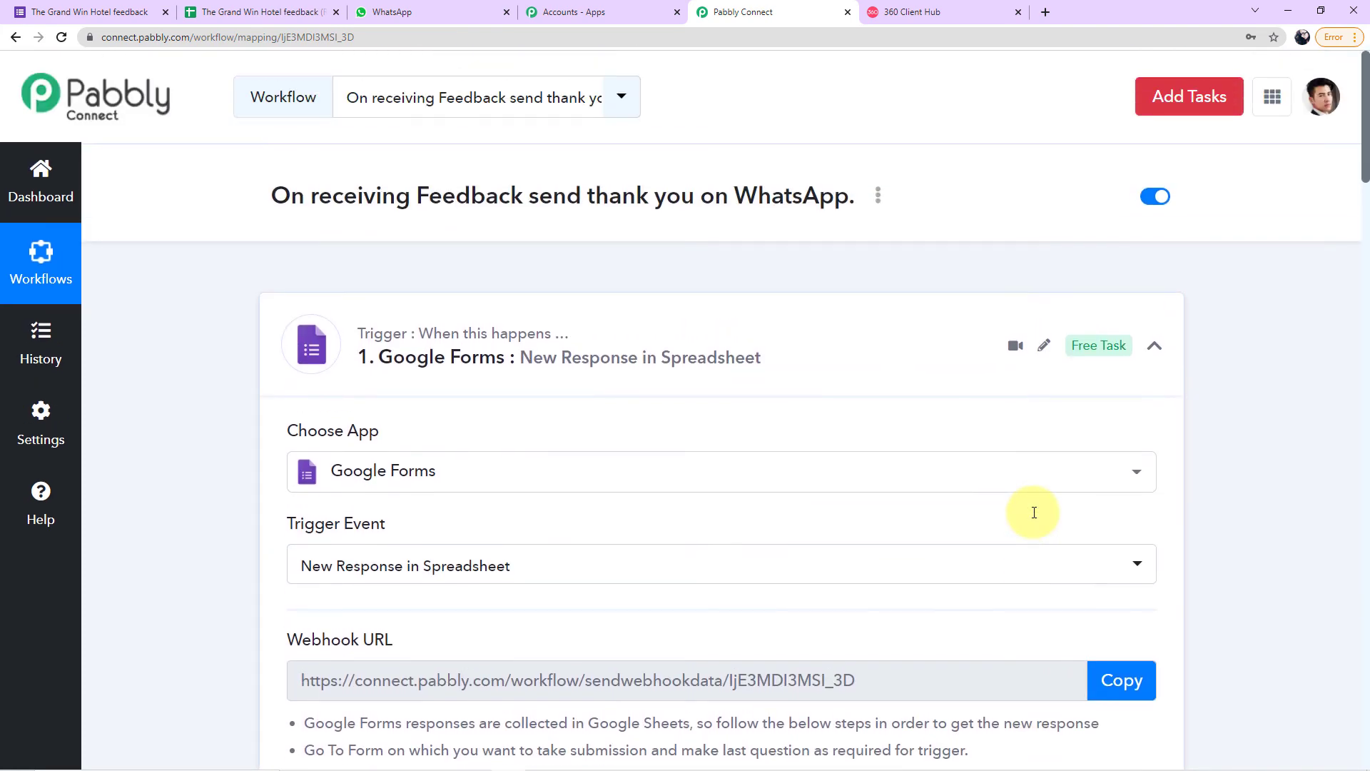